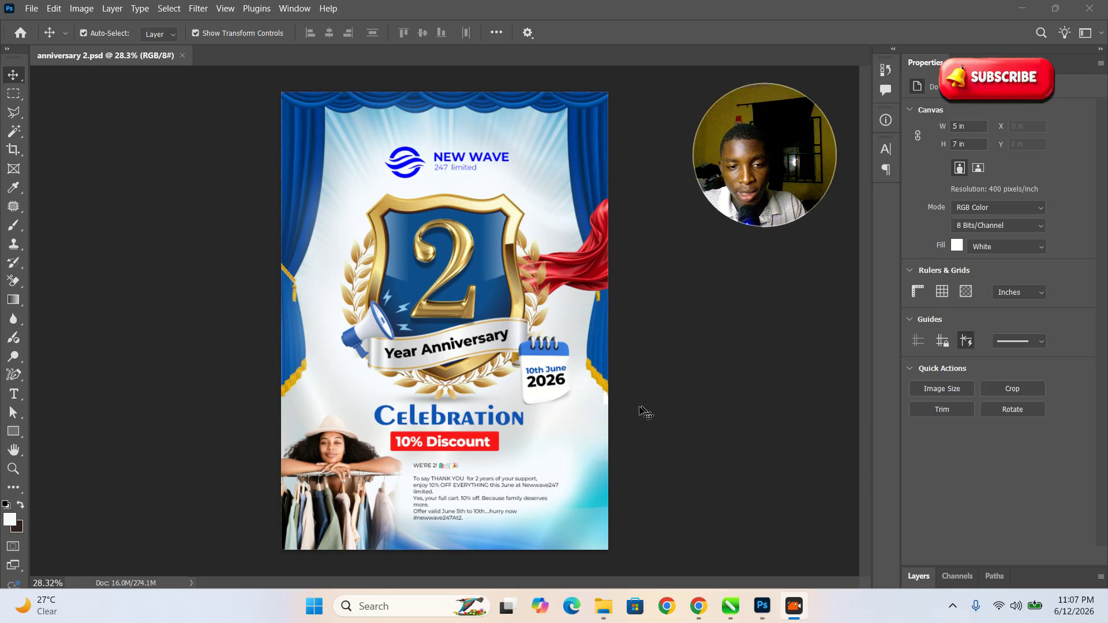
Look through the layers of the anniversary flyer to examine how the design is built.
{"action": "key", "text": "z"}
{"action": "left_click_drag", "start_coordinate": [551, 316], "coordinate": [515, 416]}
{"action": "key", "text": "v"}
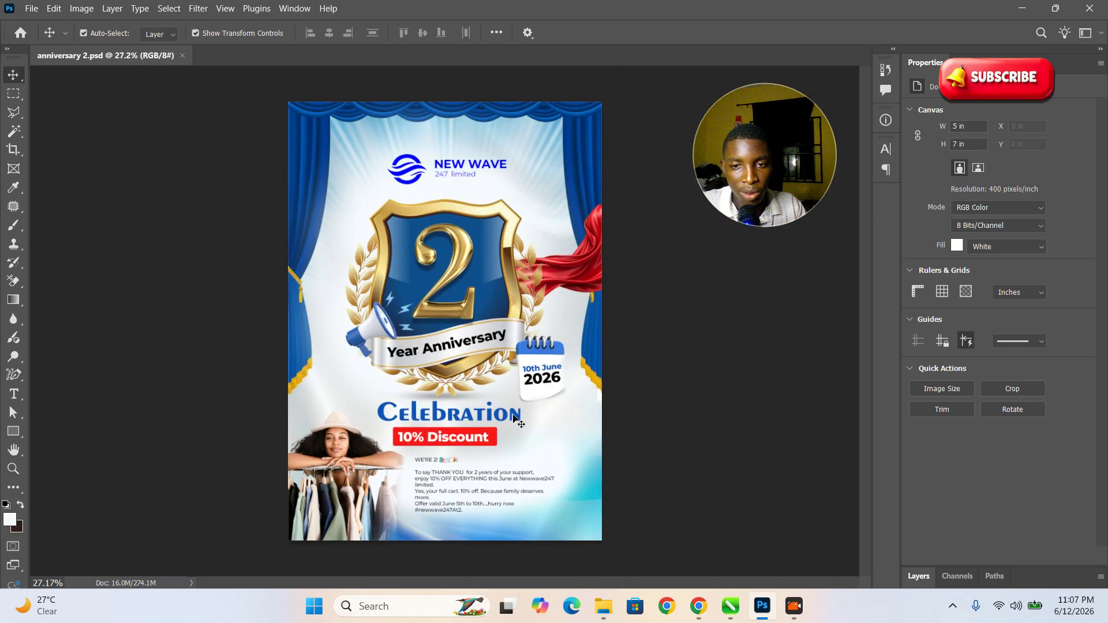
{"action": "left_click", "coordinate": [917, 342]}
{"action": "left_click", "coordinate": [918, 576]}
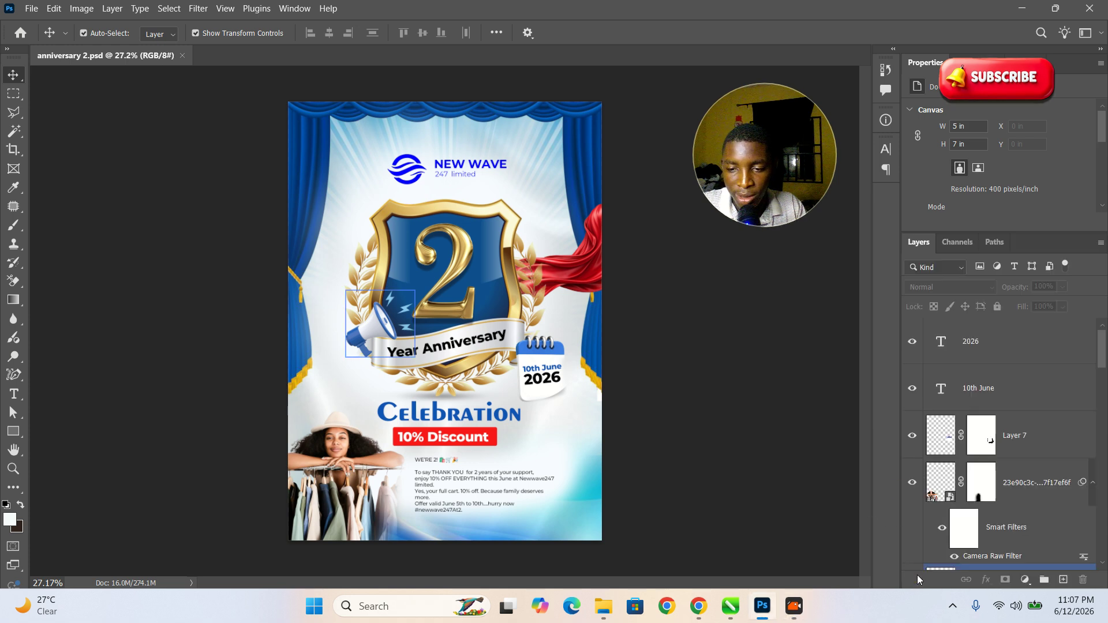
{"action": "scroll", "coordinate": [988, 467], "scroll_direction": "up", "scroll_amount": 3}
{"action": "scroll", "coordinate": [988, 469], "scroll_direction": "down", "scroll_amount": 15}
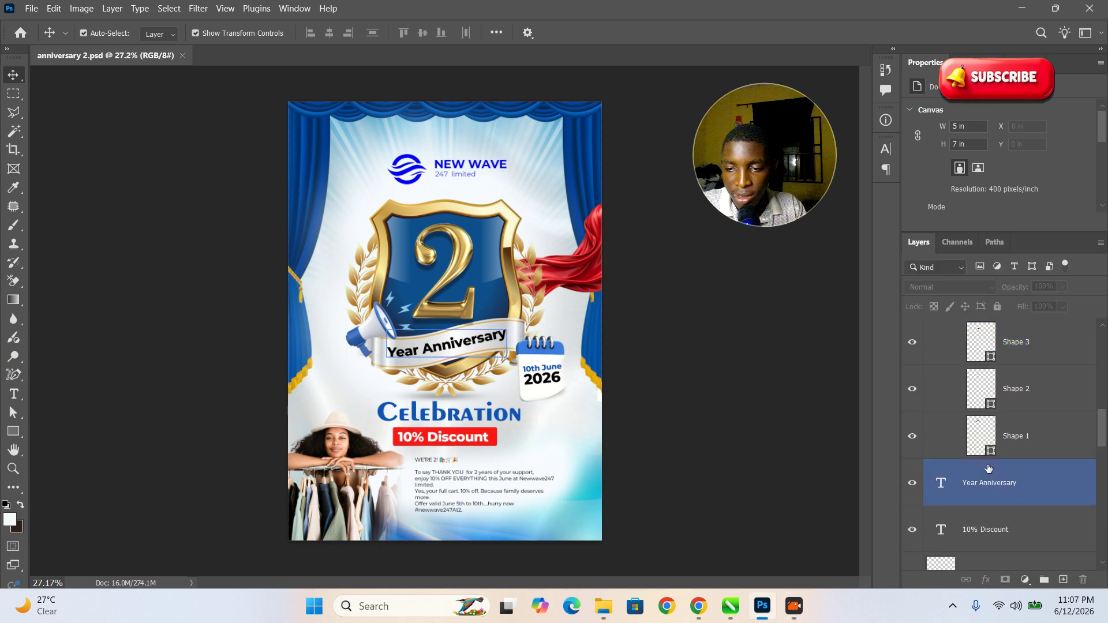
{"action": "left_click", "coordinate": [988, 469]}
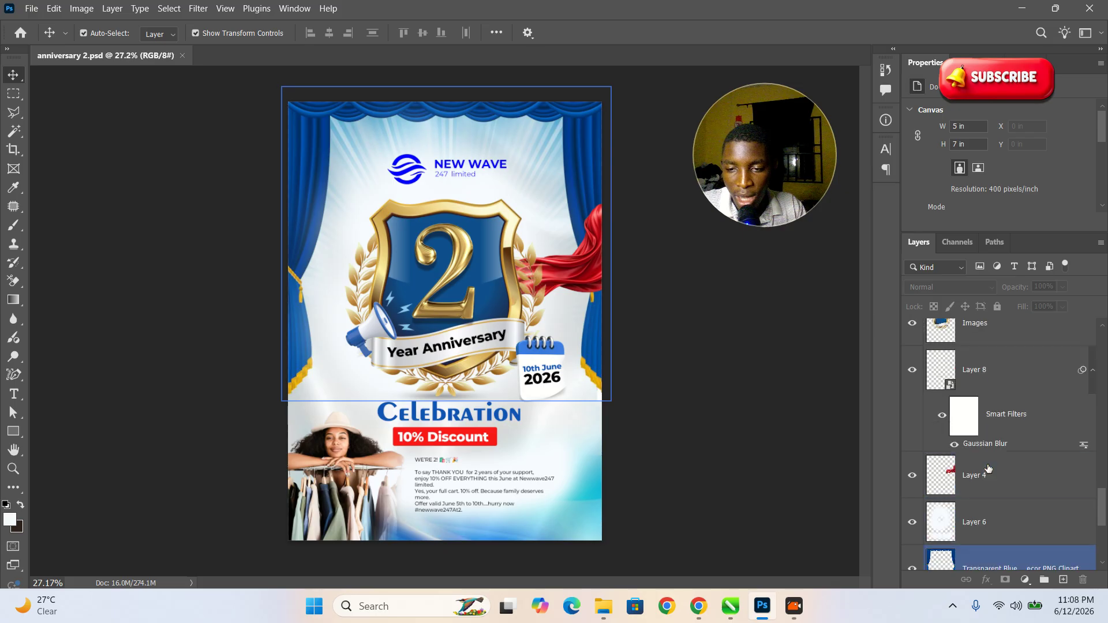
{"action": "scroll", "coordinate": [988, 469], "scroll_direction": "up", "scroll_amount": 2}
{"action": "scroll", "coordinate": [988, 468], "scroll_direction": "up", "scroll_amount": 1}
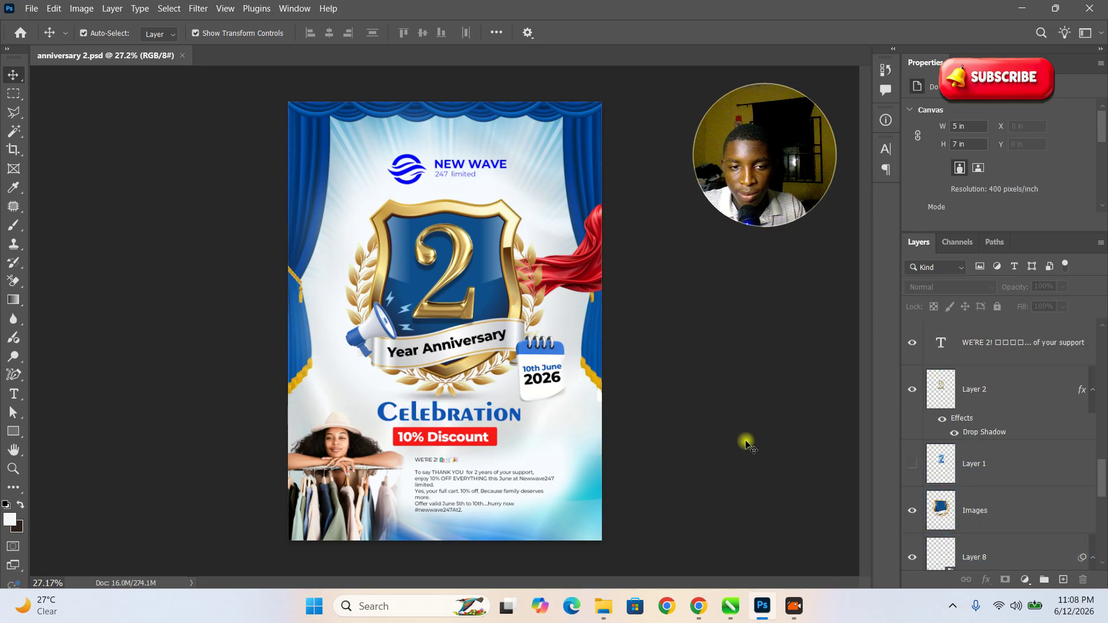
{"action": "left_click", "coordinate": [483, 229]}
{"action": "left_click", "coordinate": [277, 221]}
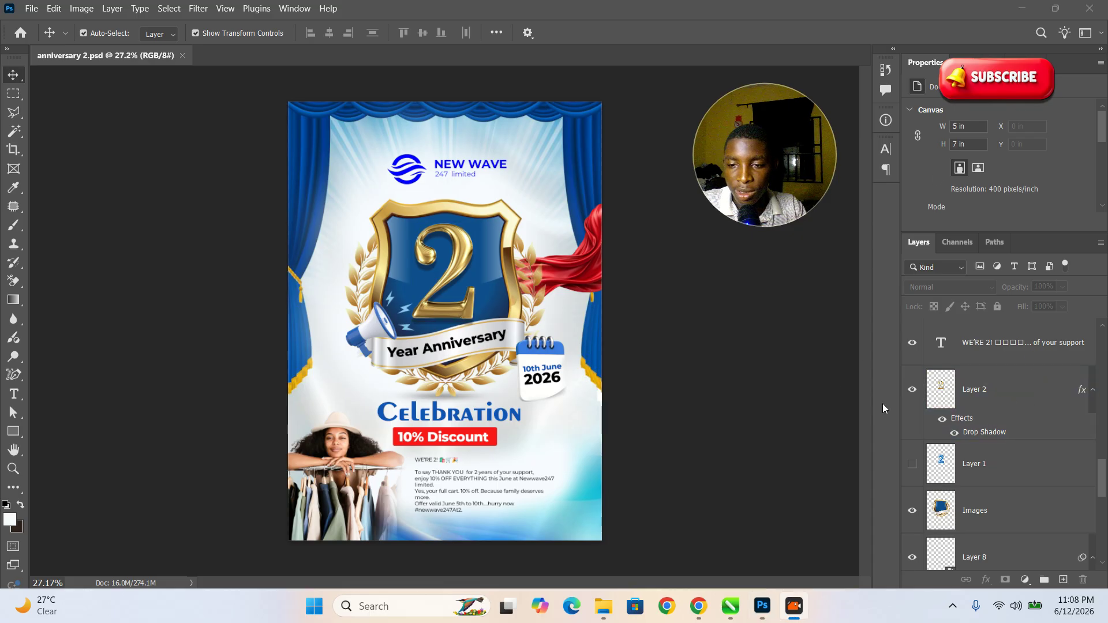
{"action": "mouse_move", "coordinate": [919, 97]}
{"action": "left_mouse_down"}
{"action": "mouse_move", "coordinate": [1004, 168]}
{"action": "mouse_move", "coordinate": [1047, 180]}
{"action": "left_mouse_up"}
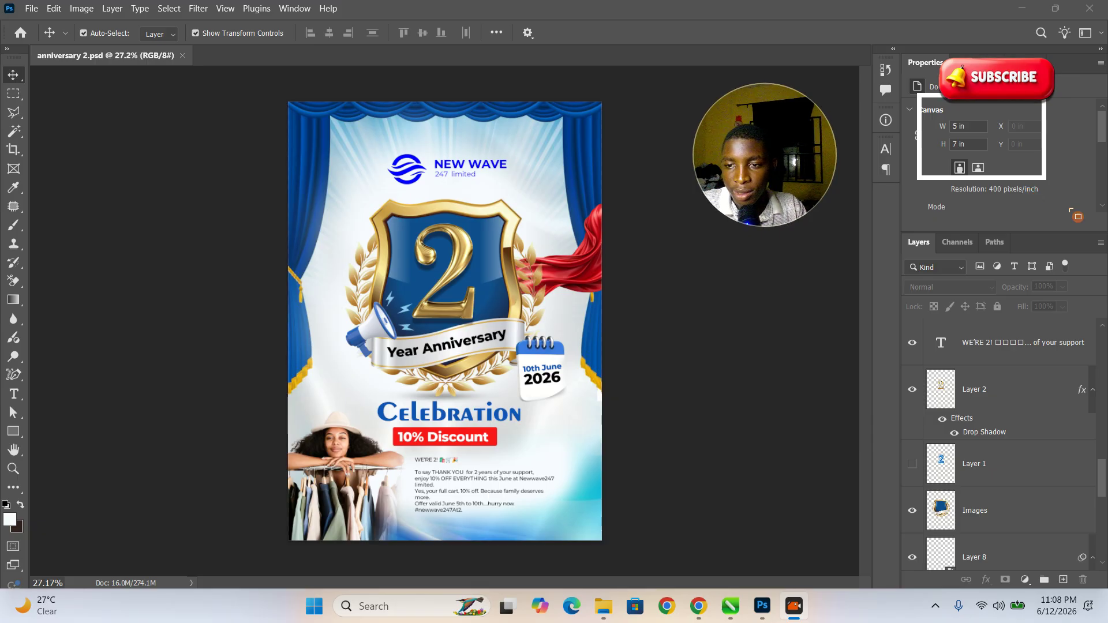
{"action": "left_click", "coordinate": [1058, 379]}
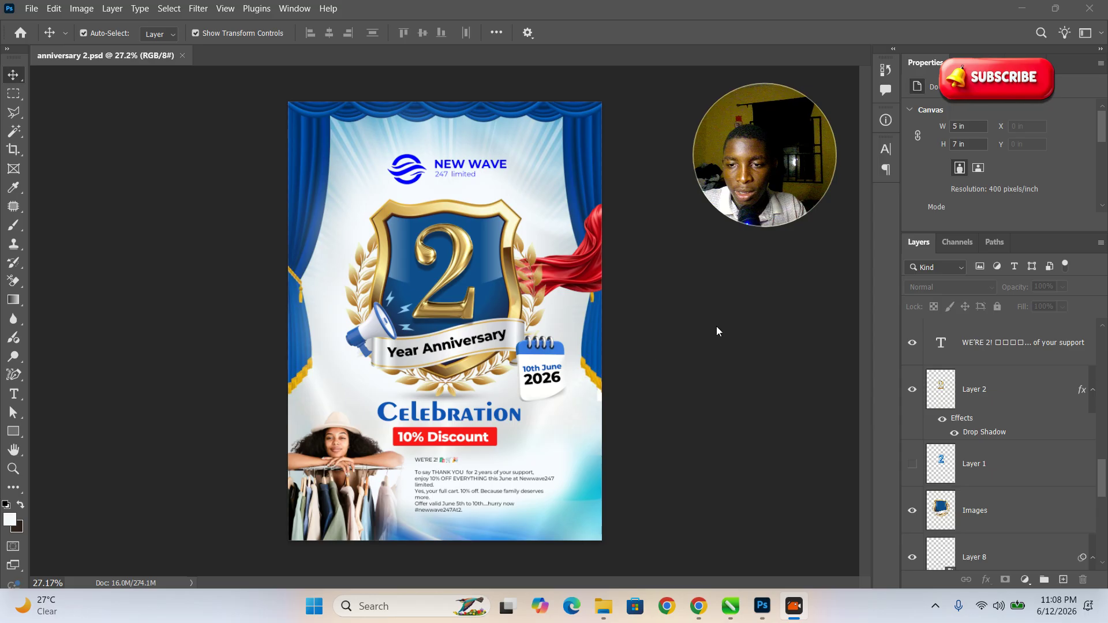
{"action": "left_click", "coordinate": [638, 381]}
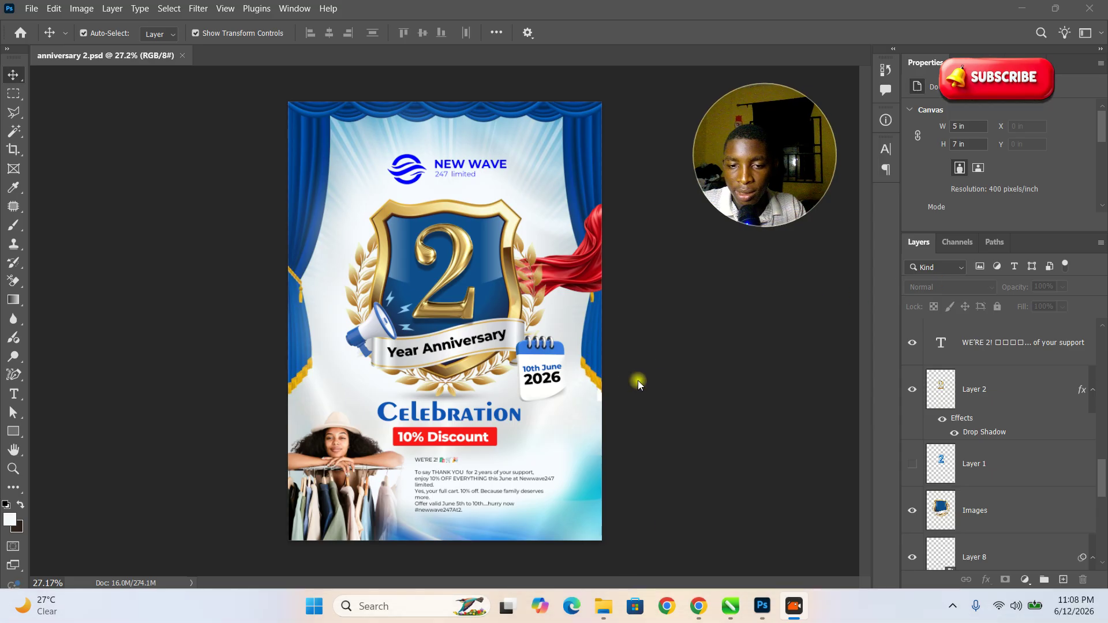
{"action": "left_click", "coordinate": [782, 292]}
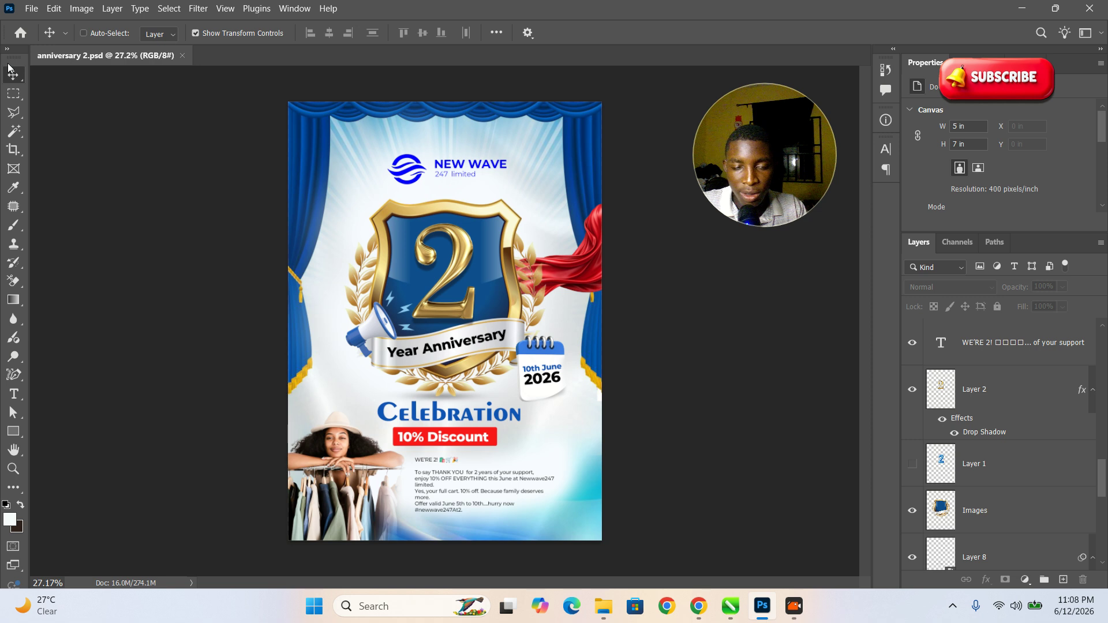
Create a new document 5 inches wide and 7 inches high with a resolution of 600 pixels/inch.
{"action": "key", "text": "ctrl+n"}
{"action": "left_click_drag", "start_coordinate": [757, 155], "coordinate": [1029, 151]}
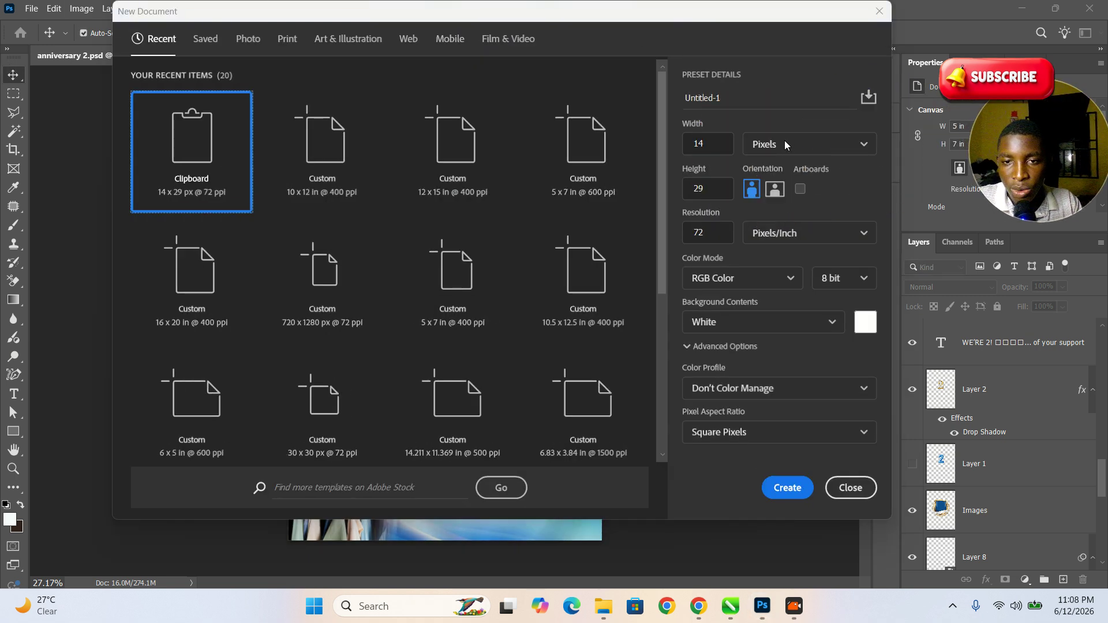
{"action": "left_click", "coordinate": [768, 144]}
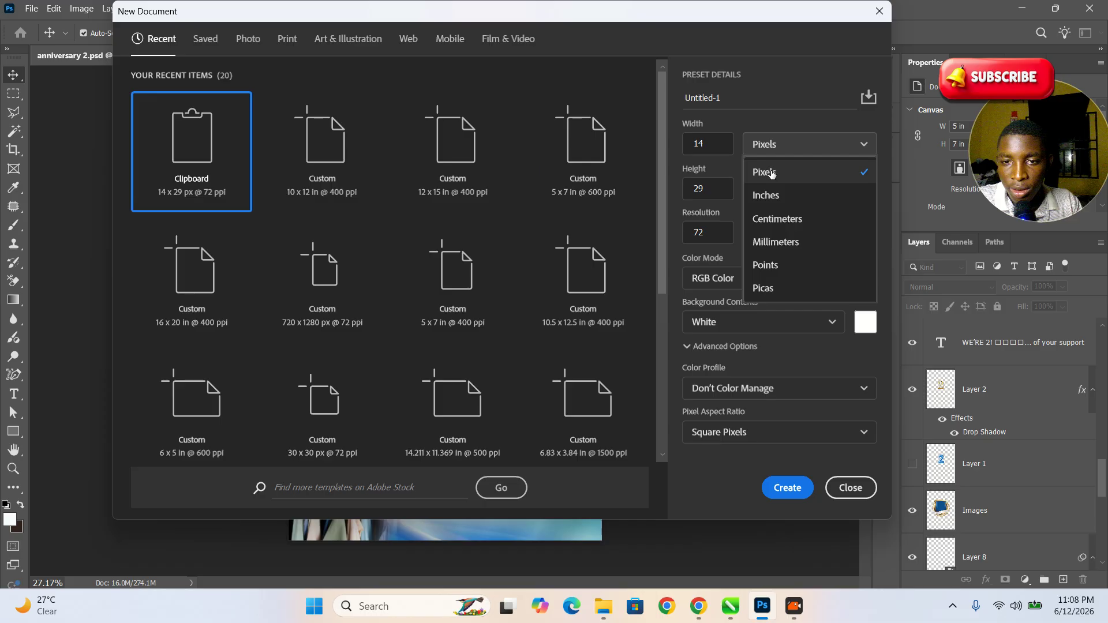
{"action": "left_click", "coordinate": [771, 190]}
{"action": "left_click", "coordinate": [720, 144]}
{"action": "left_click_drag", "start_coordinate": [720, 144], "coordinate": [669, 141]}
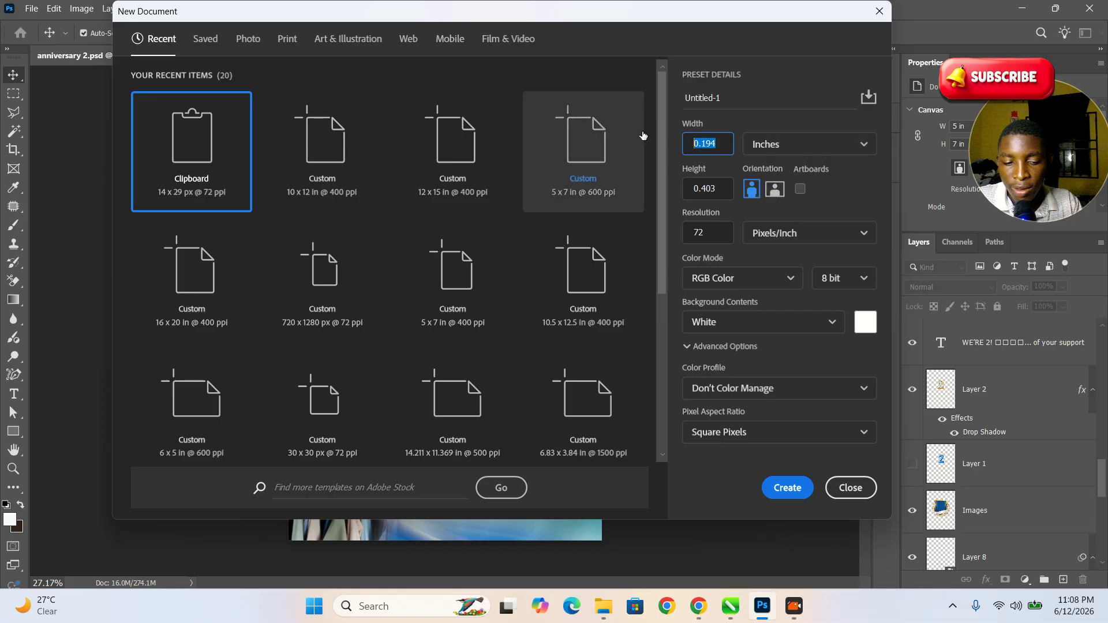
{"action": "key", "text": "Tab"}
{"action": "key", "text": "Tab"}
{"action": "type", "text": "6"}
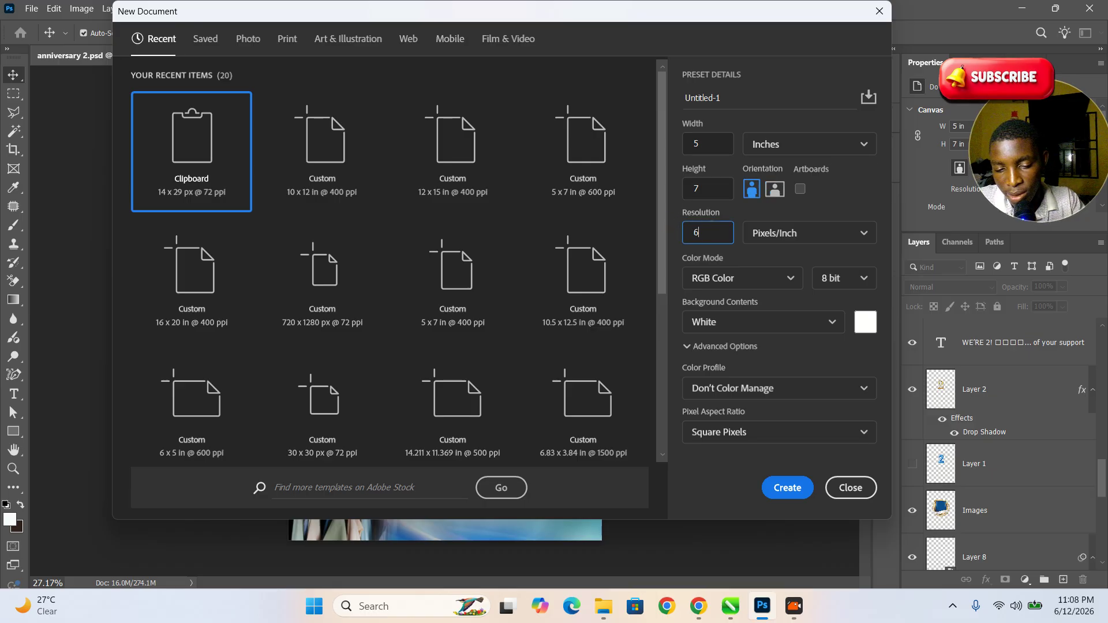
{"action": "type", "text": "00"}
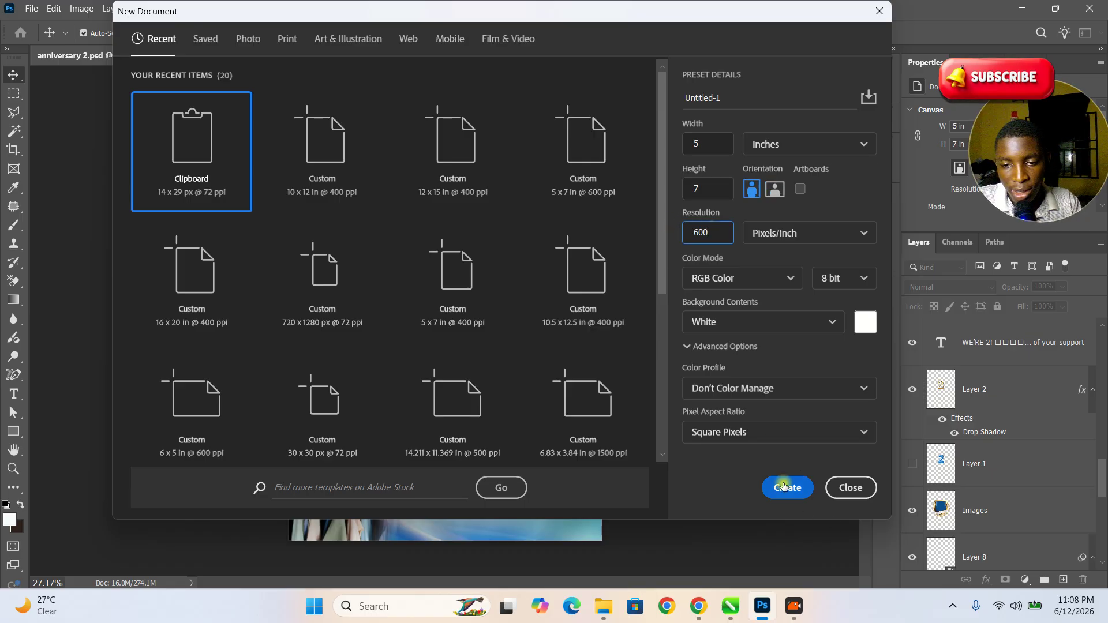
{"action": "left_click", "coordinate": [785, 488]}
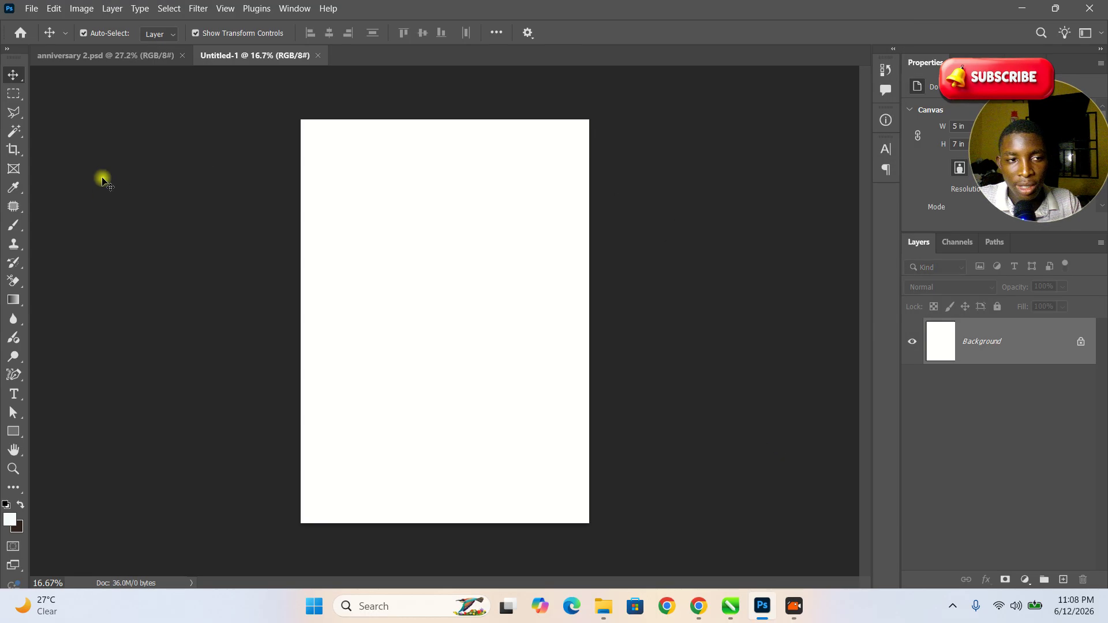
Copy the blue and gold shield badge layer from anniversary 2.psd into the new blank document.
{"action": "left_click", "coordinate": [78, 54]}
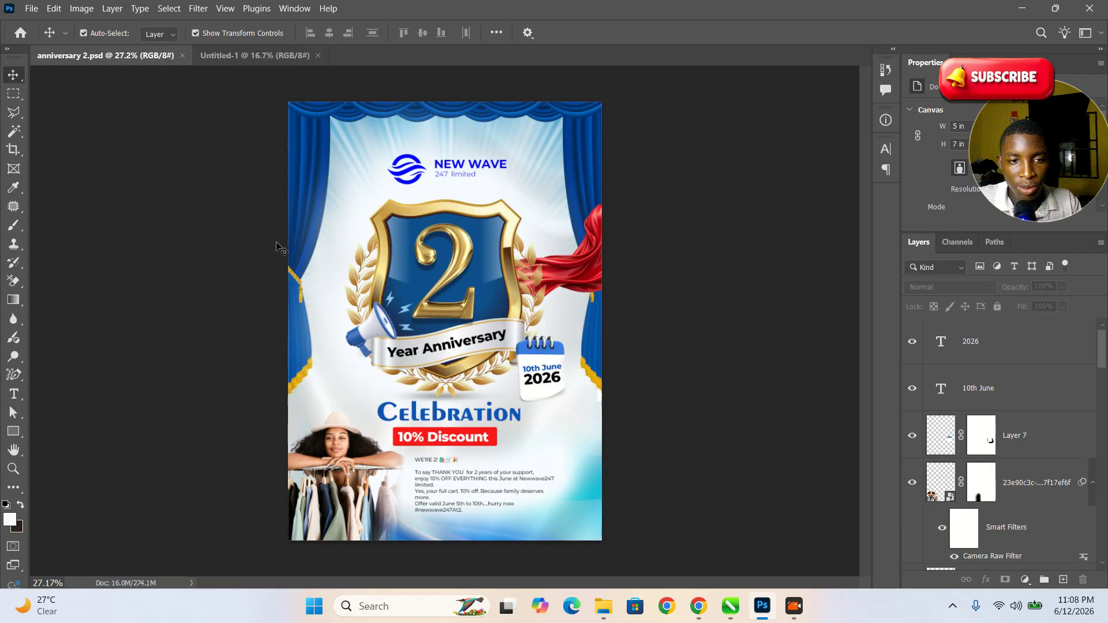
{"action": "left_click", "coordinate": [391, 225]}
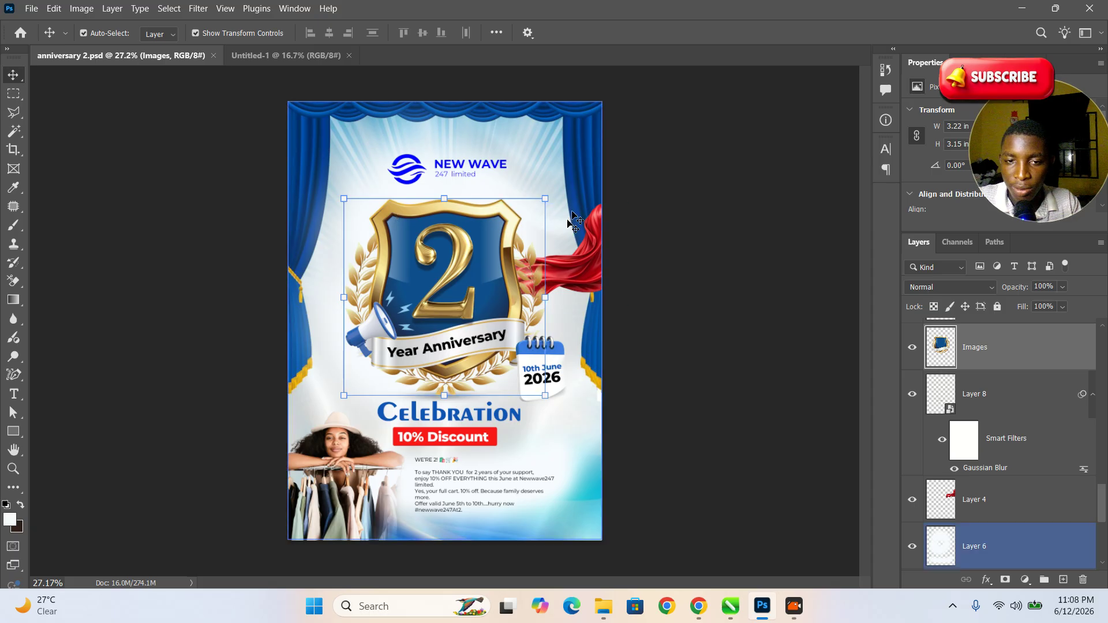
{"action": "key", "text": "ctrl"}
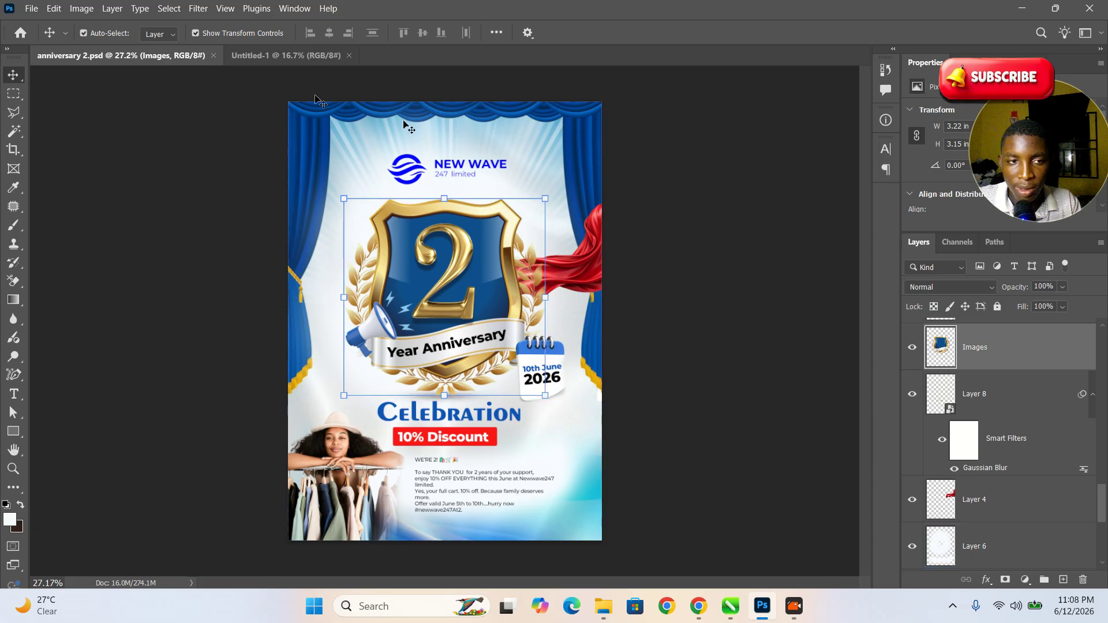
{"action": "left_click", "coordinate": [250, 54]}
{"action": "left_click_drag", "start_coordinate": [229, 168], "coordinate": [231, 169]}
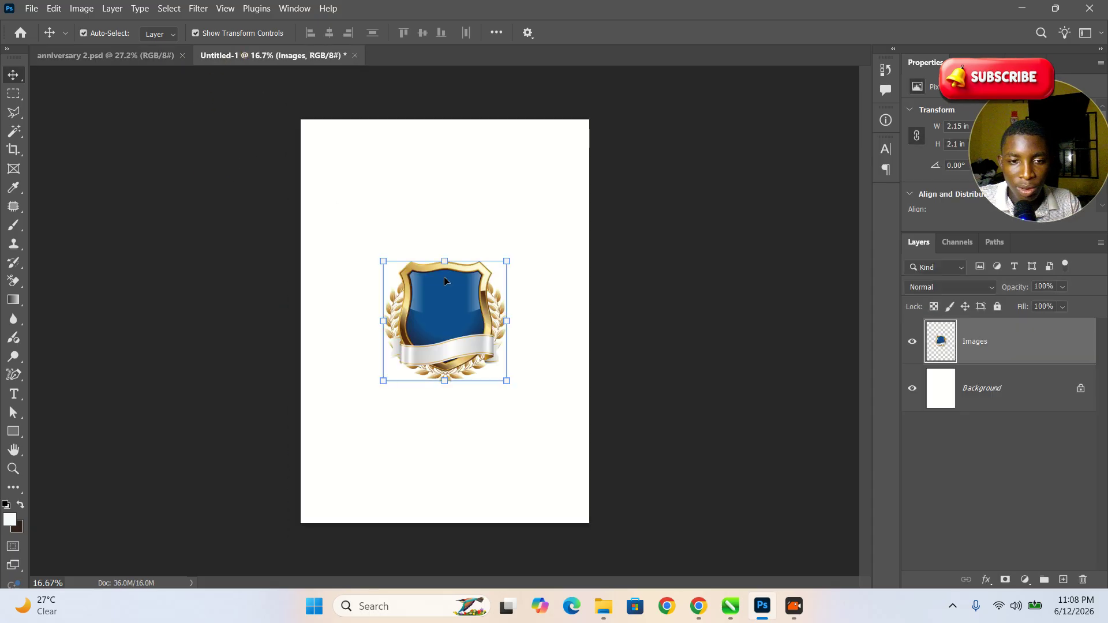
Move the shield badge straight up into the upper half of the canvas, keeping its size.
{"action": "left_click_drag", "start_coordinate": [506, 256], "coordinate": [527, 237]}
{"action": "key", "text": "ctrl+z"}
{"action": "left_click_drag", "start_coordinate": [466, 310], "coordinate": [461, 270]}
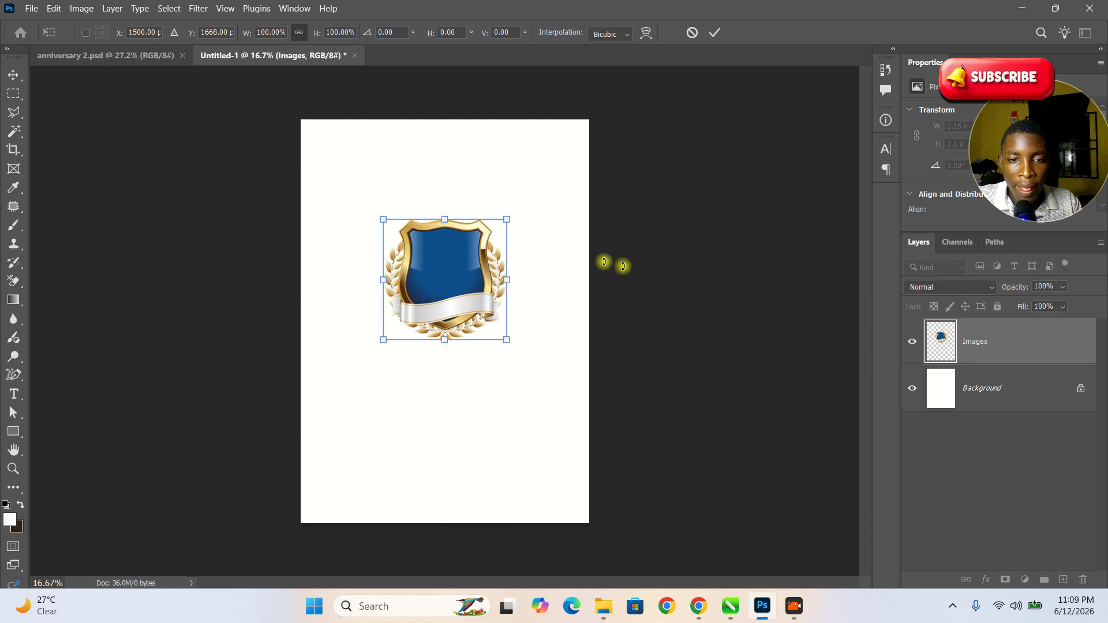
{"action": "left_click", "coordinate": [123, 53]}
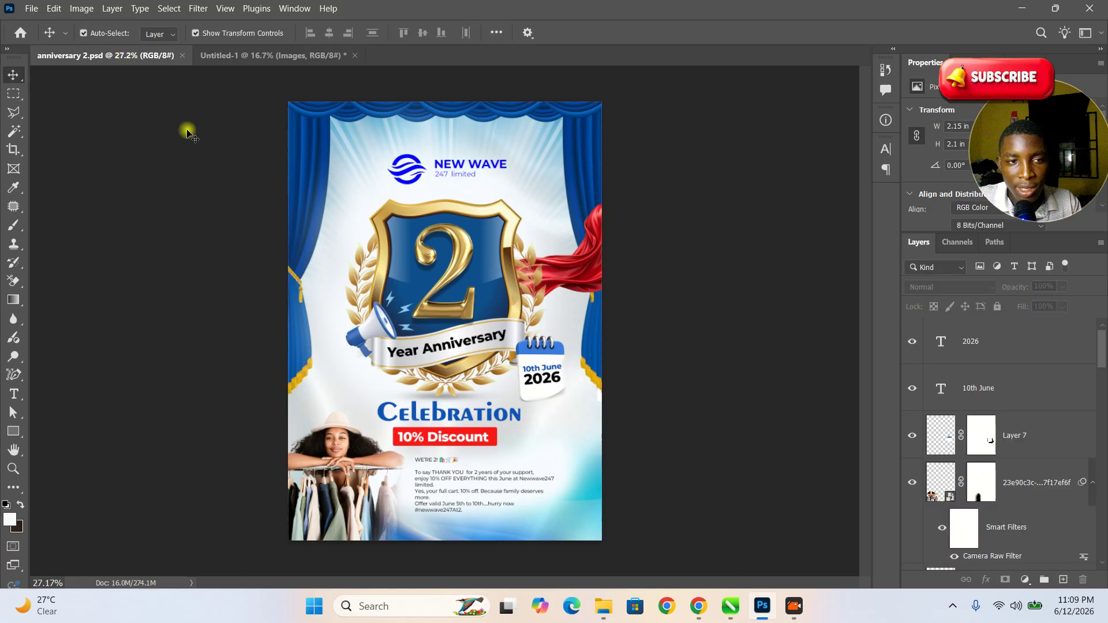
{"action": "left_click", "coordinate": [525, 121]}
{"action": "left_click", "coordinate": [700, 163]}
{"action": "left_click", "coordinate": [561, 152]}
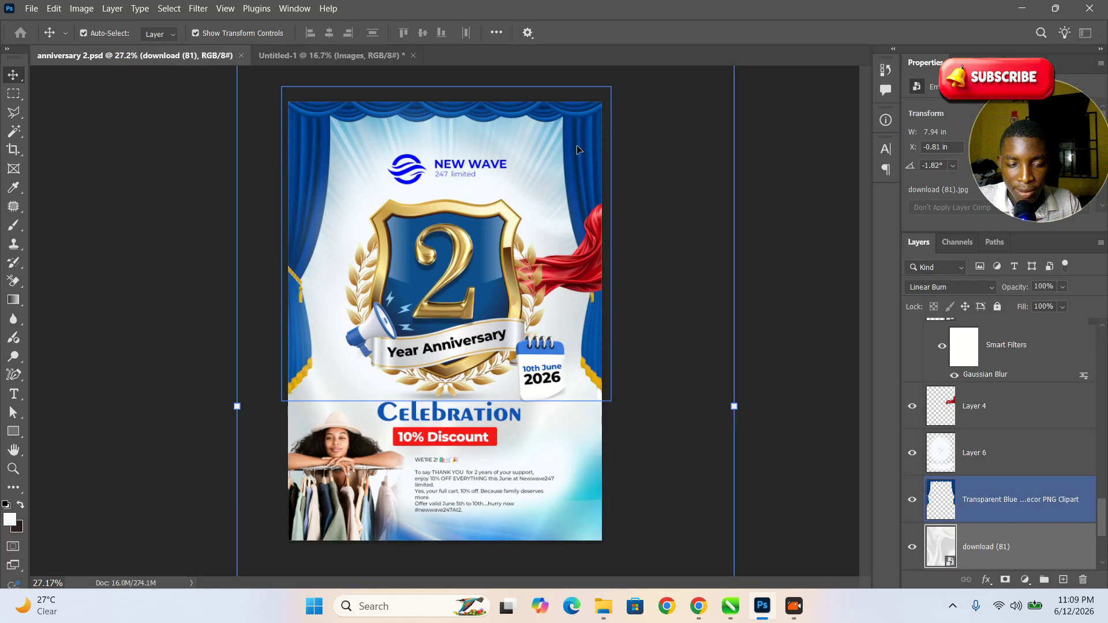
{"action": "key", "text": "ctrl"}
{"action": "key", "text": "alt+Tab"}
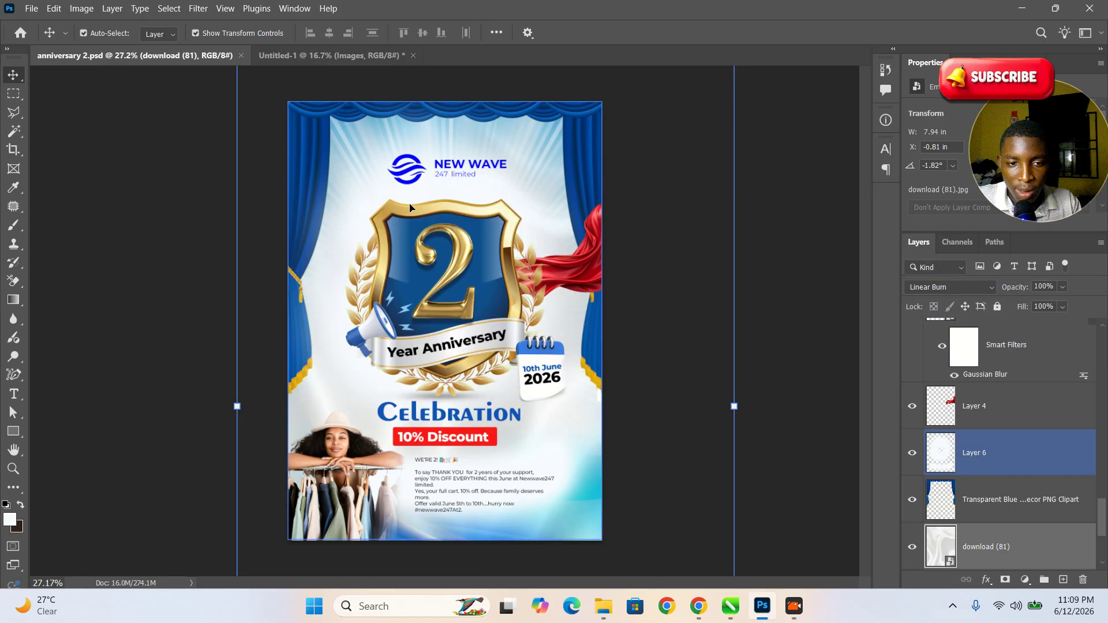
{"action": "left_click", "coordinate": [261, 56]}
{"action": "key", "text": "ctrl+v"}
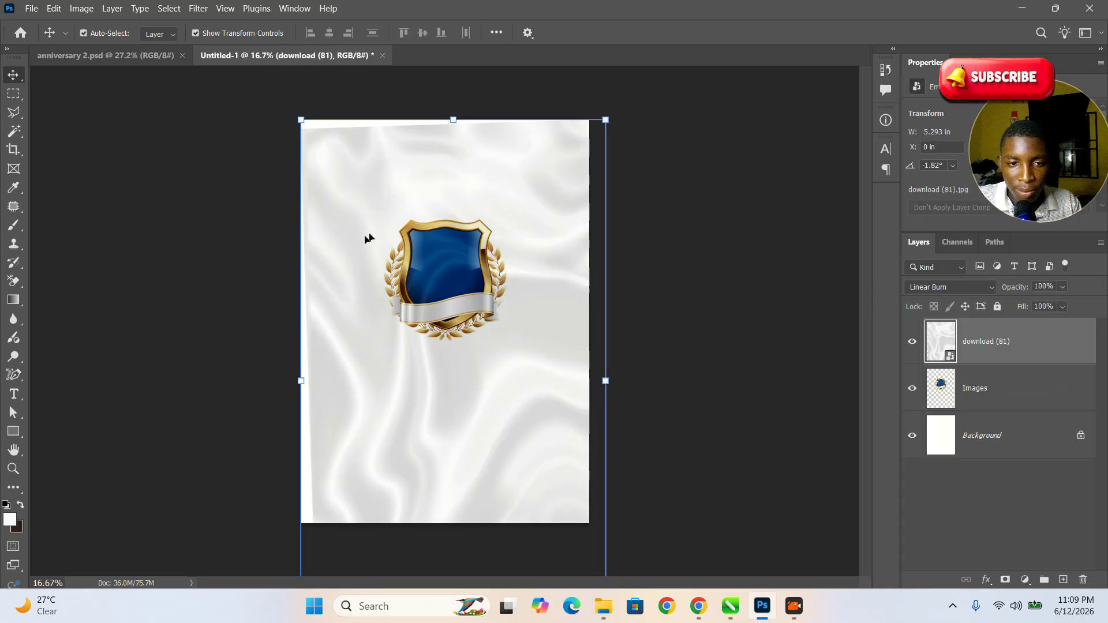
{"action": "left_click_drag", "start_coordinate": [344, 294], "coordinate": [307, 292]}
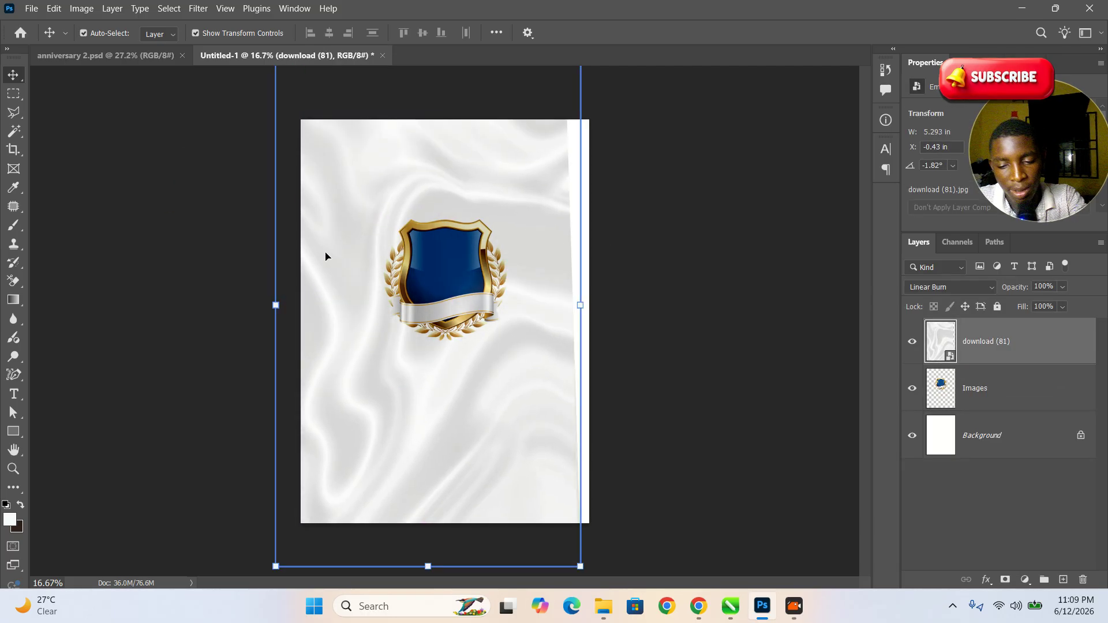
{"action": "key", "text": "Delete"}
{"action": "left_click", "coordinate": [112, 56]}
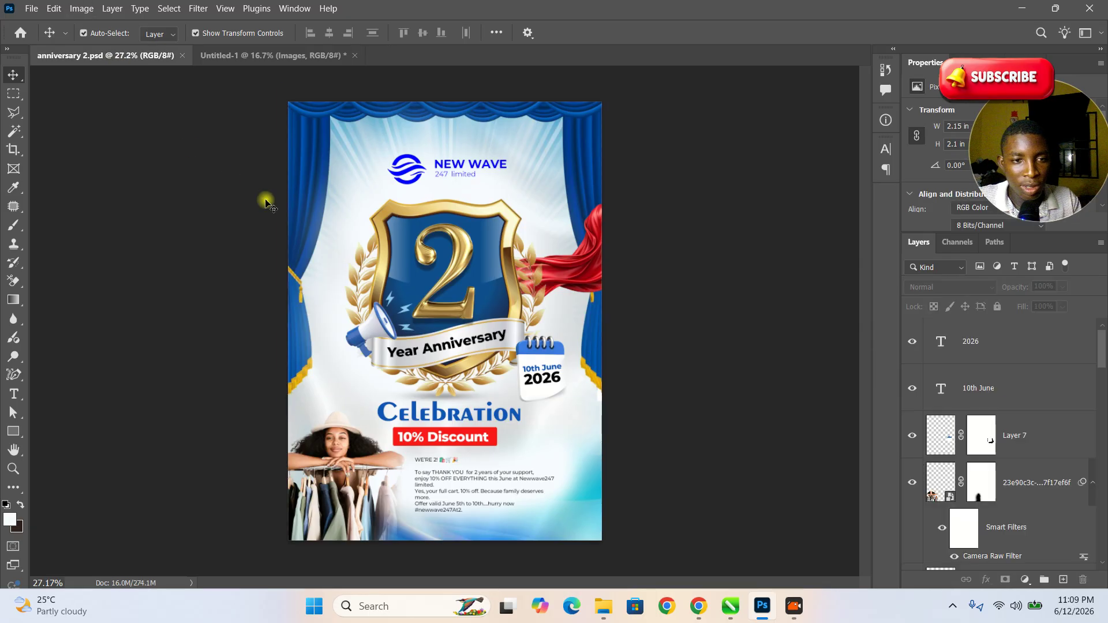
{"action": "left_click", "coordinate": [344, 294]}
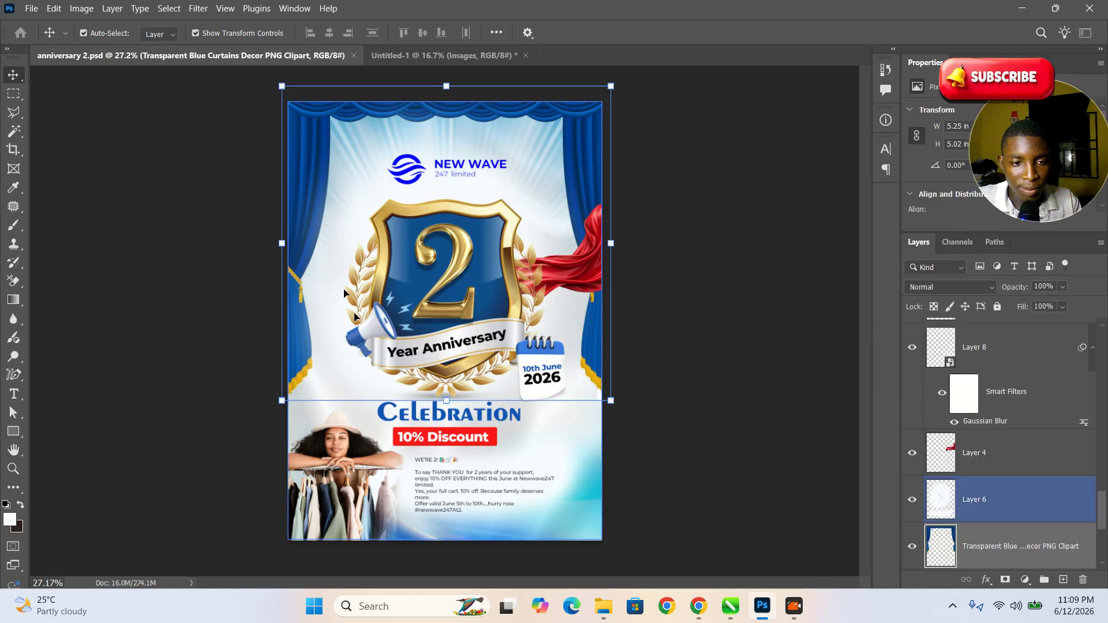
{"action": "scroll", "coordinate": [1016, 520], "scroll_direction": "down", "scroll_amount": 1}
{"action": "left_click", "coordinate": [1027, 531]}
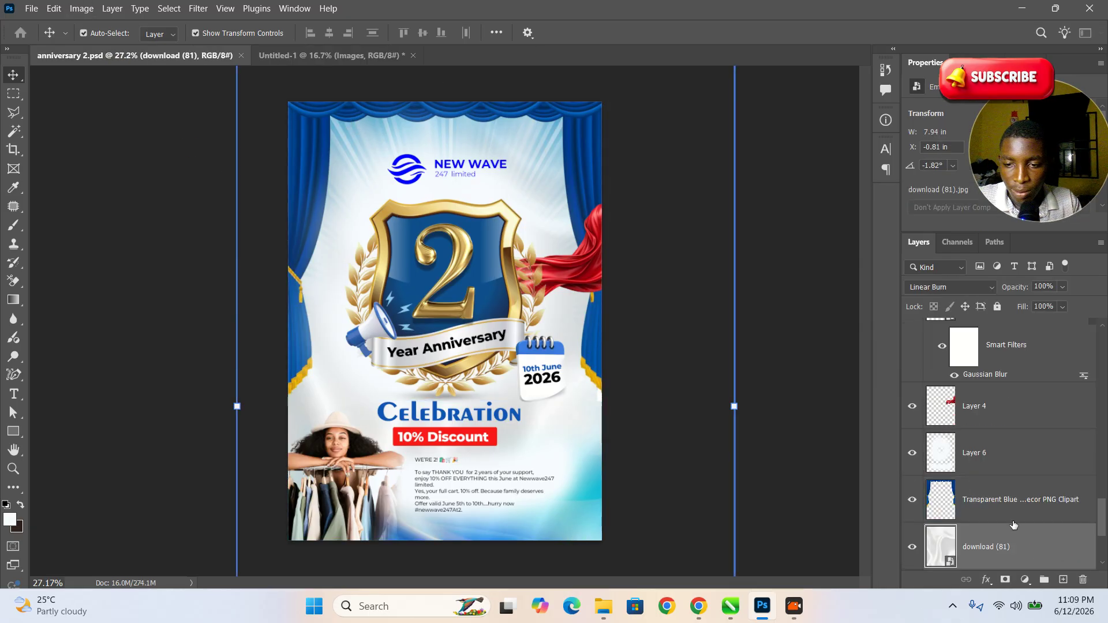
{"action": "scroll", "coordinate": [1027, 531], "scroll_direction": "down", "scroll_amount": 2}
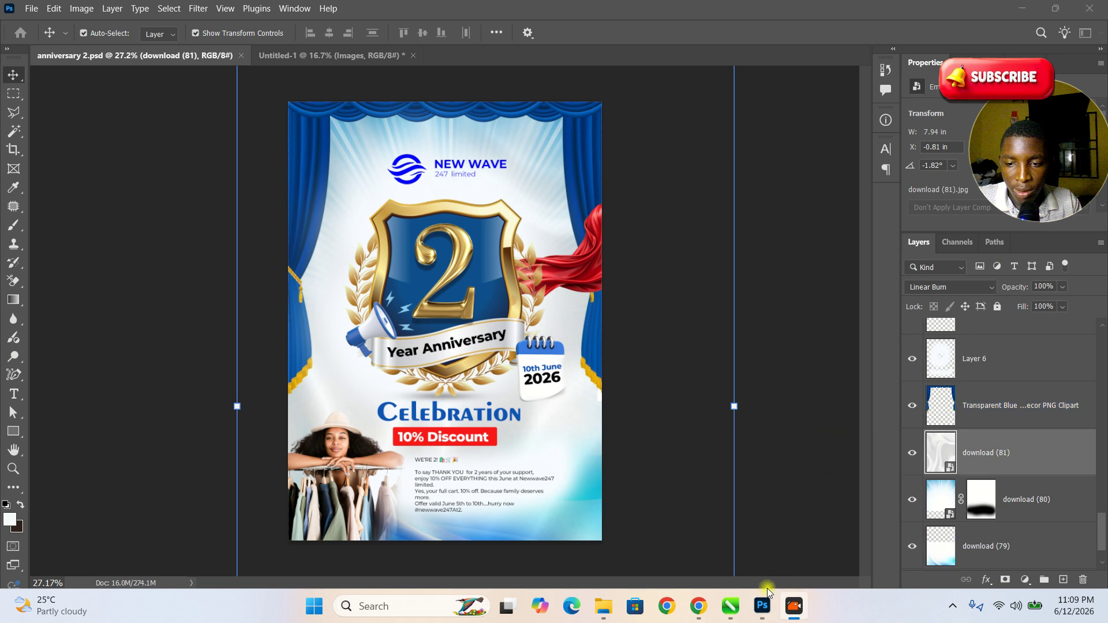
{"action": "left_click", "coordinate": [992, 404]}
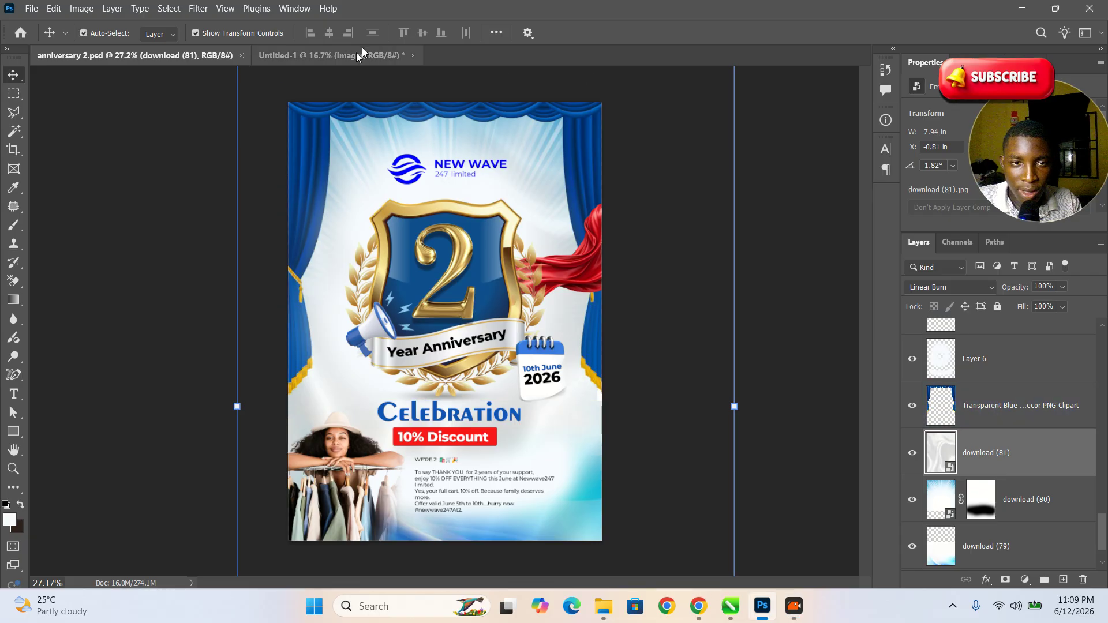
{"action": "left_click", "coordinate": [329, 56]}
{"action": "left_click_drag", "start_coordinate": [392, 127], "coordinate": [563, 317]}
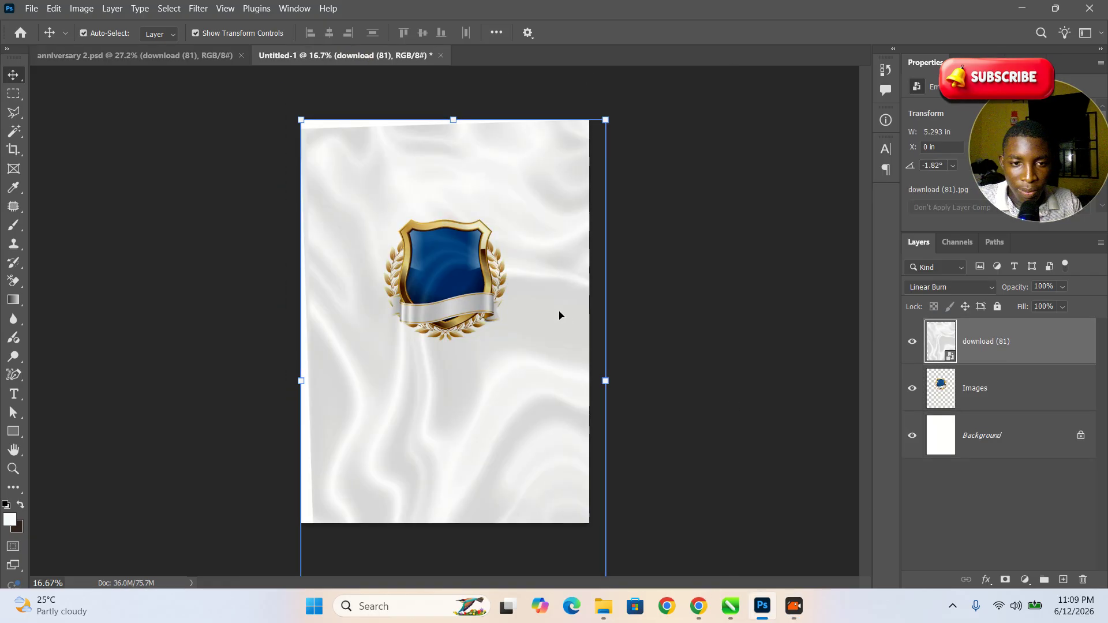
{"action": "key", "text": "ctrl+z"}
Copy the Transparent Blue Curtains Decor PNG Clipart layer from anniversary 2.psd into the new document.
{"action": "left_click", "coordinate": [181, 56]}
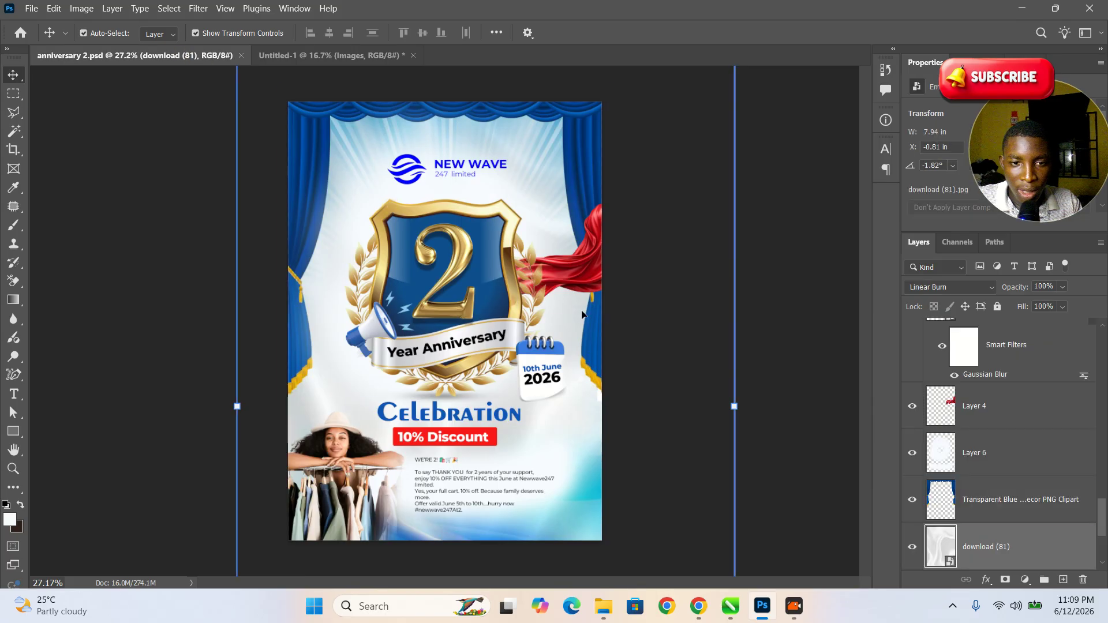
{"action": "left_click", "coordinate": [1004, 495]}
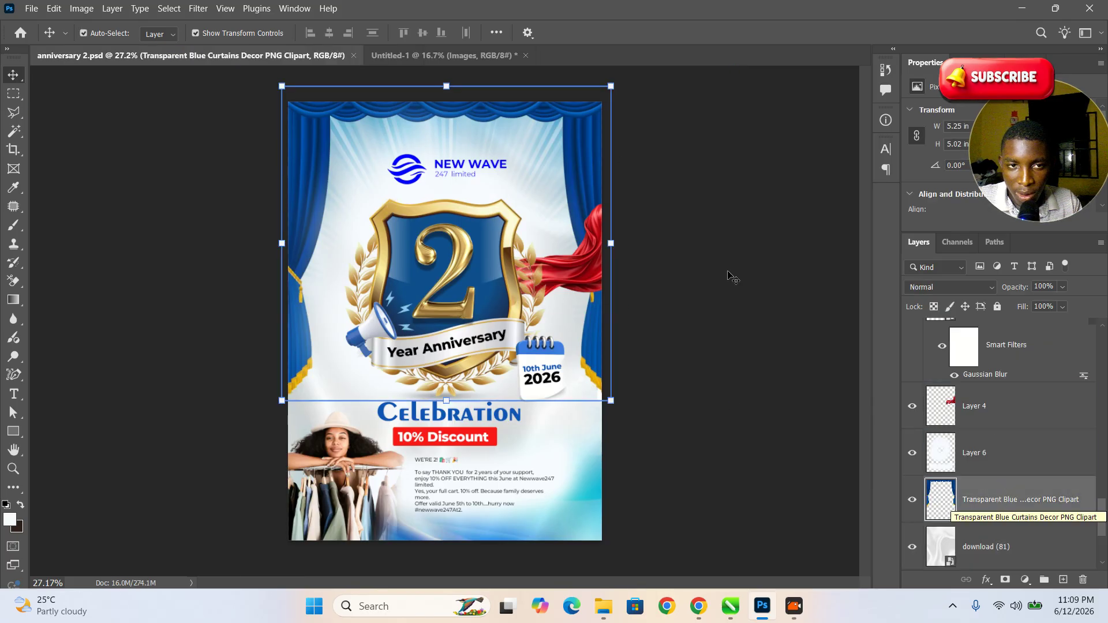
{"action": "left_click", "coordinate": [445, 56]}
{"action": "left_click_drag", "start_coordinate": [486, 99], "coordinate": [488, 102]}
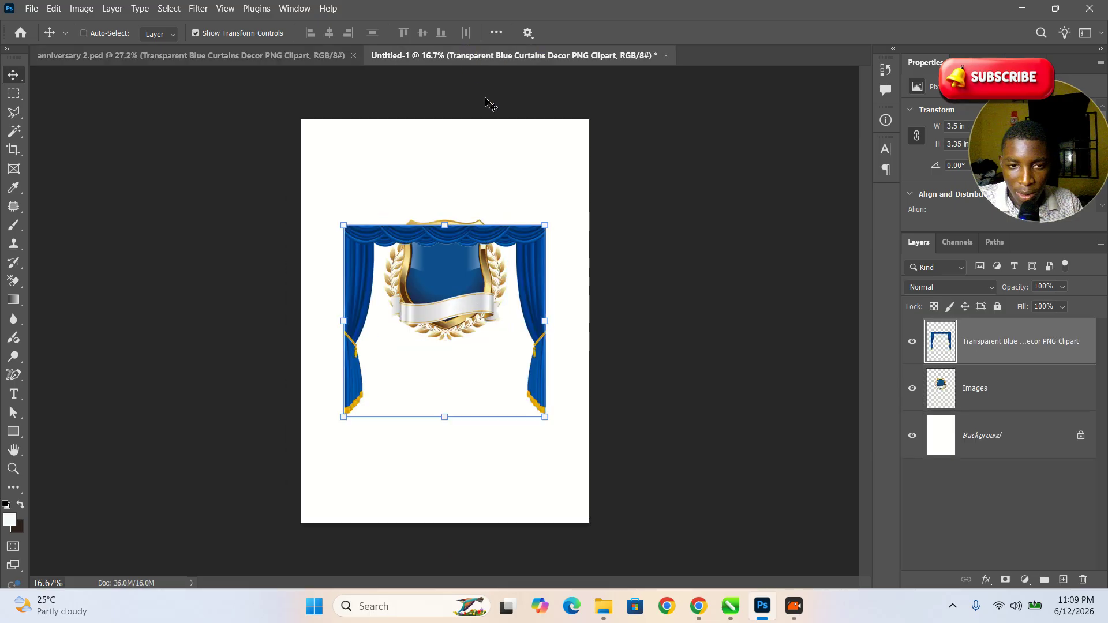
Scale the blue curtains to the full canvas width and align them with the top edge of the canvas.
{"action": "left_click_drag", "start_coordinate": [547, 419], "coordinate": [583, 440]}
{"action": "left_click_drag", "start_coordinate": [575, 271], "coordinate": [553, 224]}
{"action": "left_click_drag", "start_coordinate": [569, 376], "coordinate": [595, 397]}
{"action": "left_click", "coordinate": [715, 35]}
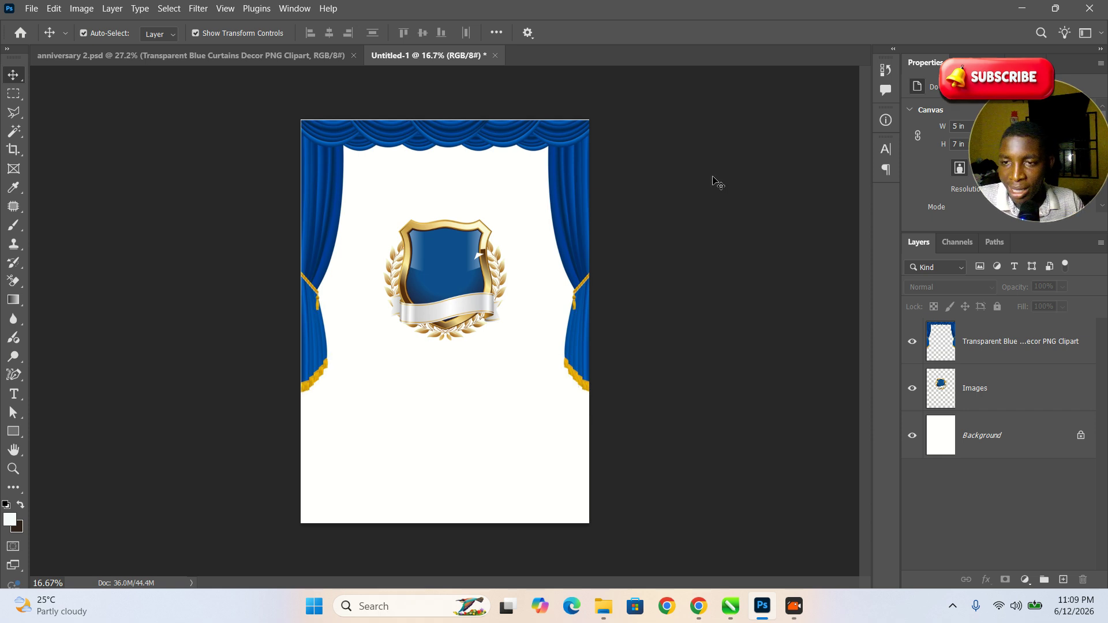
Enlarge the shield badge proportionally to about 2.76 in wide and 2.7 in high, centred between the curtains.
{"action": "left_click", "coordinate": [489, 274]}
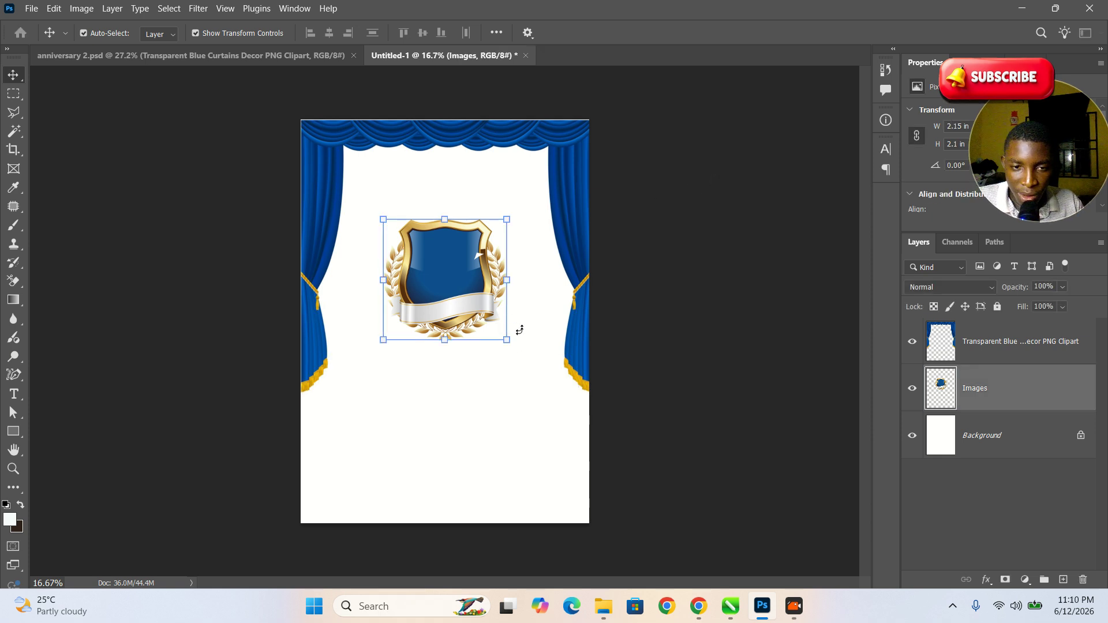
{"action": "mouse_move", "coordinate": [516, 348]}
{"action": "left_mouse_down"}
{"action": "mouse_move", "coordinate": [536, 371]}
{"action": "mouse_move", "coordinate": [518, 362]}
{"action": "left_mouse_up"}
{"action": "left_click", "coordinate": [716, 30]}
{"action": "left_click", "coordinate": [482, 257]}
{"action": "left_click", "coordinate": [482, 256]}
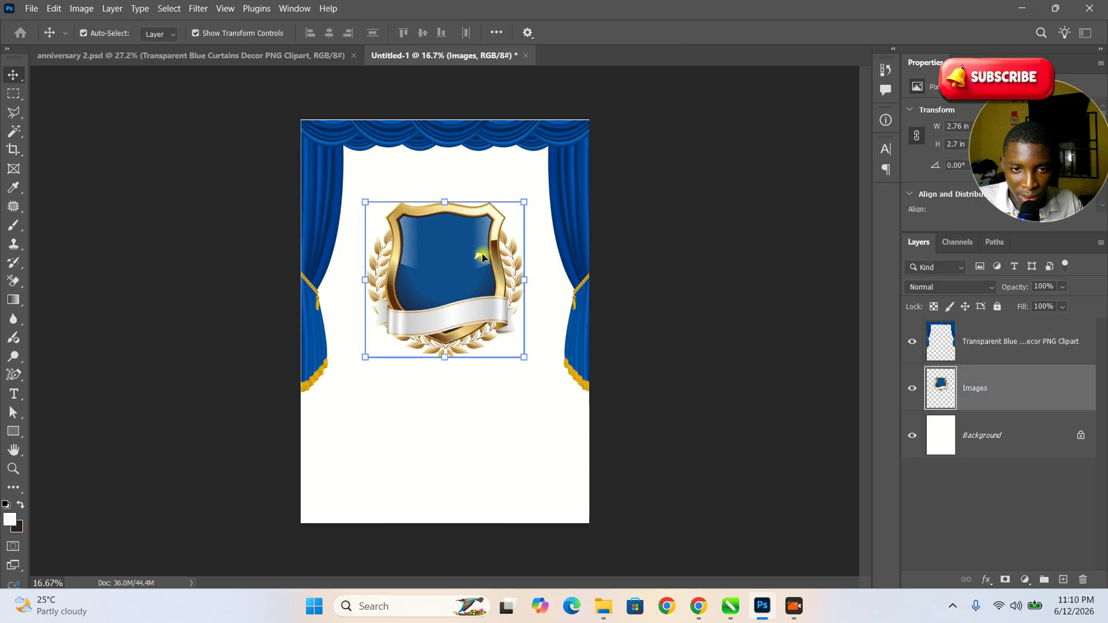
Copy the gold number 2 layer with its drop shadow from anniversary 2.psd into the new document.
{"action": "left_click", "coordinate": [575, 248]}
{"action": "left_click", "coordinate": [135, 56]}
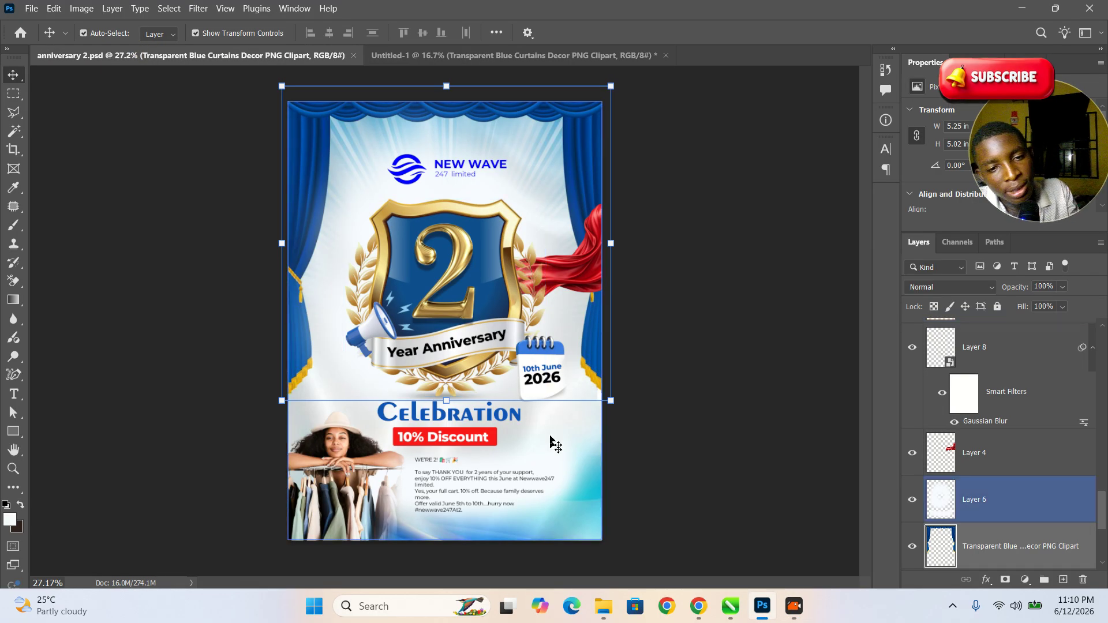
{"action": "left_click", "coordinate": [688, 388]}
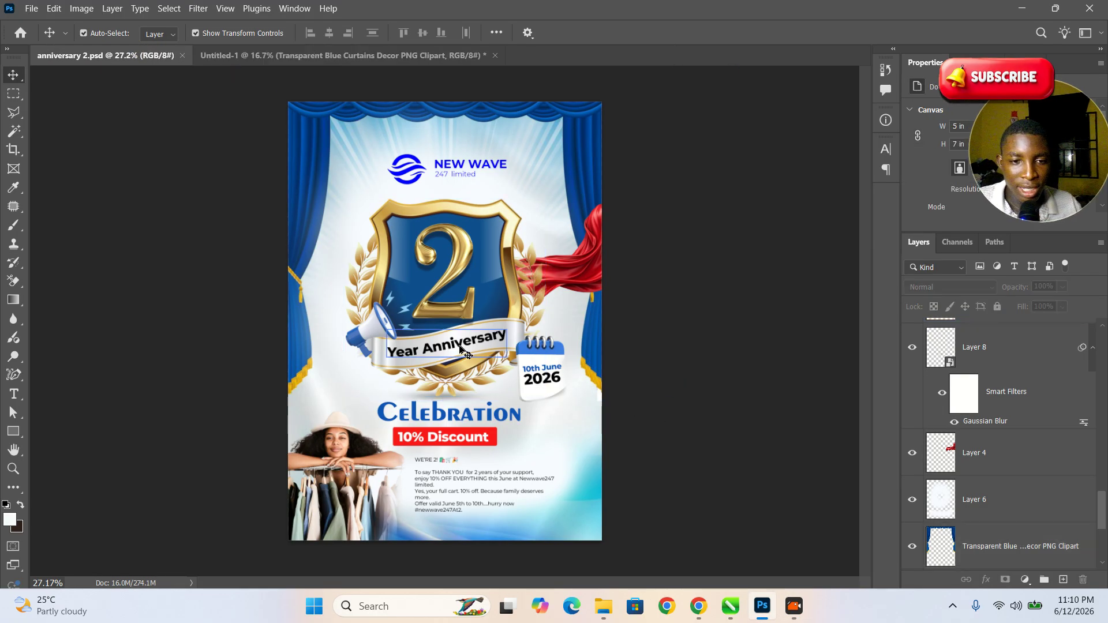
{"action": "left_click", "coordinate": [456, 250]}
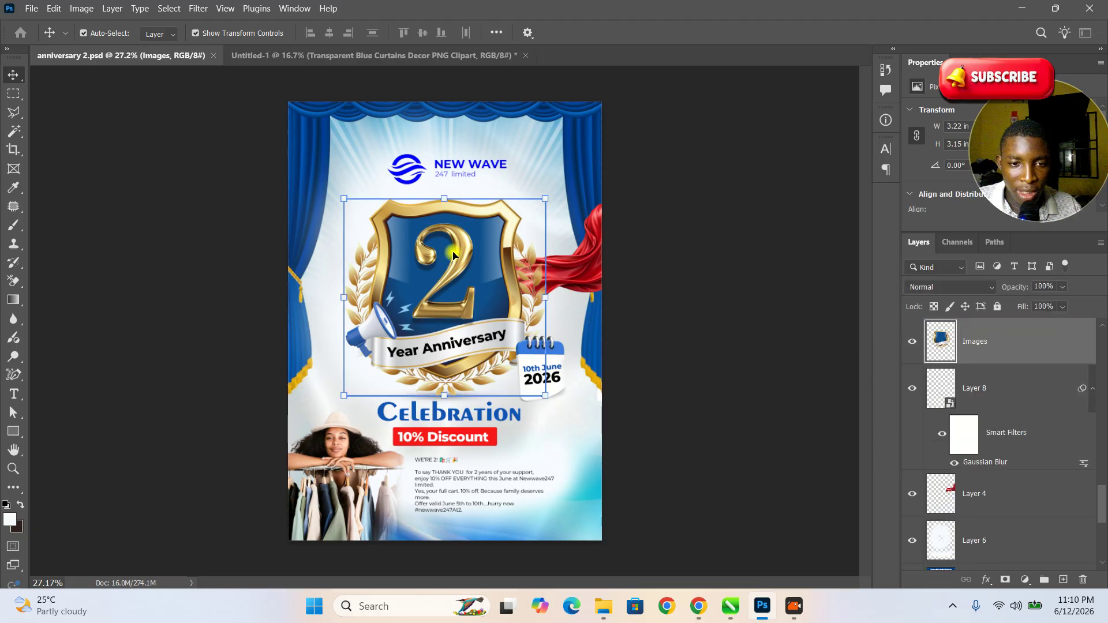
{"action": "key", "text": "ctrl"}
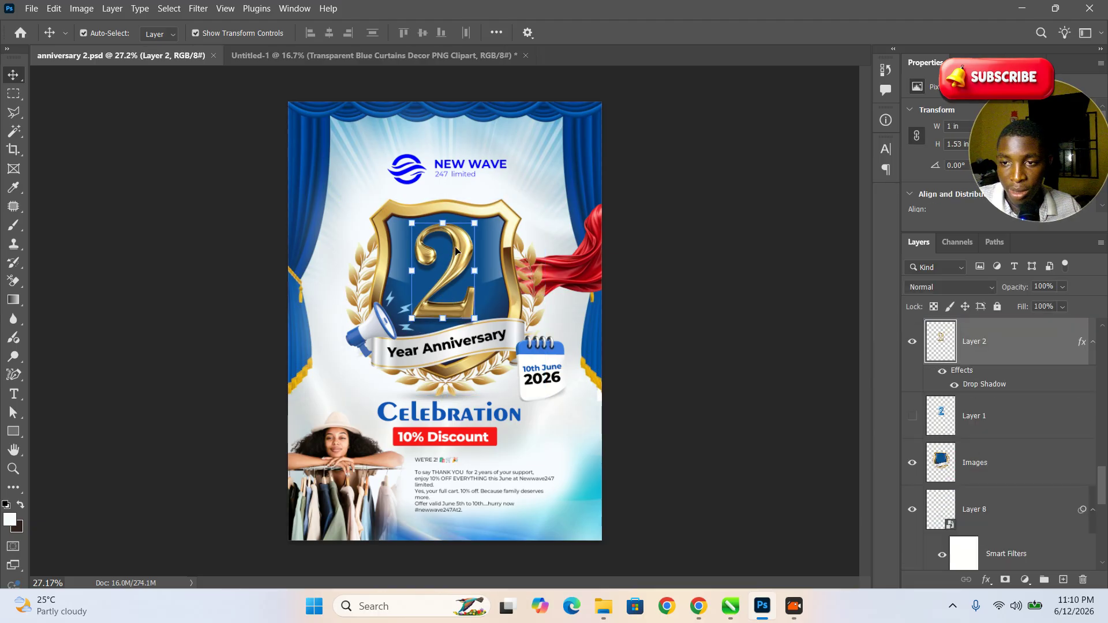
{"action": "key", "text": "F10"}
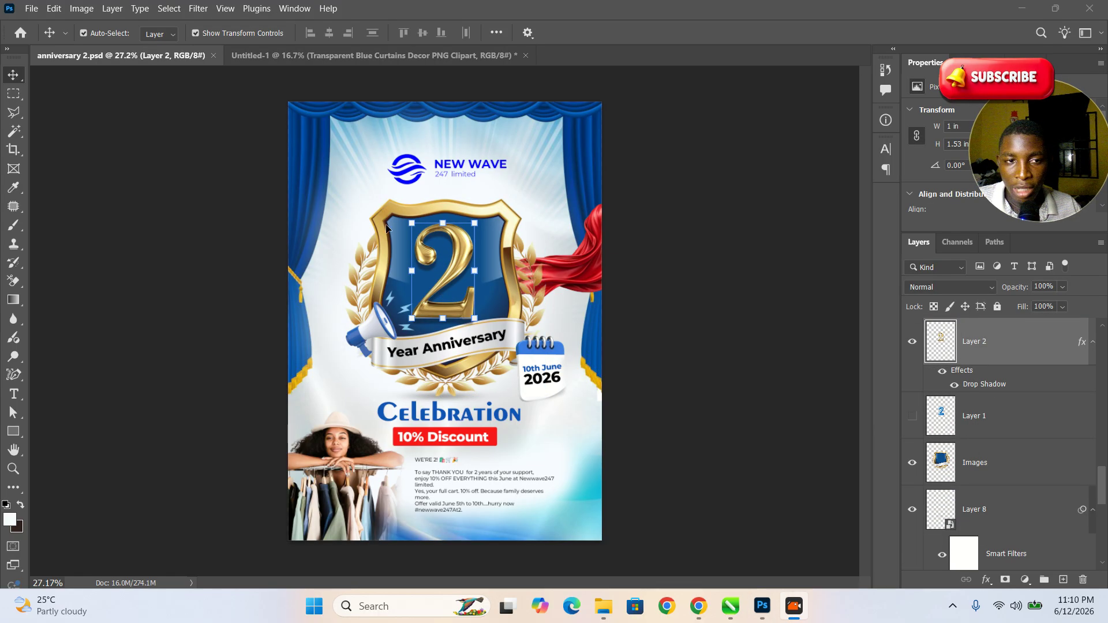
{"action": "left_click", "coordinate": [340, 56]}
{"action": "key", "text": "ctrl"}
{"action": "key", "text": "ctrl+v"}
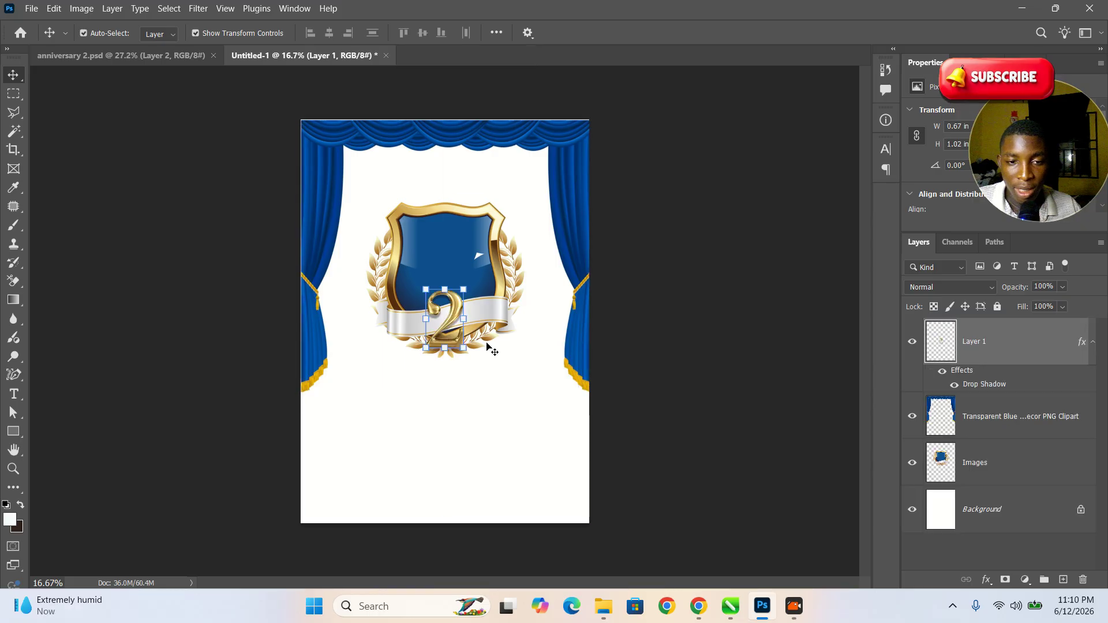
Move the gold 2 onto the blue shield above the ribbon and scale it up to about 125%.
{"action": "left_click_drag", "start_coordinate": [456, 313], "coordinate": [456, 242]}
{"action": "left_click_drag", "start_coordinate": [464, 279], "coordinate": [439, 277]}
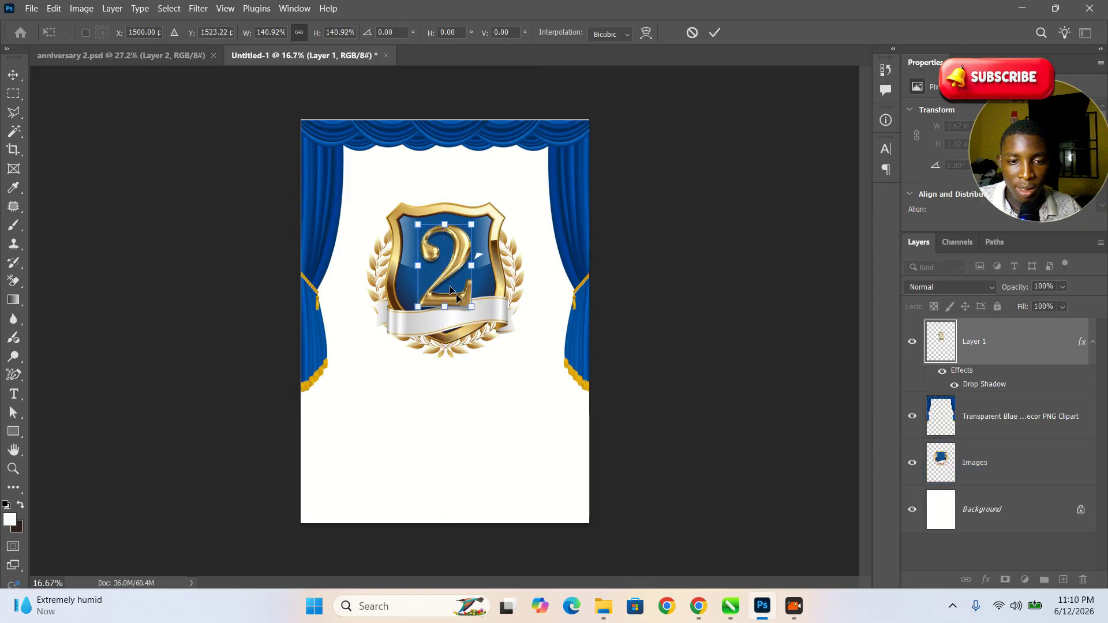
{"action": "left_click_drag", "start_coordinate": [474, 310], "coordinate": [466, 298]}
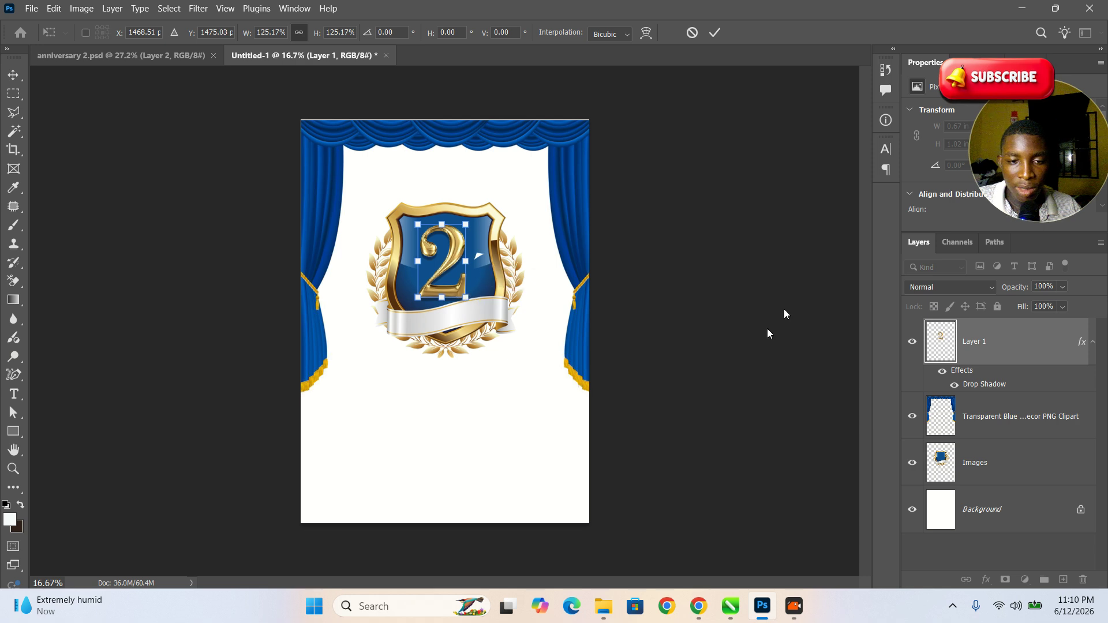
{"action": "left_click", "coordinate": [714, 33]}
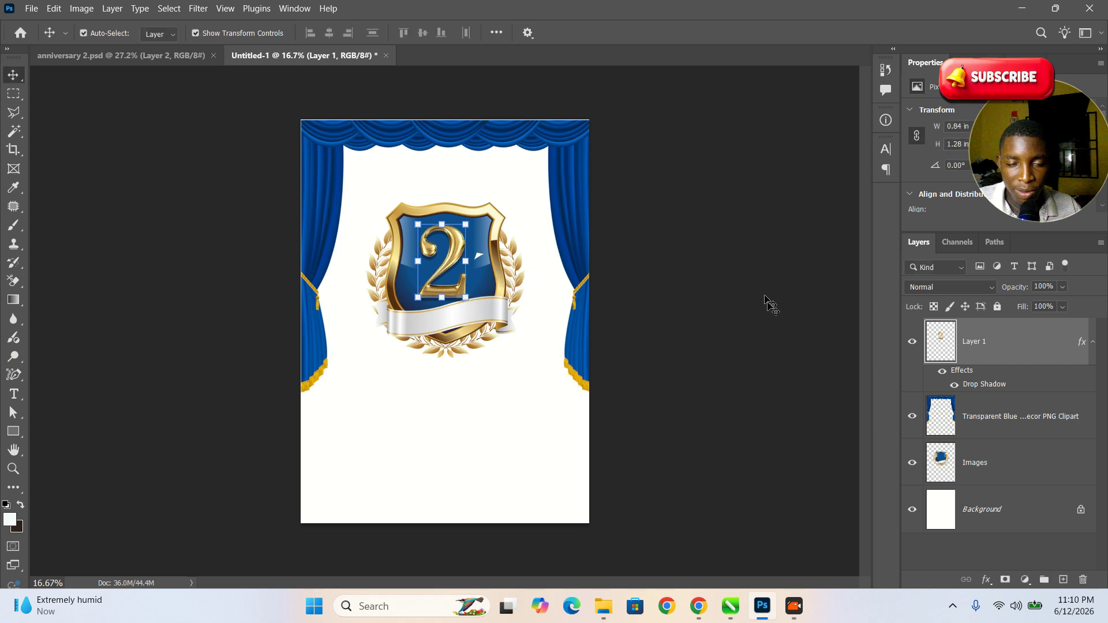
{"action": "left_click", "coordinate": [710, 314]}
Compare the empty ribbon with the curved Year Anniversary text in anniversary 2.psd and examine how that text follows its path.
{"action": "left_click", "coordinate": [474, 333]}
{"action": "scroll", "coordinate": [473, 333], "scroll_direction": "up", "scroll_amount": 5}
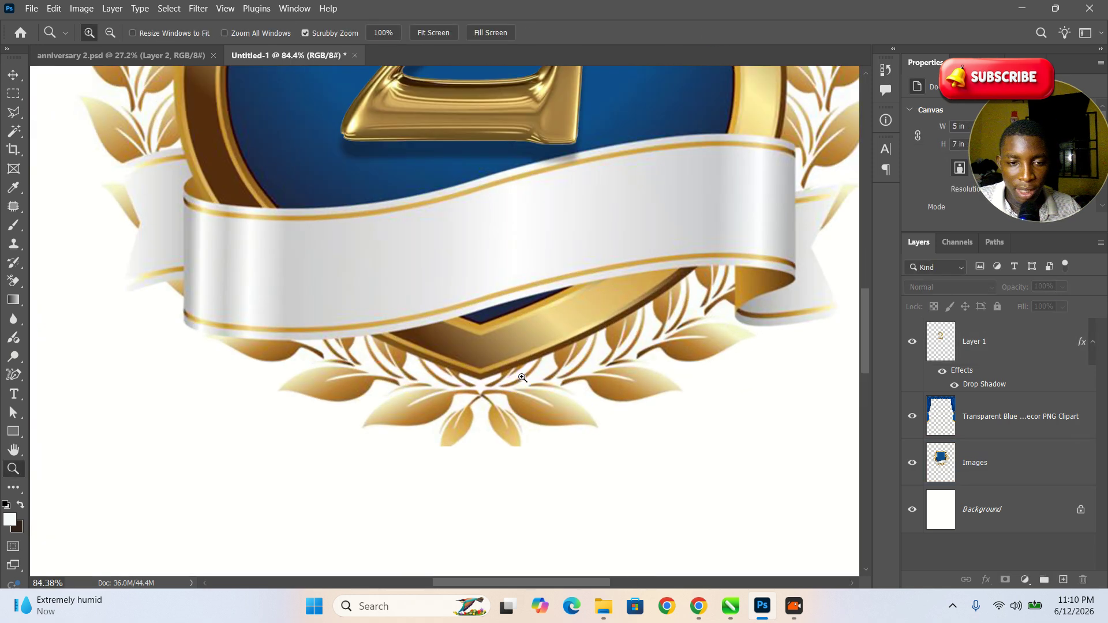
{"action": "scroll", "coordinate": [392, 329], "scroll_direction": "down", "scroll_amount": 2}
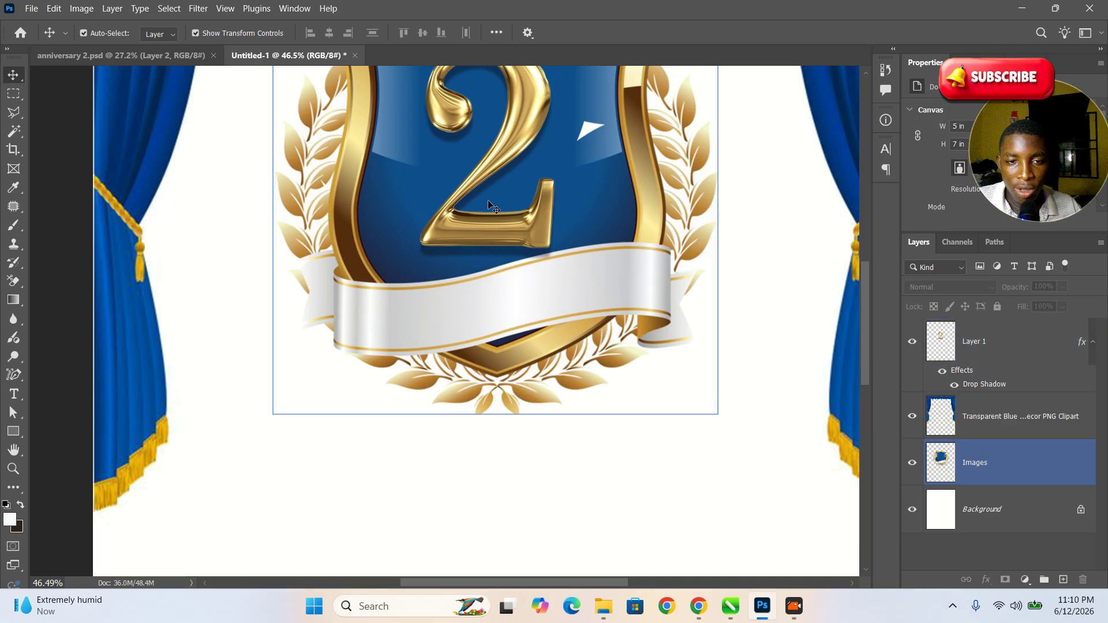
{"action": "key", "text": "alt+Tab"}
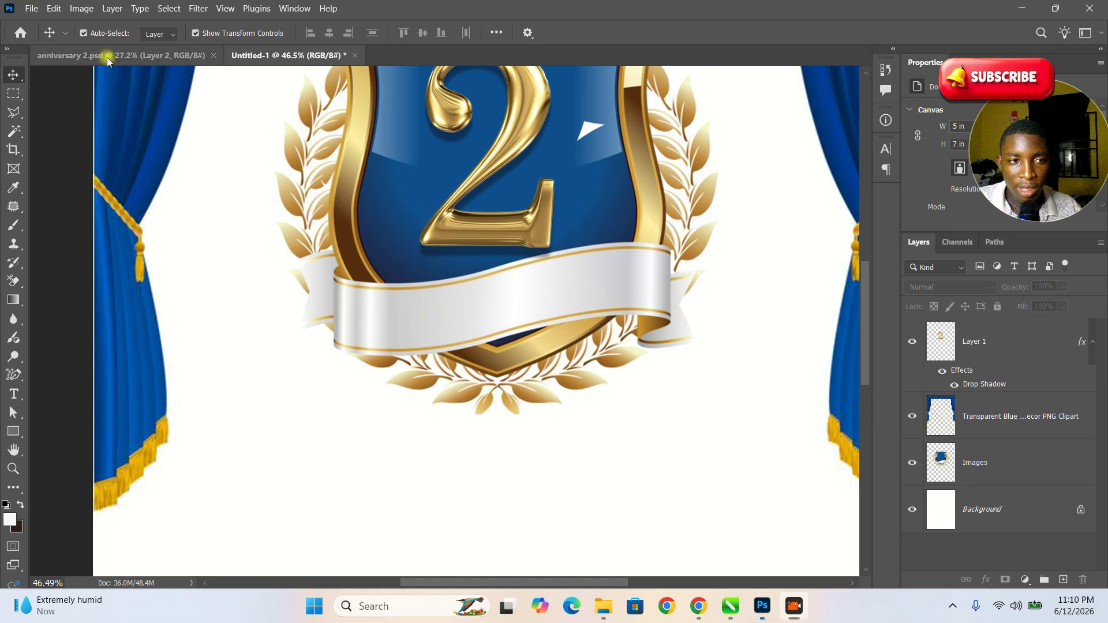
{"action": "left_click", "coordinate": [112, 58]}
{"action": "key", "text": "z"}
{"action": "left_click", "coordinate": [482, 307]}
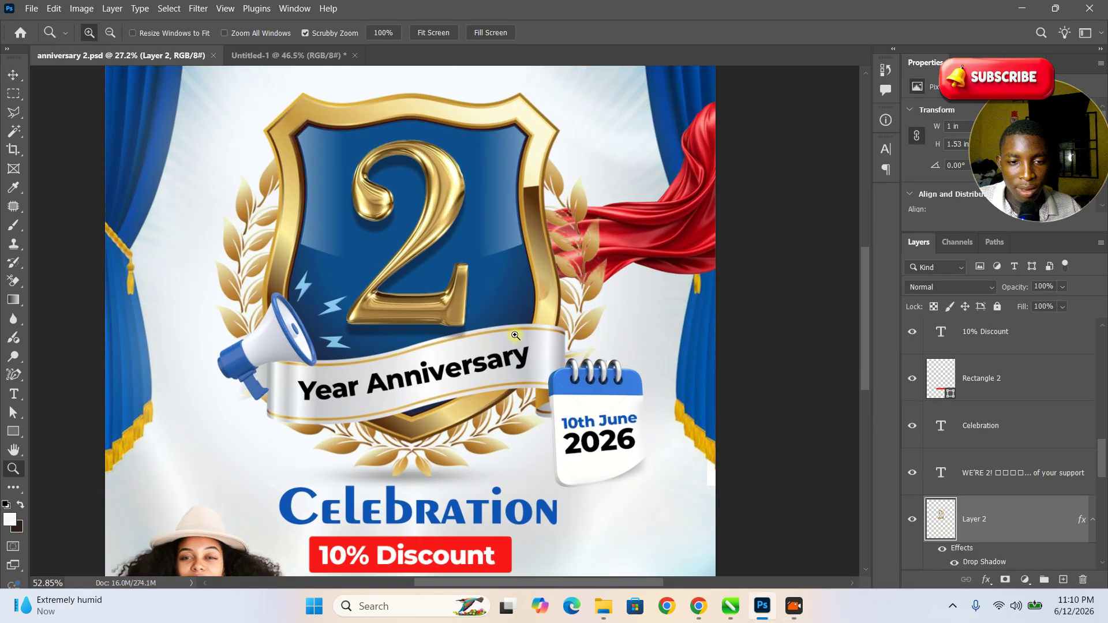
{"action": "key", "text": "v"}
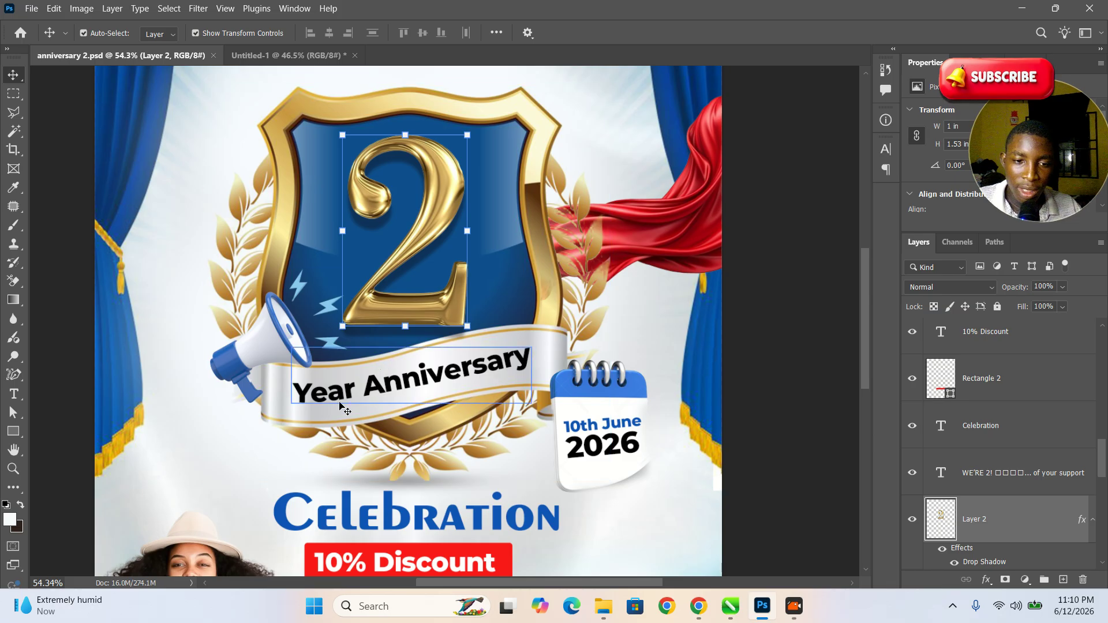
{"action": "left_click", "coordinate": [359, 397]}
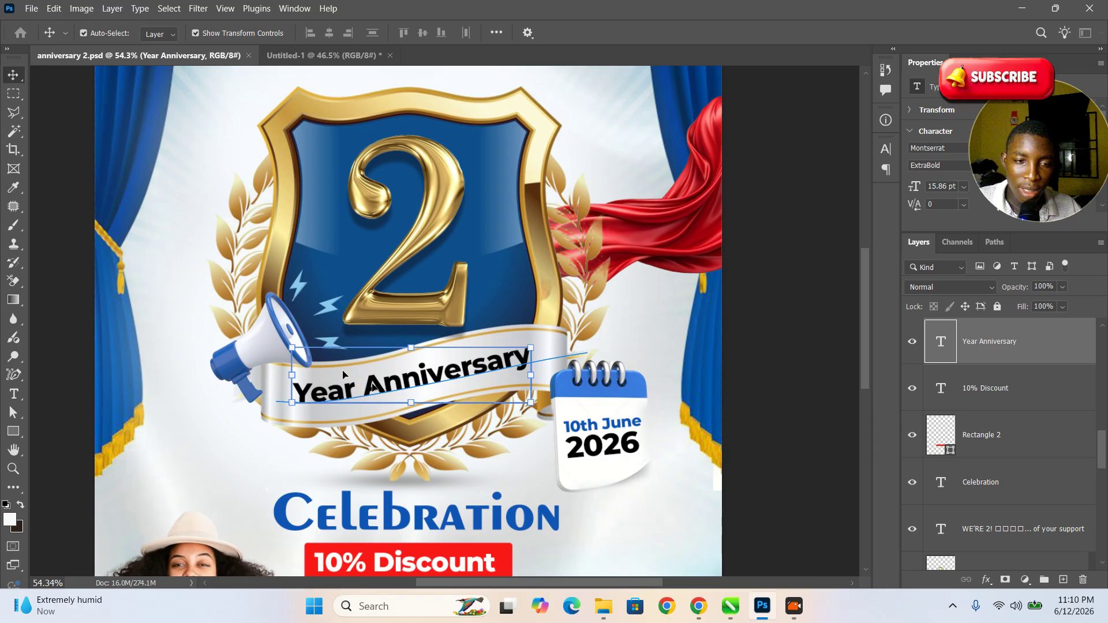
Draw a straight two-point path across the ribbon in the new document with the Pen tool in Path mode.
{"action": "left_click", "coordinate": [321, 55]}
{"action": "left_click", "coordinate": [263, 511]}
{"action": "key", "text": "z"}
{"action": "left_click_drag", "start_coordinate": [424, 373], "coordinate": [432, 396]}
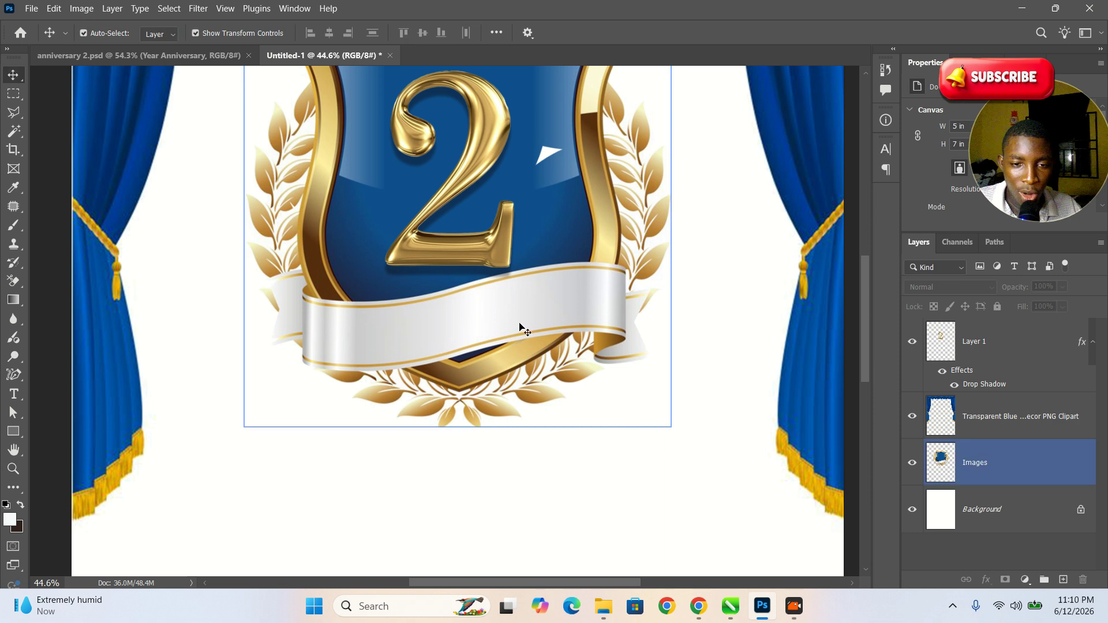
{"action": "left_click", "coordinate": [21, 374]}
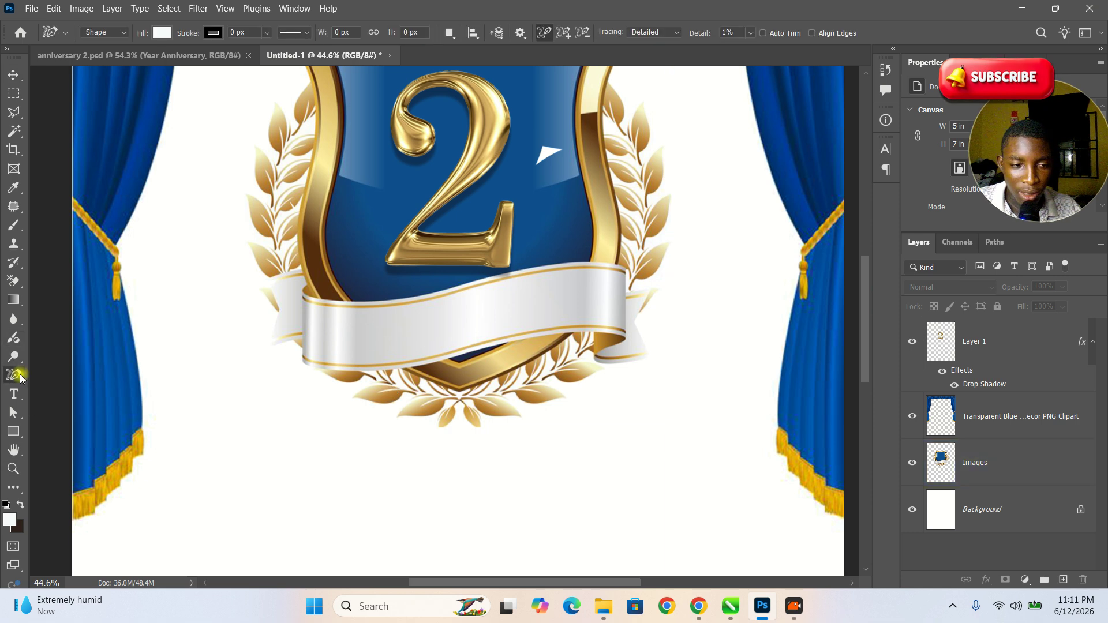
{"action": "left_click", "coordinate": [97, 32]}
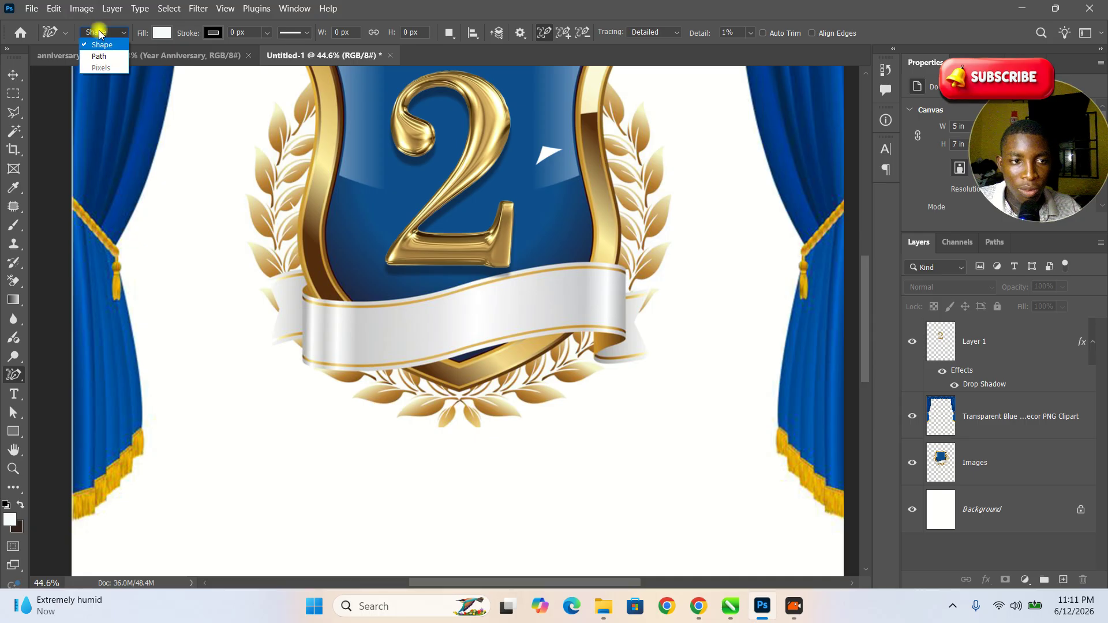
{"action": "left_click", "coordinate": [100, 57]}
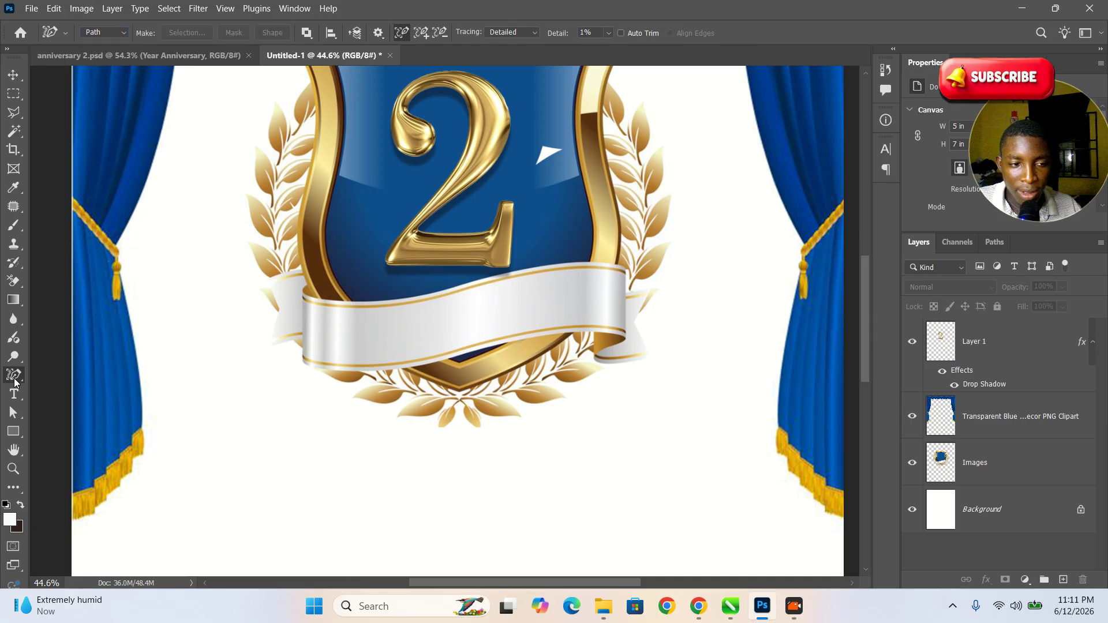
{"action": "right_click", "coordinate": [14, 382]}
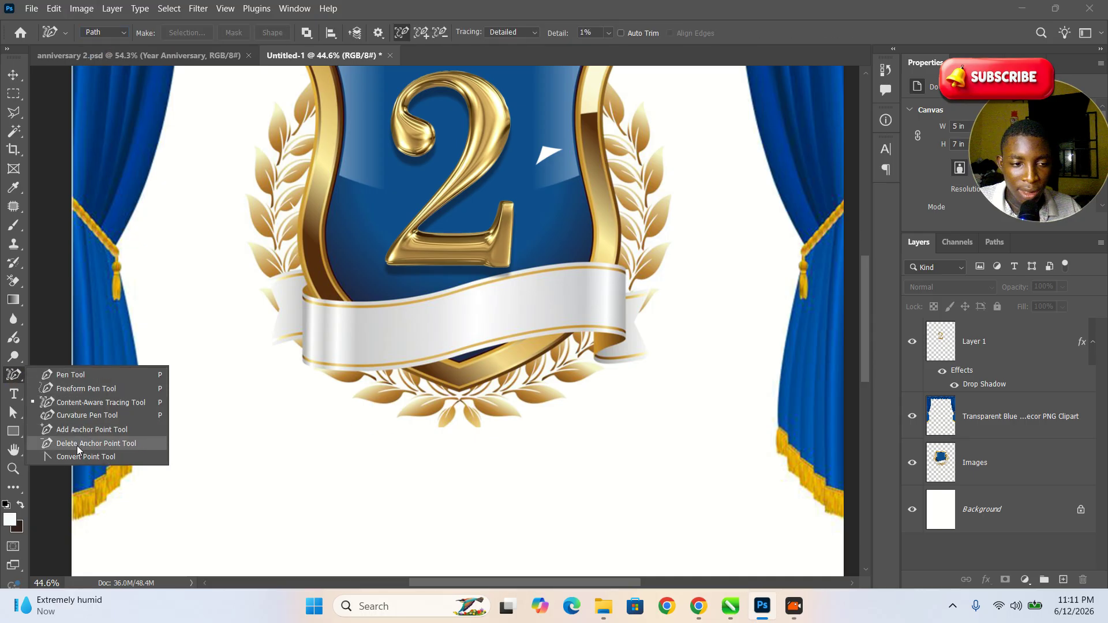
{"action": "left_click", "coordinate": [64, 374]}
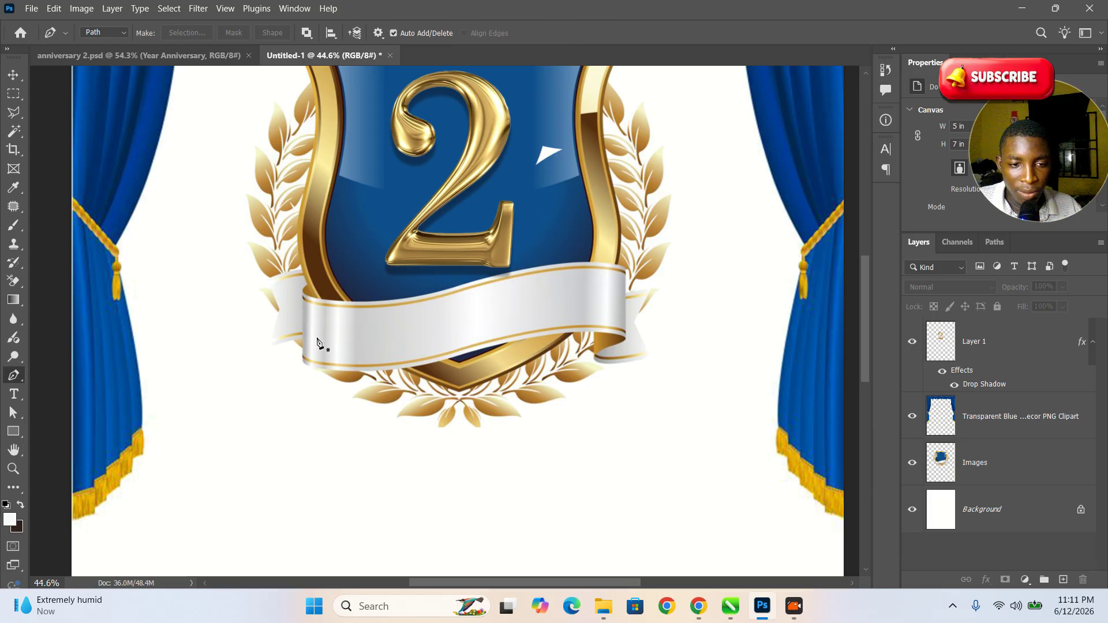
{"action": "left_click", "coordinate": [317, 341]}
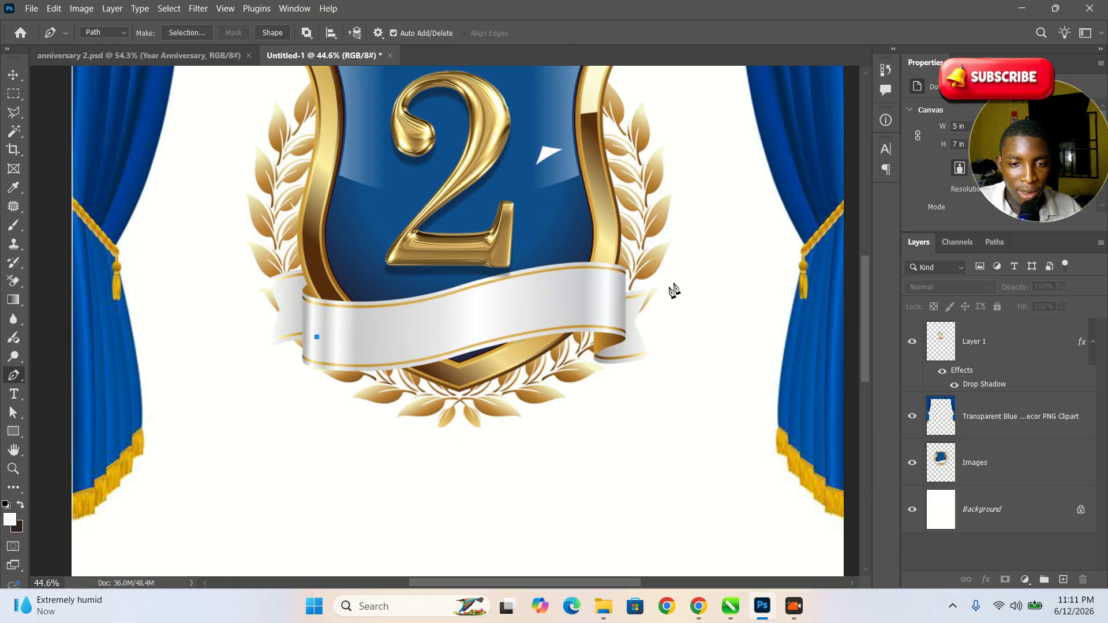
{"action": "left_click", "coordinate": [621, 301]}
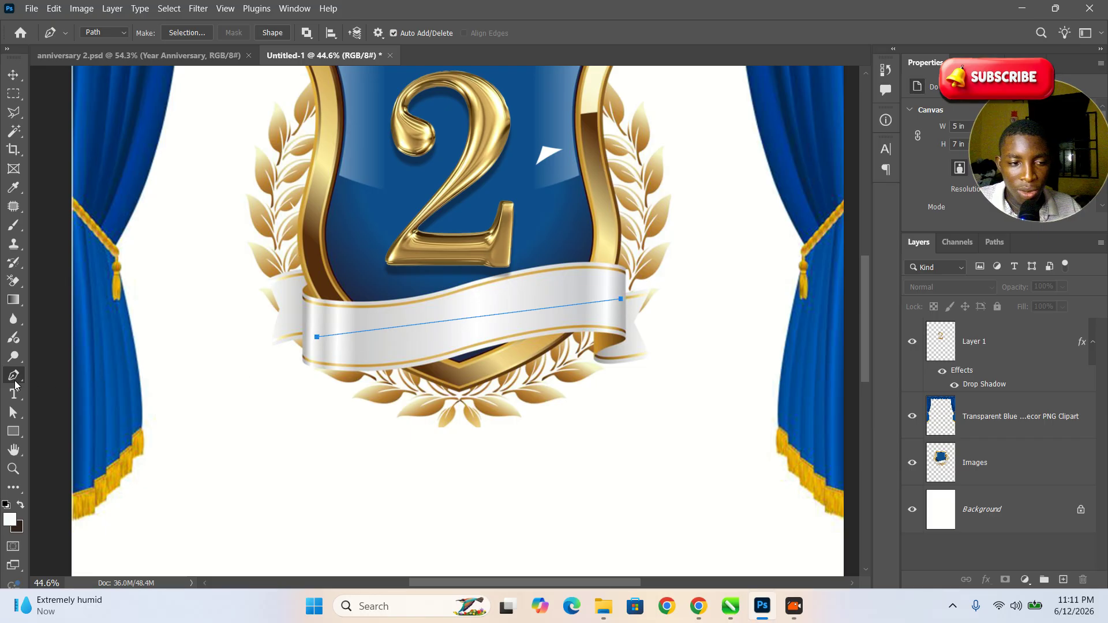
Bend the path into an S-curve matching the ribbon by adding and adjusting two inner points with the Curvature Pen tool.
{"action": "right_click", "coordinate": [15, 382]}
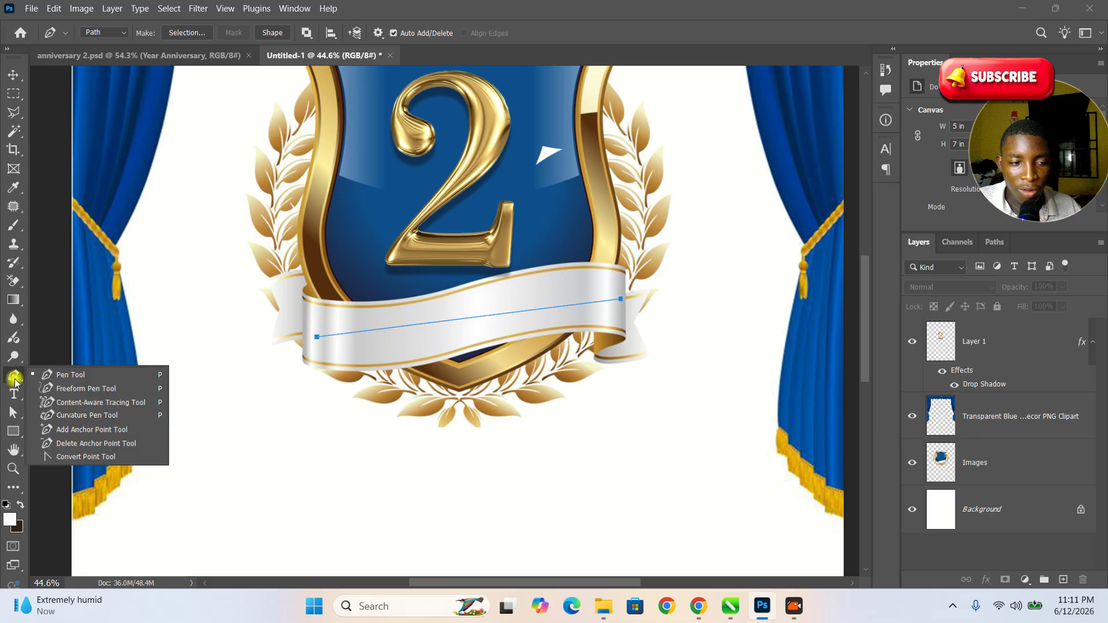
{"action": "left_click", "coordinate": [110, 418]}
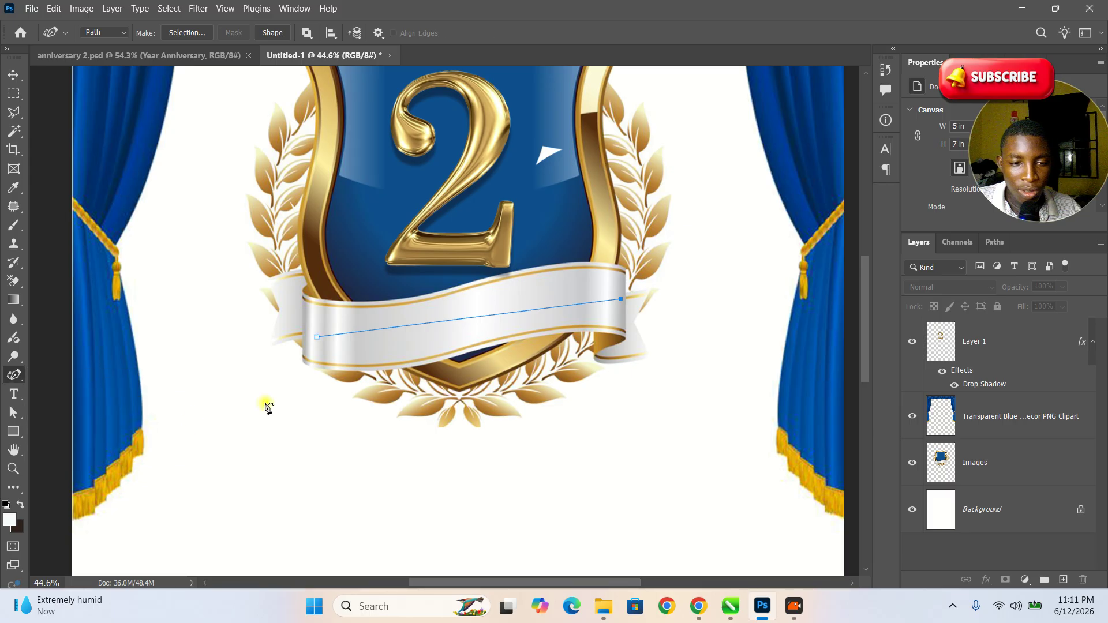
{"action": "left_click_drag", "start_coordinate": [418, 329], "coordinate": [416, 343]}
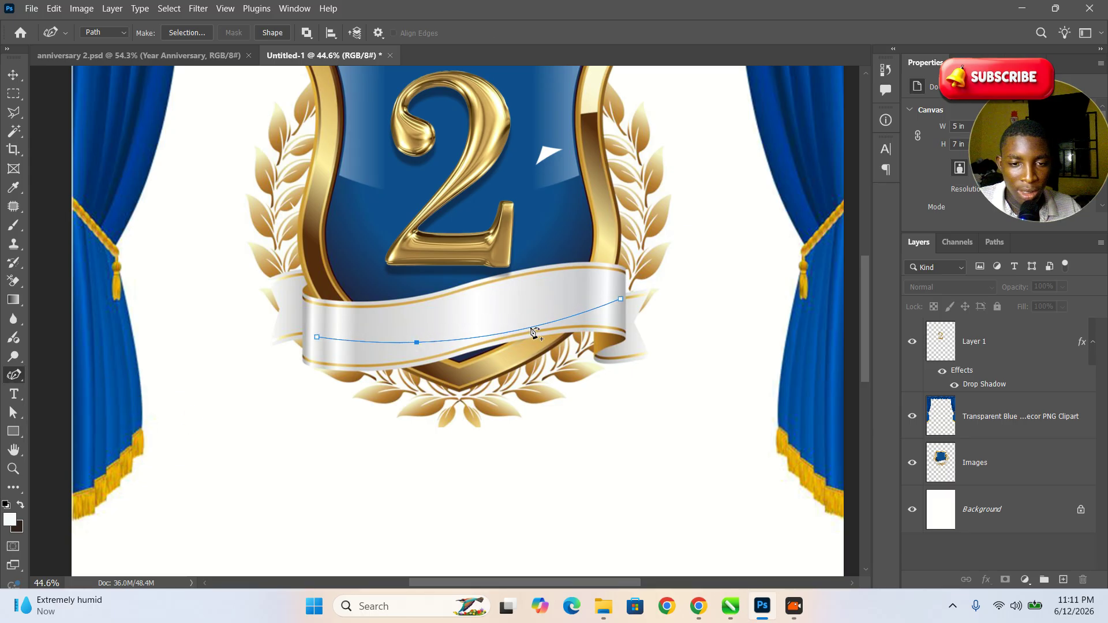
{"action": "left_click_drag", "start_coordinate": [533, 333], "coordinate": [527, 308]}
{"action": "left_click_drag", "start_coordinate": [417, 343], "coordinate": [415, 337]}
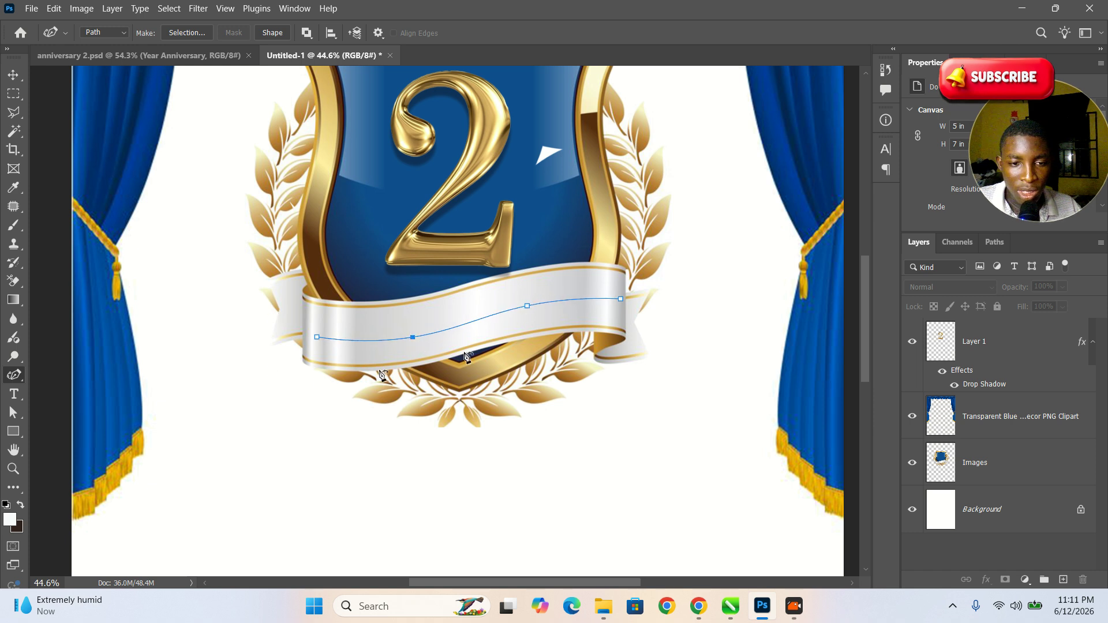
Try deleting the inner anchor point on the right half of the ribbon path and undo the deletion.
{"action": "right_click", "coordinate": [526, 305]}
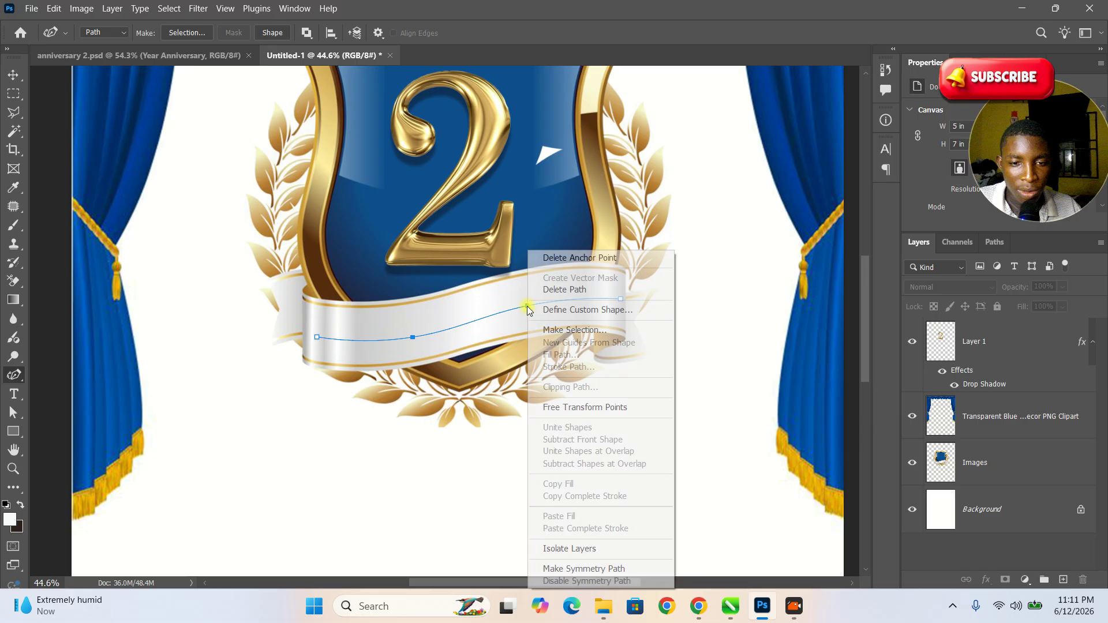
{"action": "left_click", "coordinate": [563, 257]}
{"action": "key", "text": "ctrl+z"}
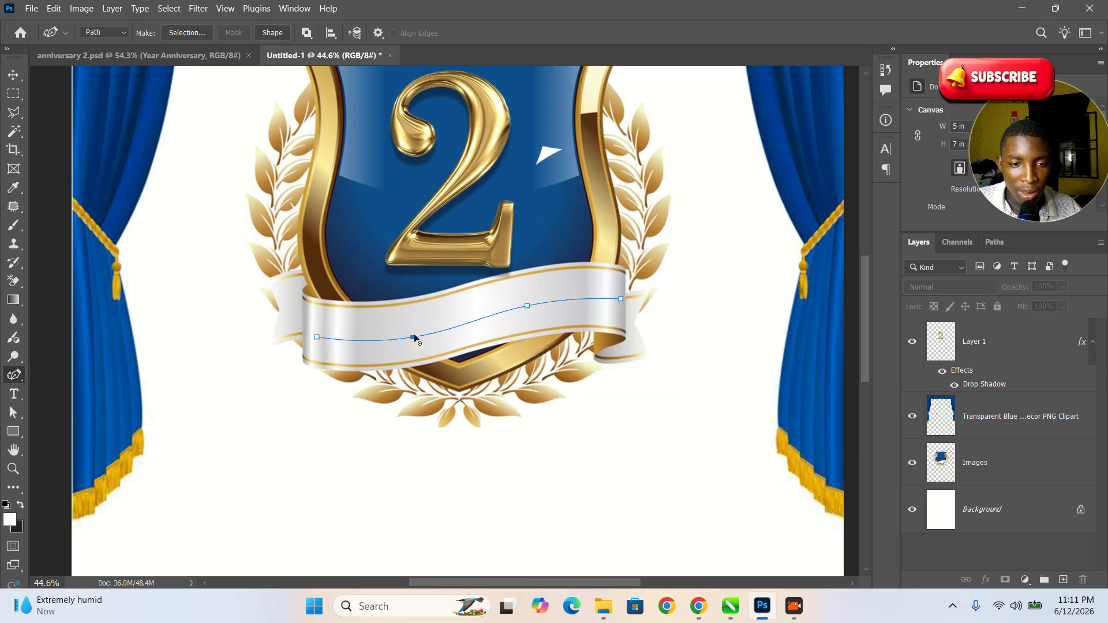
{"action": "left_click", "coordinate": [13, 75]}
{"action": "left_click", "coordinate": [424, 395]}
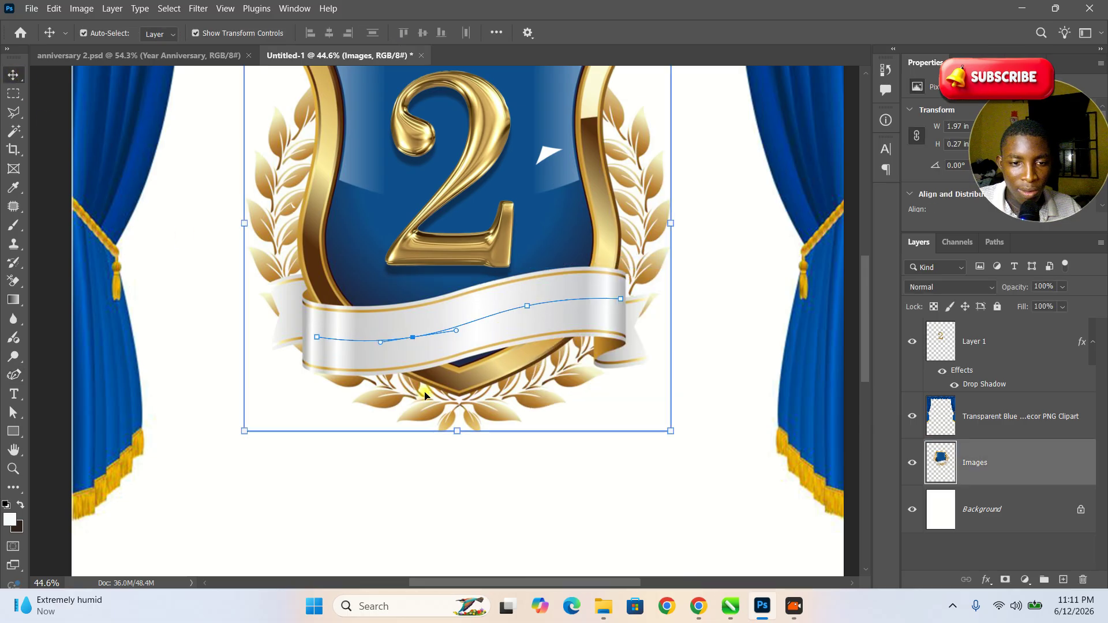
{"action": "left_click_drag", "start_coordinate": [423, 363], "coordinate": [434, 346]}
{"action": "left_click", "coordinate": [510, 312]}
{"action": "left_click", "coordinate": [530, 305]}
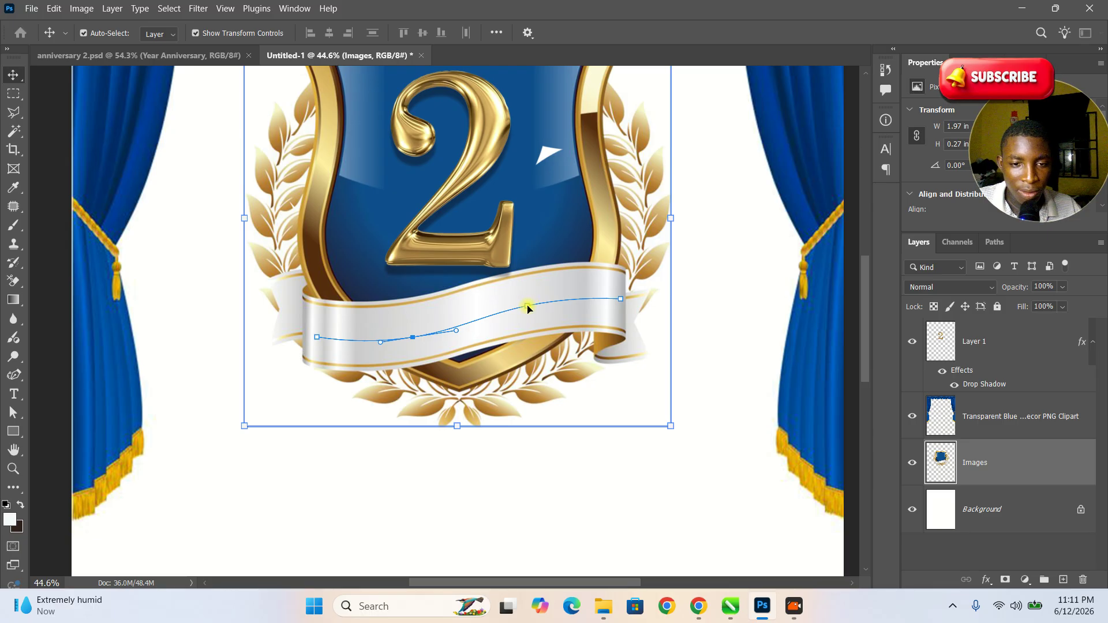
{"action": "right_click", "coordinate": [527, 309]}
{"action": "key", "text": "Escape"}
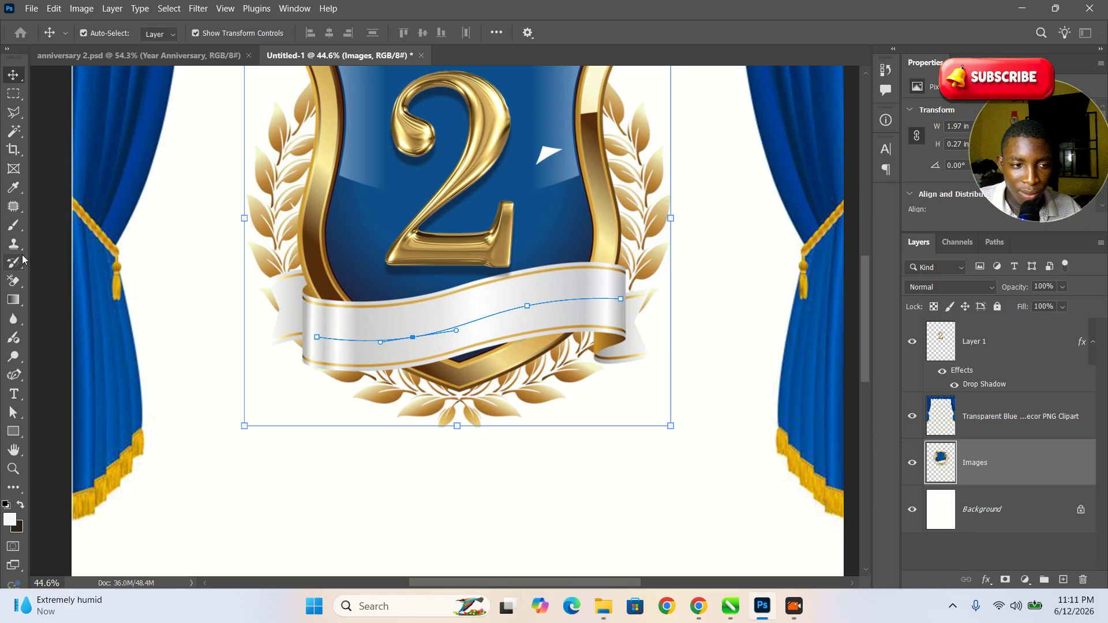
Try placing a text object in the blank area below the badge, and undo it.
{"action": "left_click", "coordinate": [14, 393]}
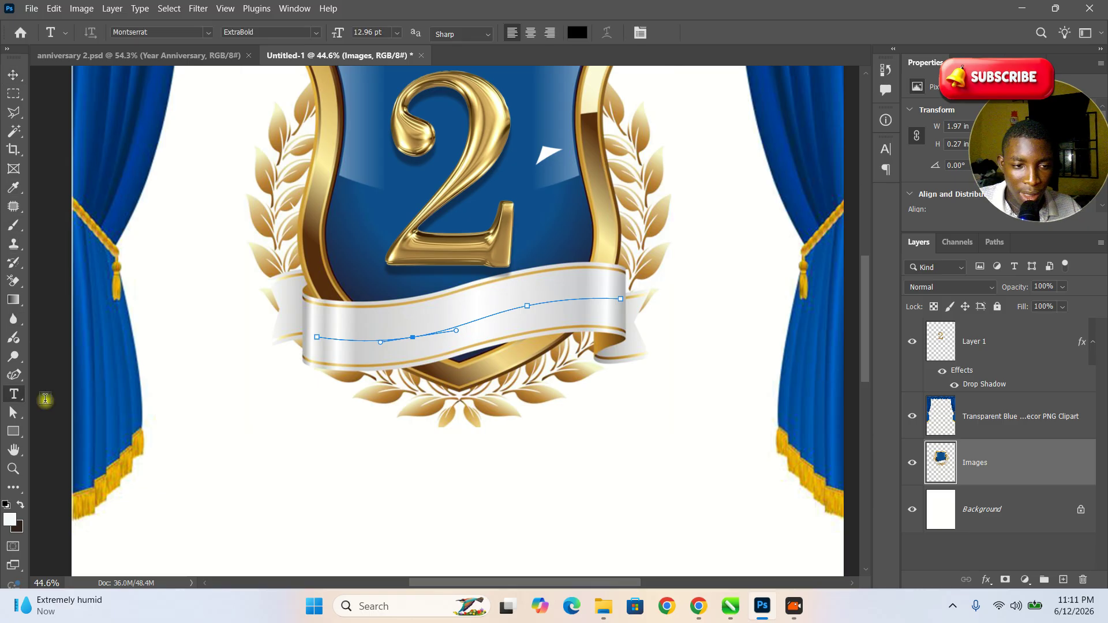
{"action": "left_click", "coordinate": [384, 466]}
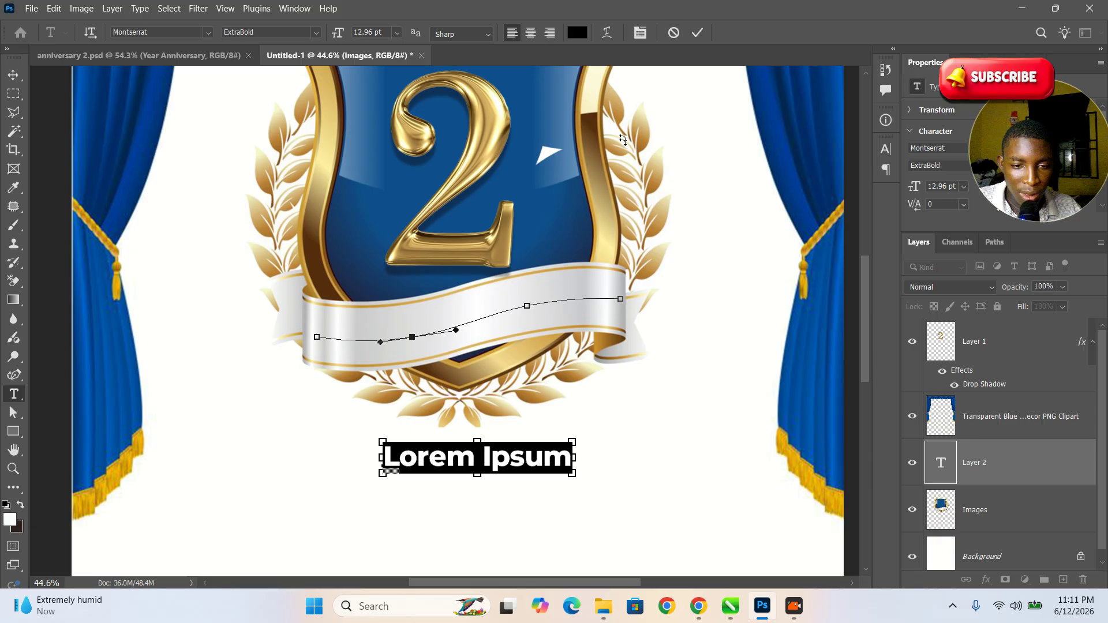
{"action": "left_click", "coordinate": [720, 362]}
{"action": "key", "text": "ctrl+z"}
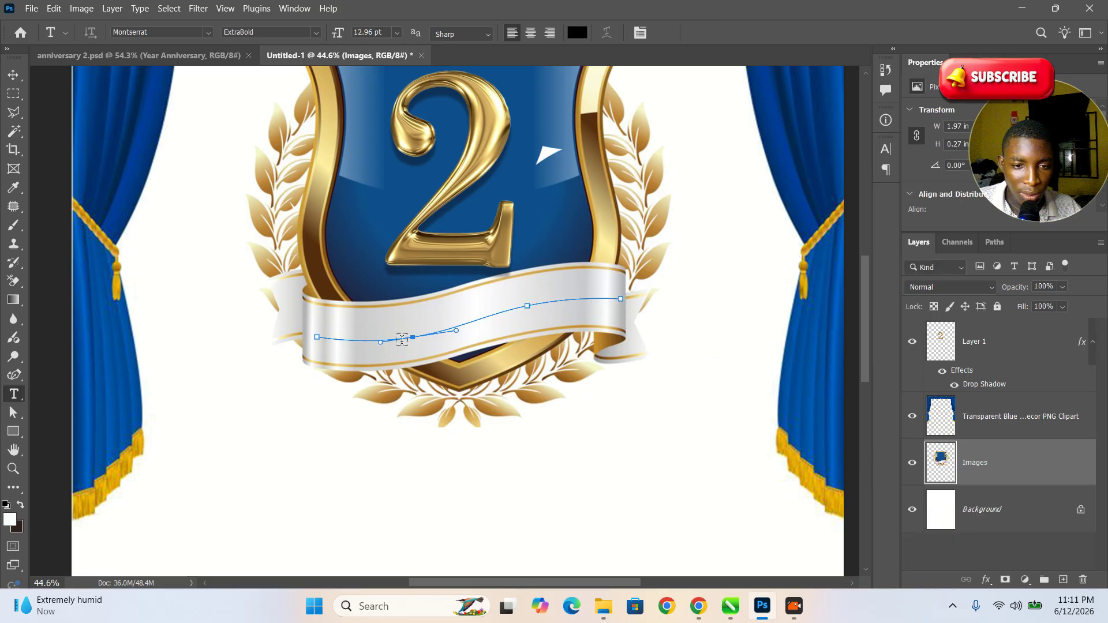
Start text on the curved ribbon path with the Type tool and enter "year anniversary".
{"action": "left_click", "coordinate": [355, 341]}
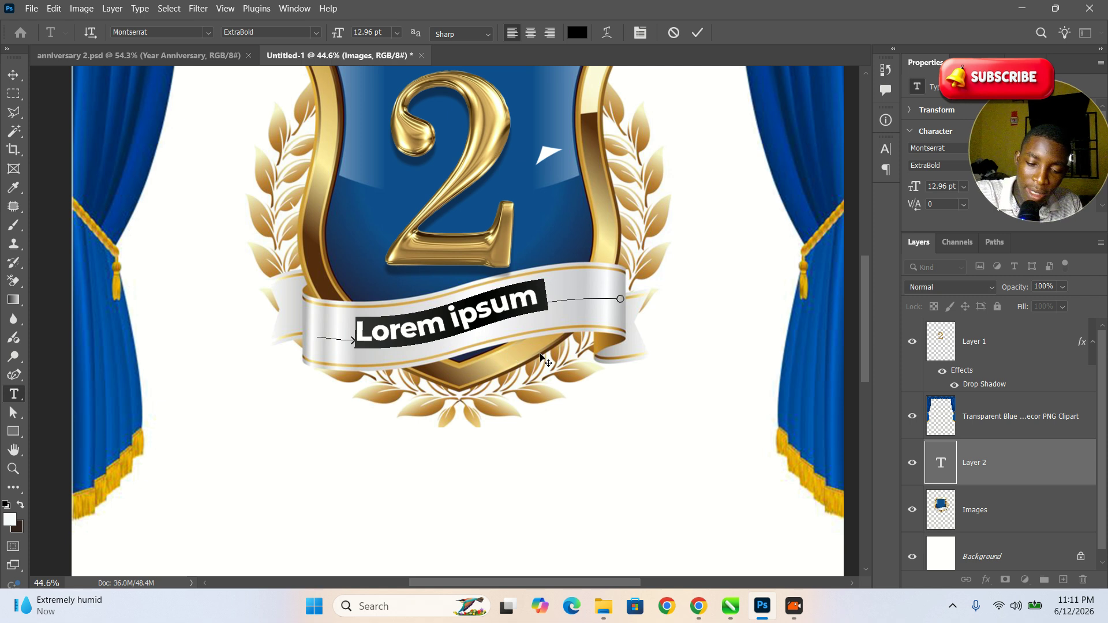
{"action": "type", "text": "yea"}
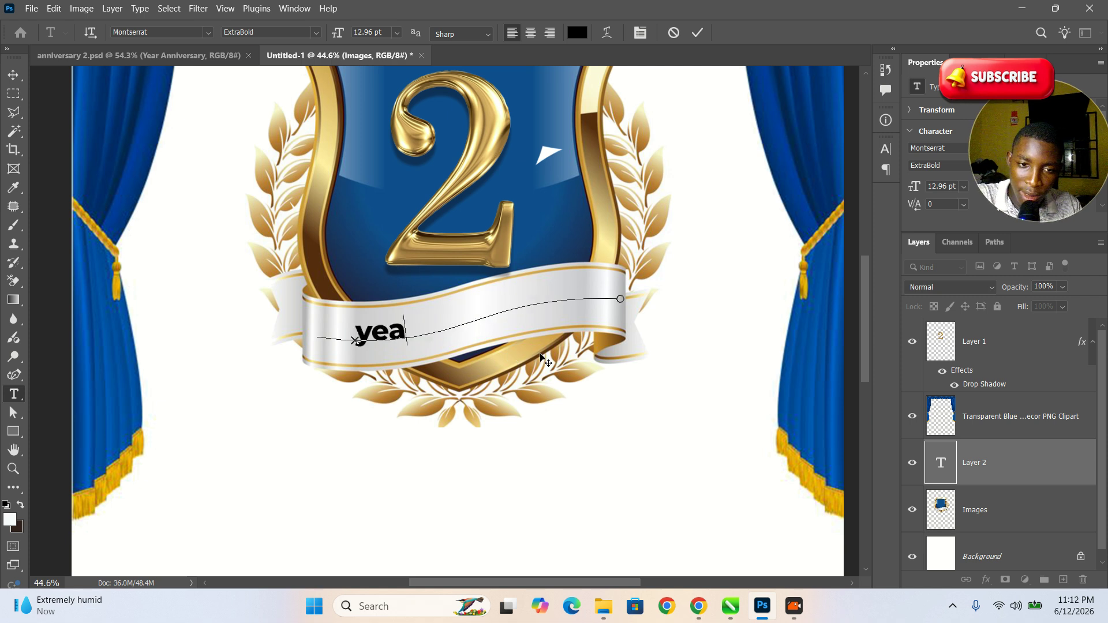
{"action": "type", "text": "r a"}
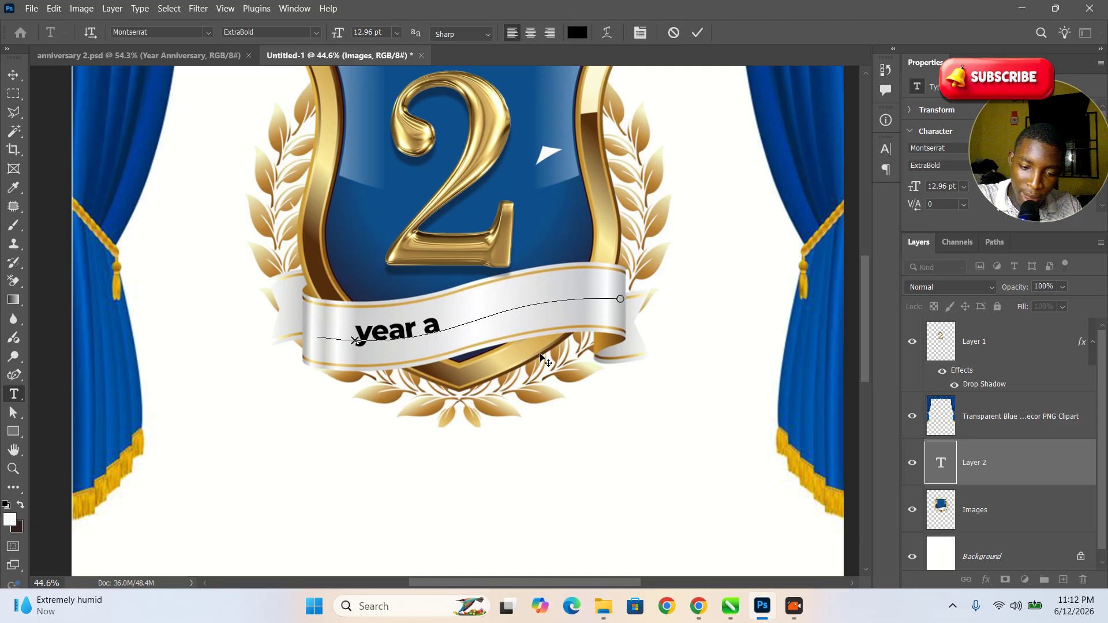
{"action": "type", "text": "nniversaryer"}
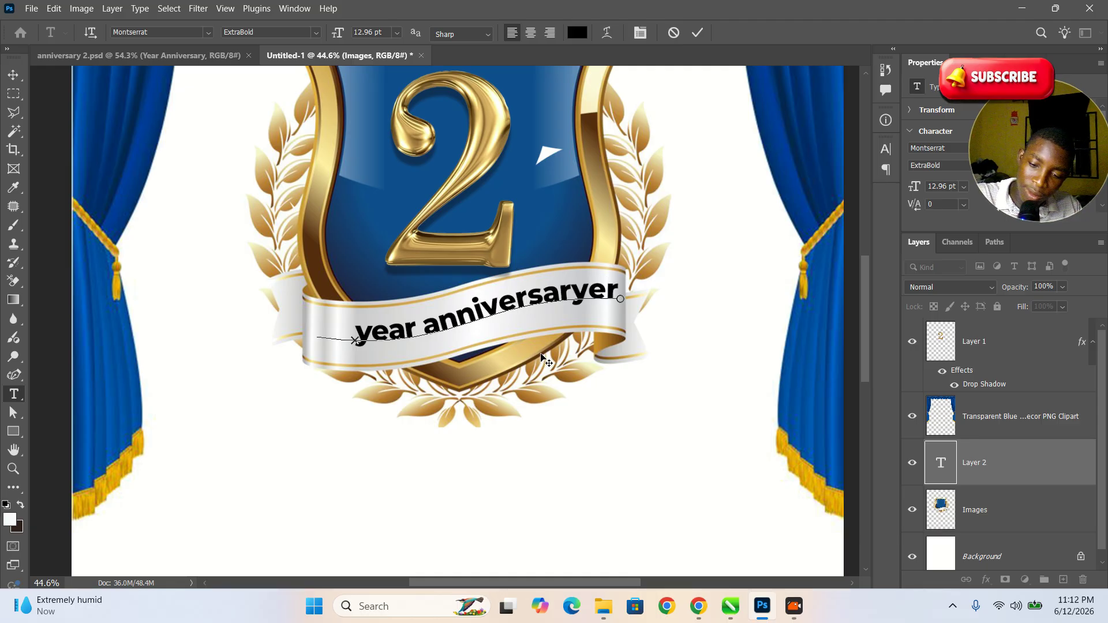
{"action": "key", "text": "BackSpace"}
{"action": "key", "text": "BackSpace"}
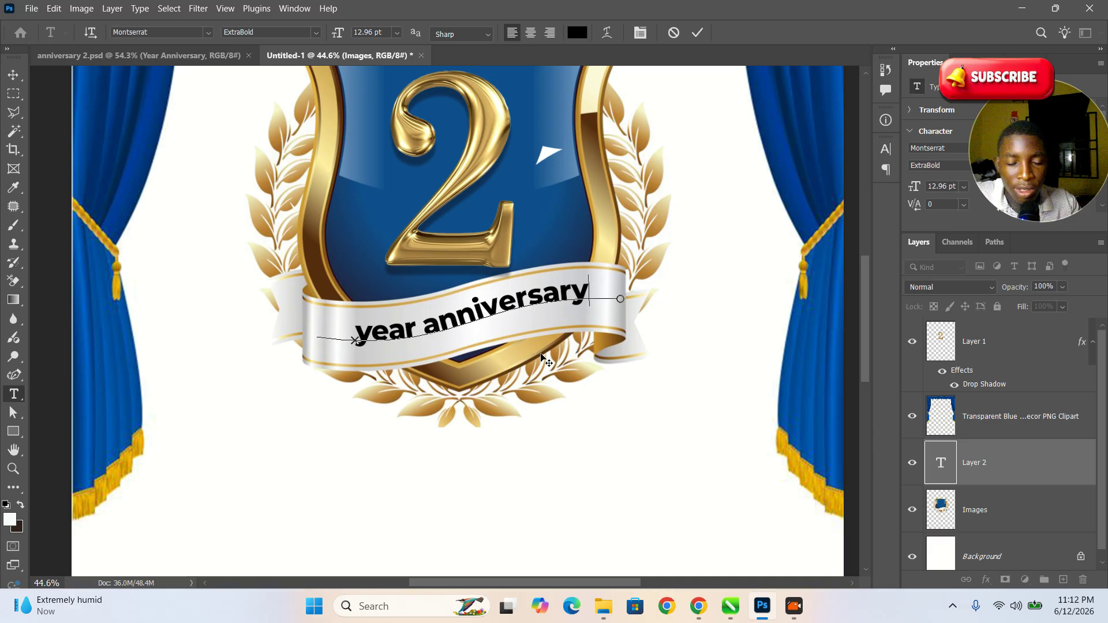
Capitalise both words of the ribbon text to read "Year Anniversary" and commit the text.
{"action": "key", "text": "ctrl+a"}
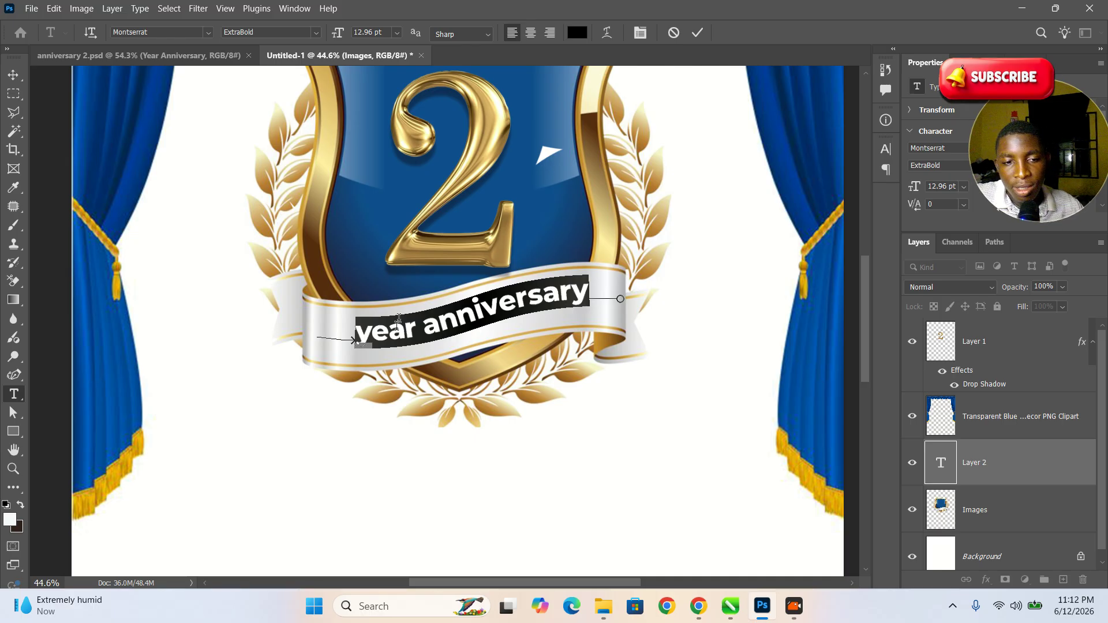
{"action": "left_click", "coordinate": [372, 333]}
{"action": "key", "text": "BackSpace"}
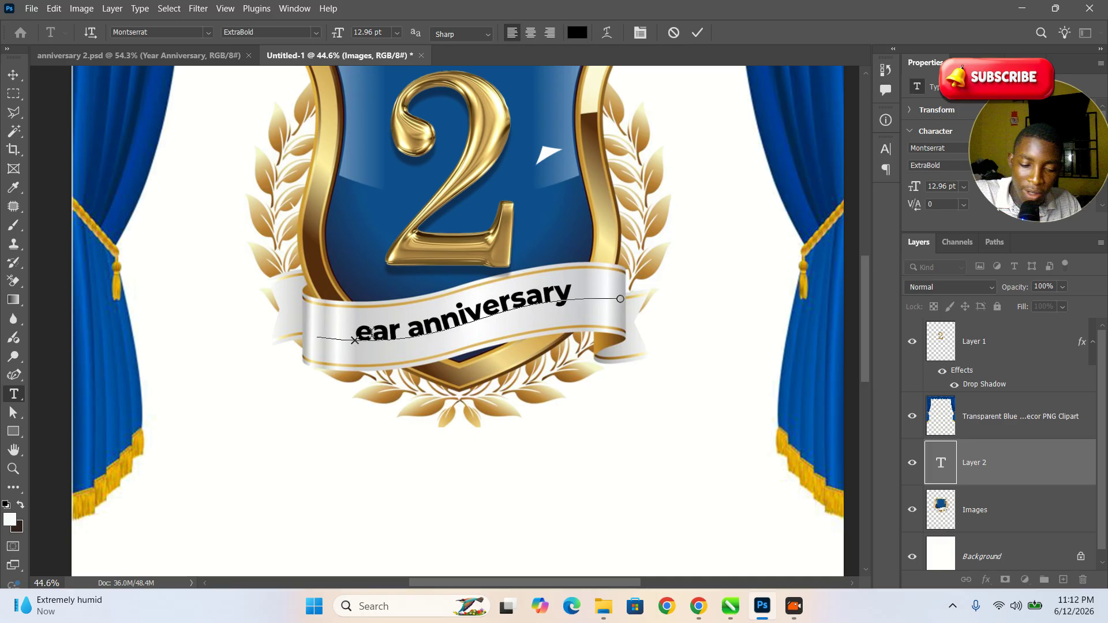
{"action": "type", "text": "Y"}
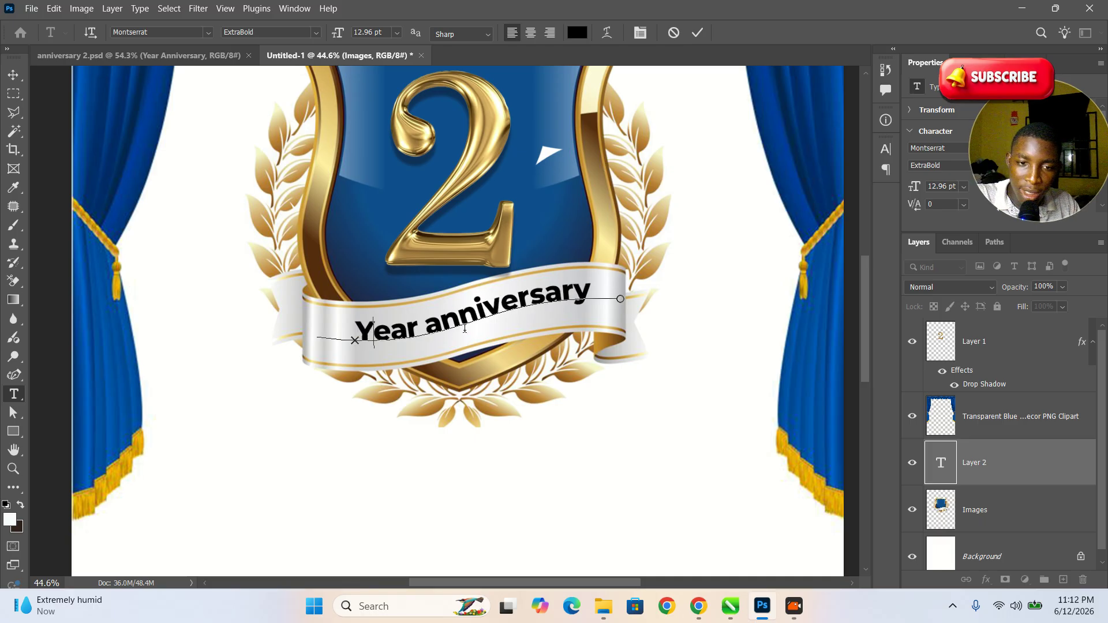
{"action": "left_click", "coordinate": [443, 327]}
{"action": "key", "text": "BackSpace"}
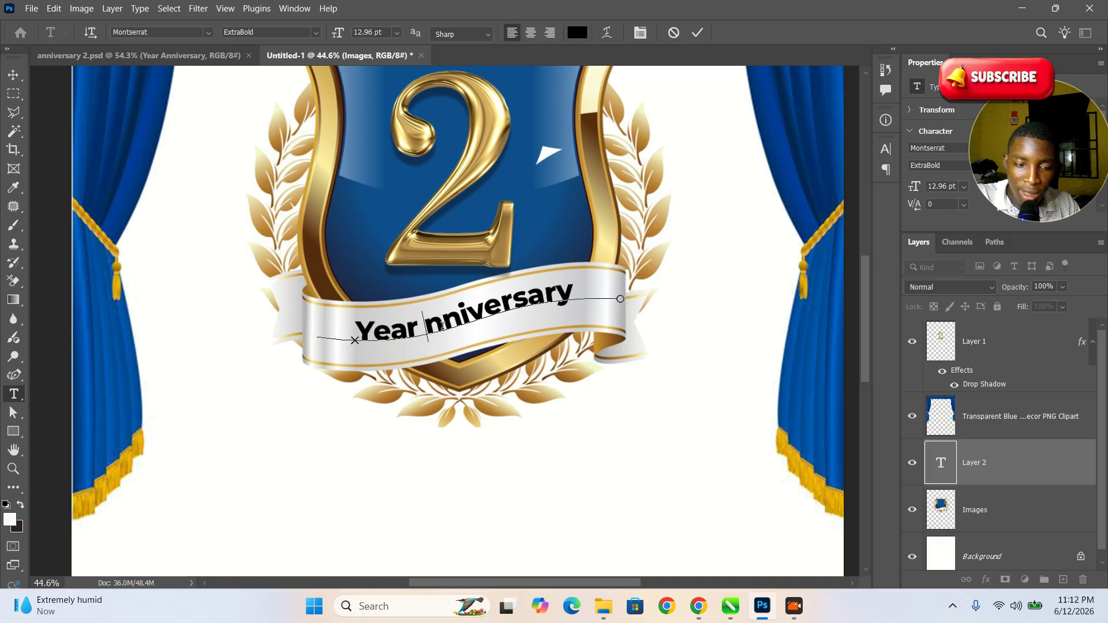
{"action": "type", "text": "A"}
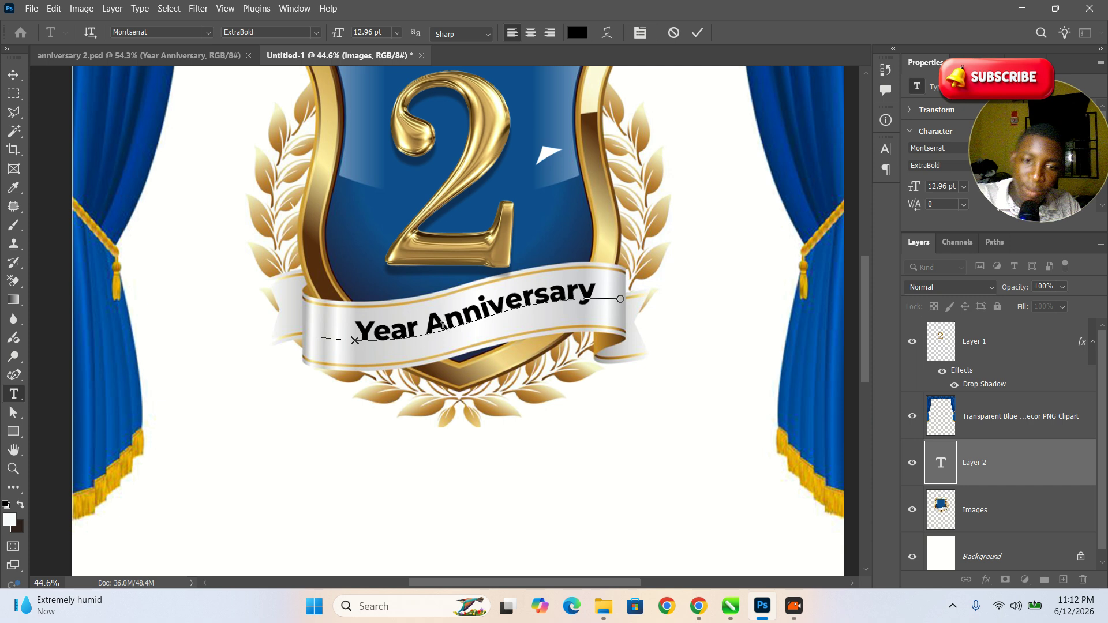
{"action": "left_click", "coordinate": [13, 75]}
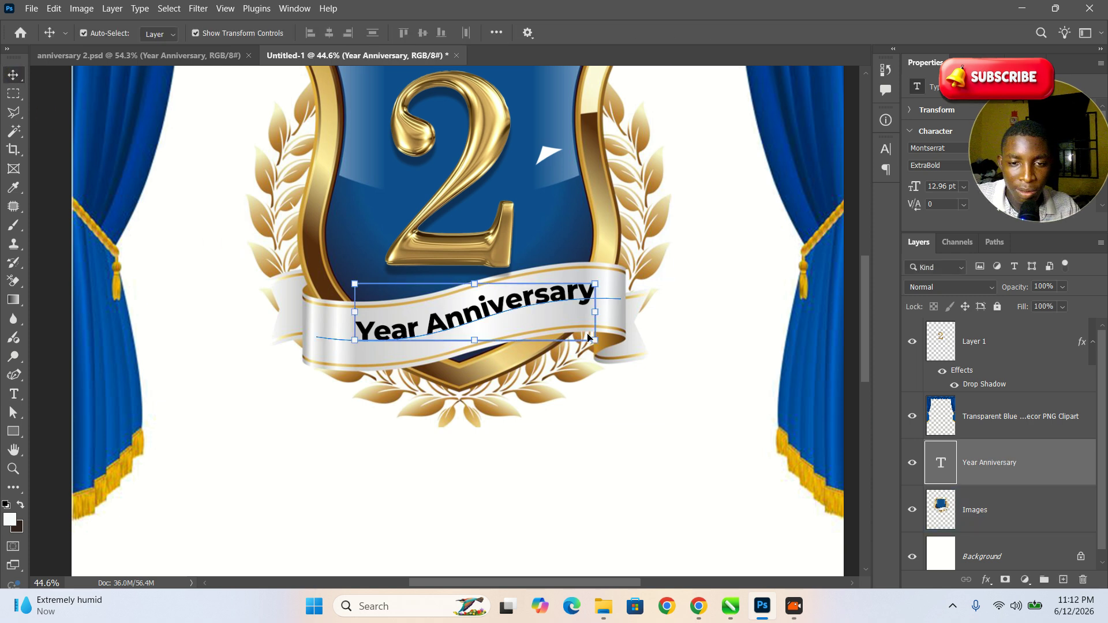
Position the Year Anniversary text centrally on the white ribbon of the badge.
{"action": "left_click_drag", "start_coordinate": [535, 306], "coordinate": [559, 364]}
{"action": "left_click", "coordinate": [747, 376]}
{"action": "key", "text": "z"}
{"action": "key", "text": "v"}
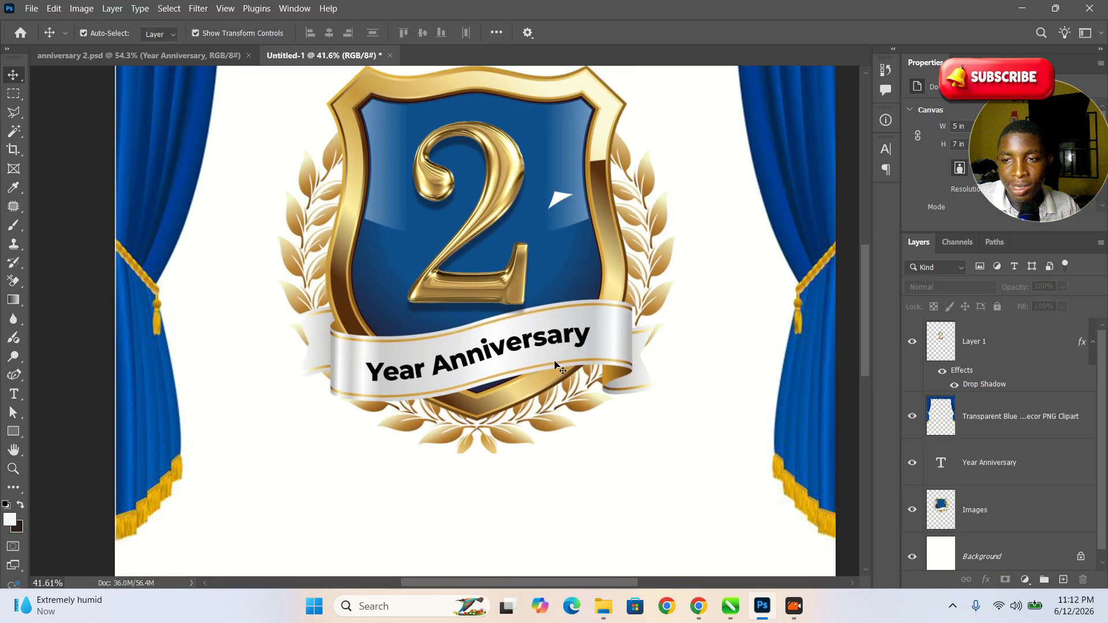
{"action": "left_click", "coordinate": [556, 365]}
{"action": "left_click", "coordinate": [733, 360]}
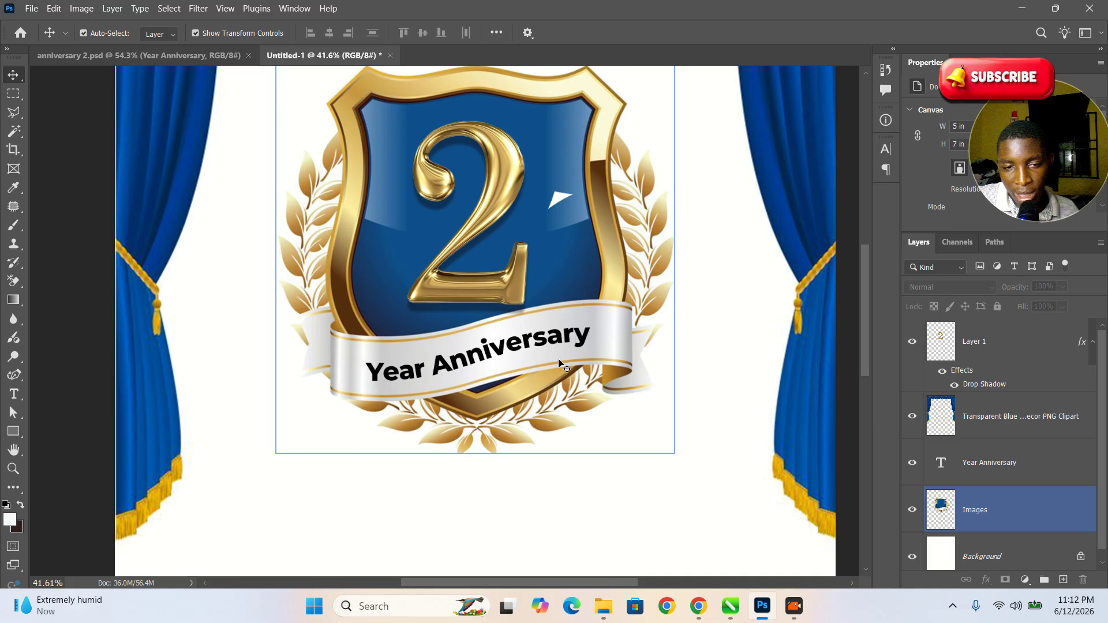
Copy the image of the woman leaning on the clothes rack from anniversary 2.psd into Untitled-1.
{"action": "left_click", "coordinate": [173, 54]}
{"action": "key", "text": "z"}
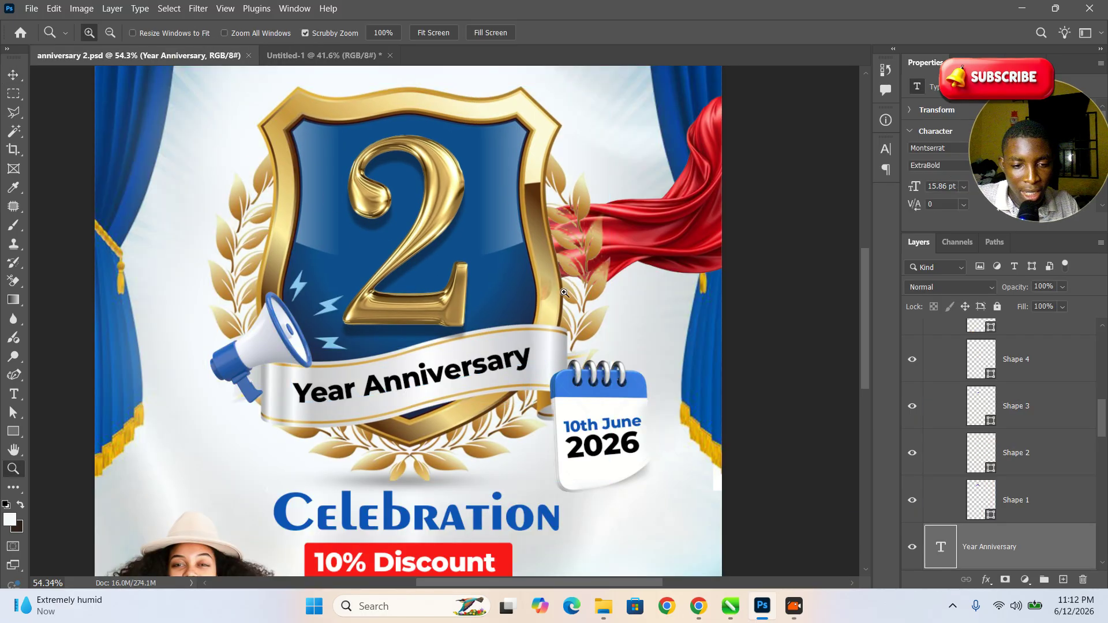
{"action": "left_click_drag", "start_coordinate": [565, 287], "coordinate": [487, 359]}
{"action": "left_click_drag", "start_coordinate": [437, 470], "coordinate": [479, 487]}
{"action": "left_click_drag", "start_coordinate": [431, 307], "coordinate": [468, 344]}
{"action": "left_click_drag", "start_coordinate": [421, 276], "coordinate": [382, 258]}
{"action": "key", "text": "ctrl+space"}
{"action": "left_click_drag", "start_coordinate": [451, 310], "coordinate": [411, 323]}
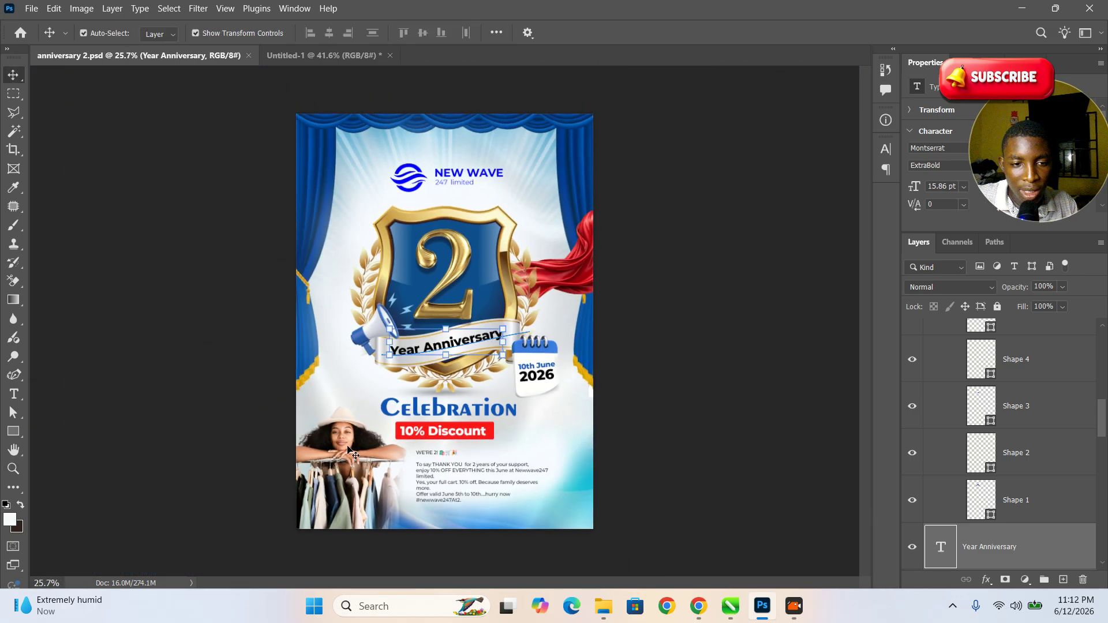
{"action": "left_click", "coordinate": [341, 460], "text": "ctrl"}
{"action": "left_click", "coordinate": [404, 55]}
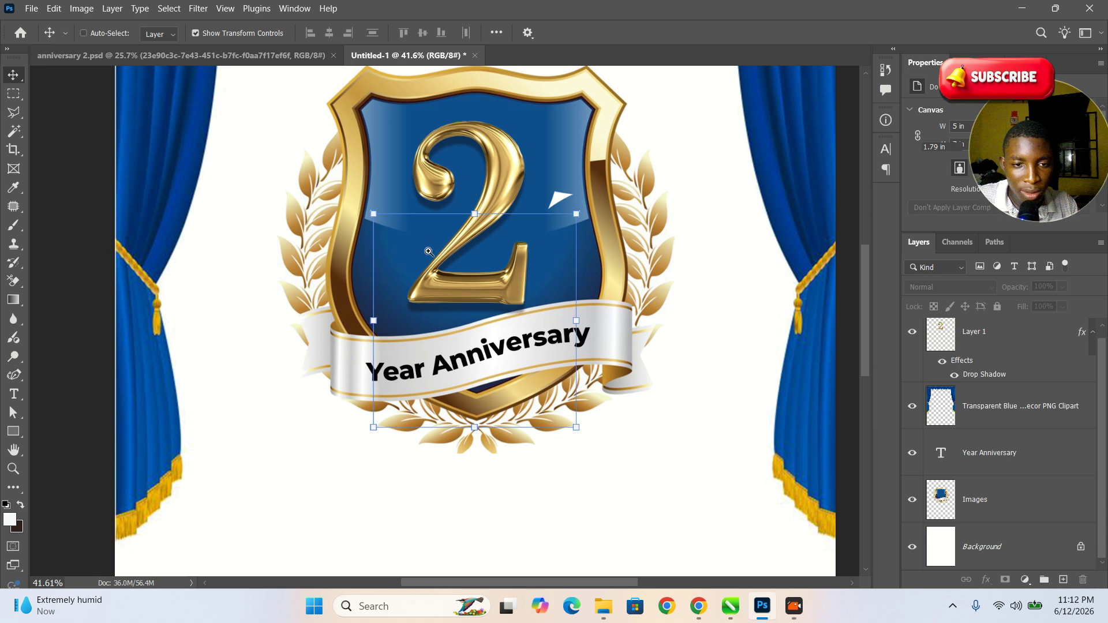
Place the woman's image in the flyer's lower-left corner and scale it up to about 119%.
{"action": "key", "text": "z"}
{"action": "left_click_drag", "start_coordinate": [492, 263], "coordinate": [430, 253]}
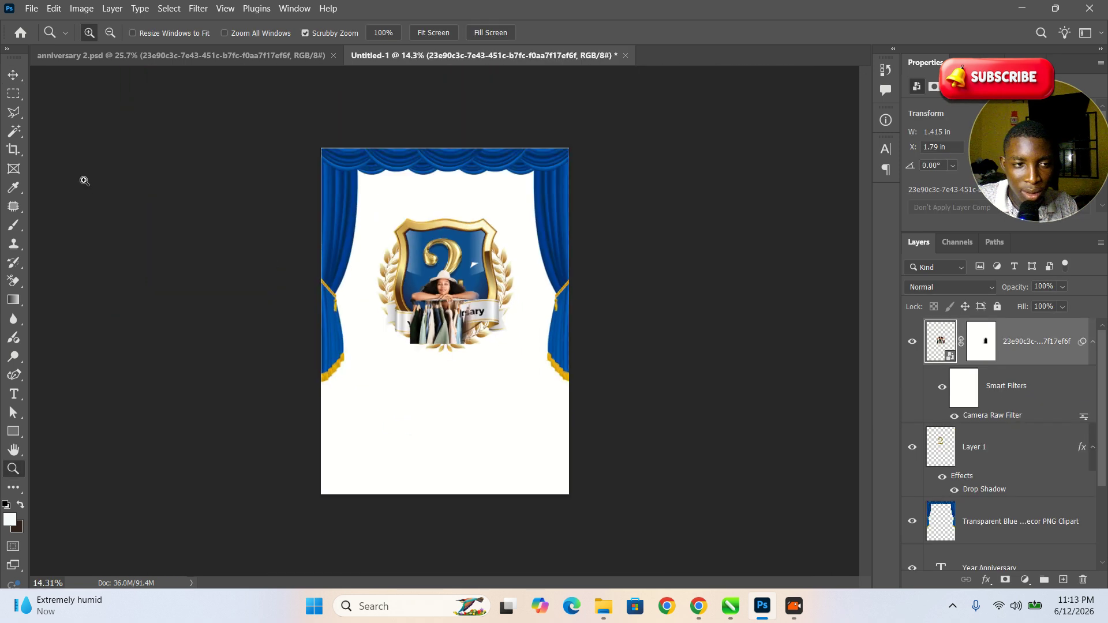
{"action": "left_click", "coordinate": [13, 74]}
{"action": "left_click_drag", "start_coordinate": [441, 337], "coordinate": [353, 487]}
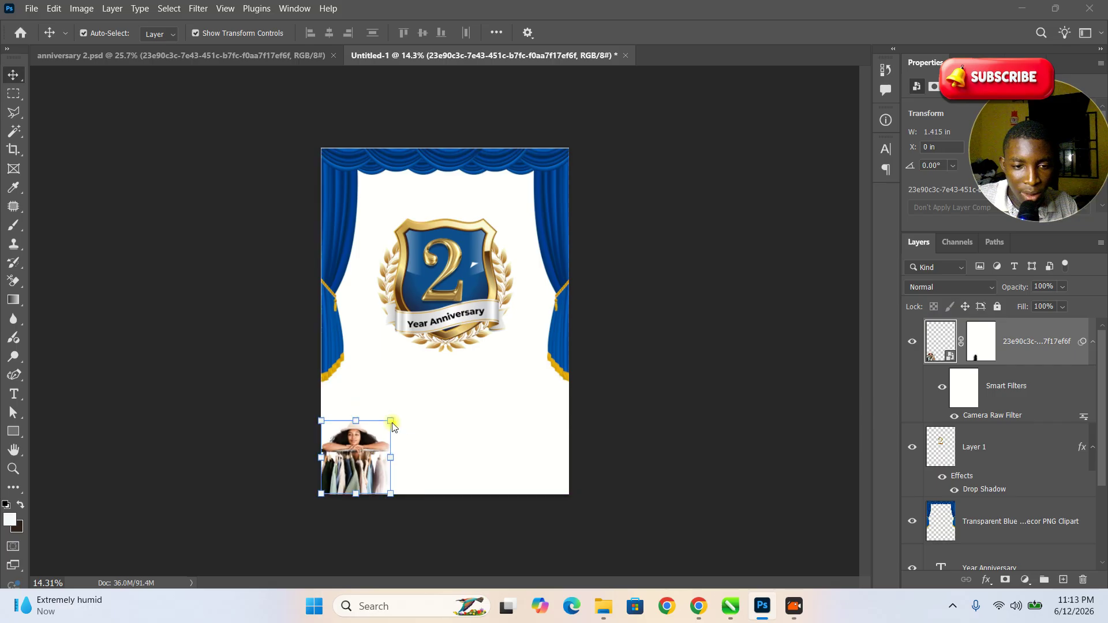
{"action": "left_click", "coordinate": [391, 423]}
{"action": "key", "text": "Return"}
{"action": "mouse_move", "coordinate": [389, 419]}
{"action": "left_mouse_down"}
{"action": "mouse_move", "coordinate": [415, 393]}
{"action": "mouse_move", "coordinate": [403, 407]}
{"action": "left_mouse_up"}
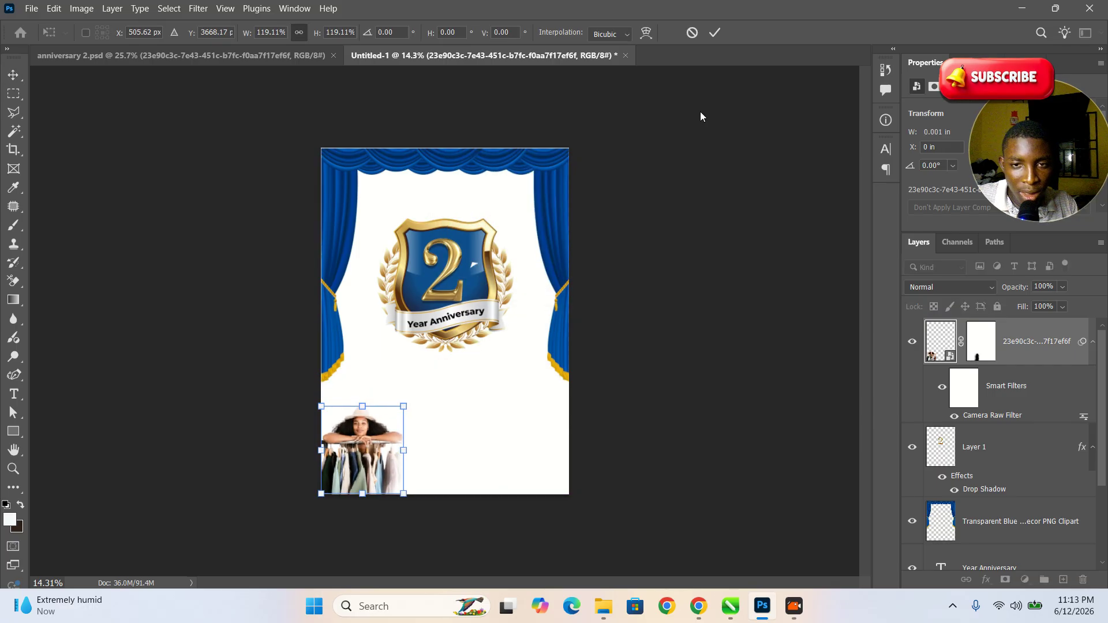
{"action": "left_click", "coordinate": [715, 33]}
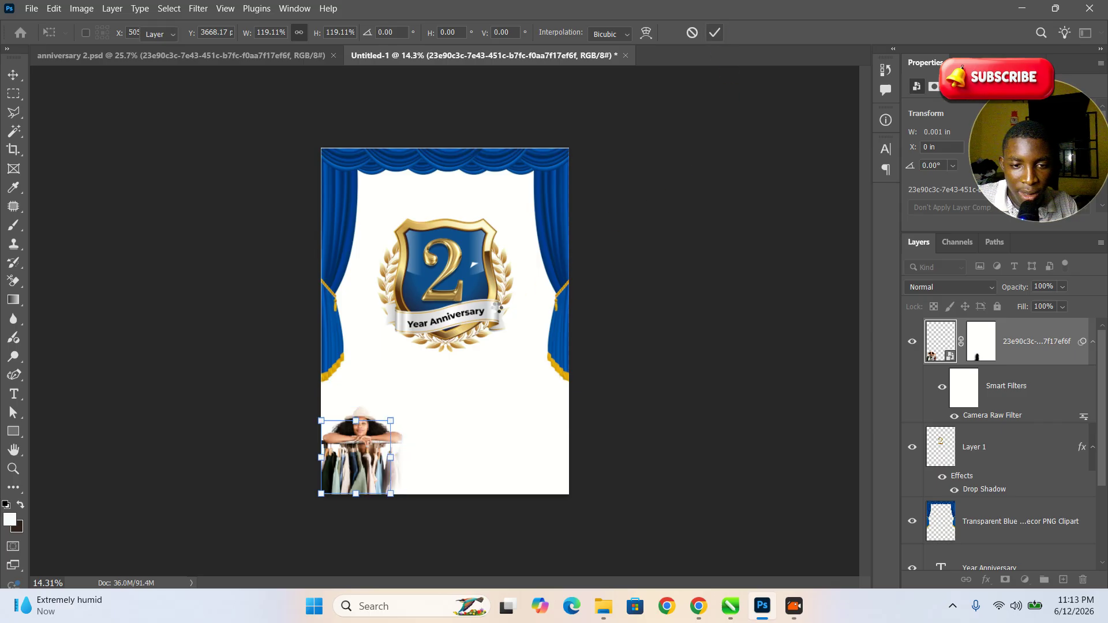
Copy the flowing red cloth from anniversary 2.psd into the Untitled-1 document.
{"action": "left_click", "coordinate": [78, 60]}
{"action": "left_click", "coordinate": [530, 381]}
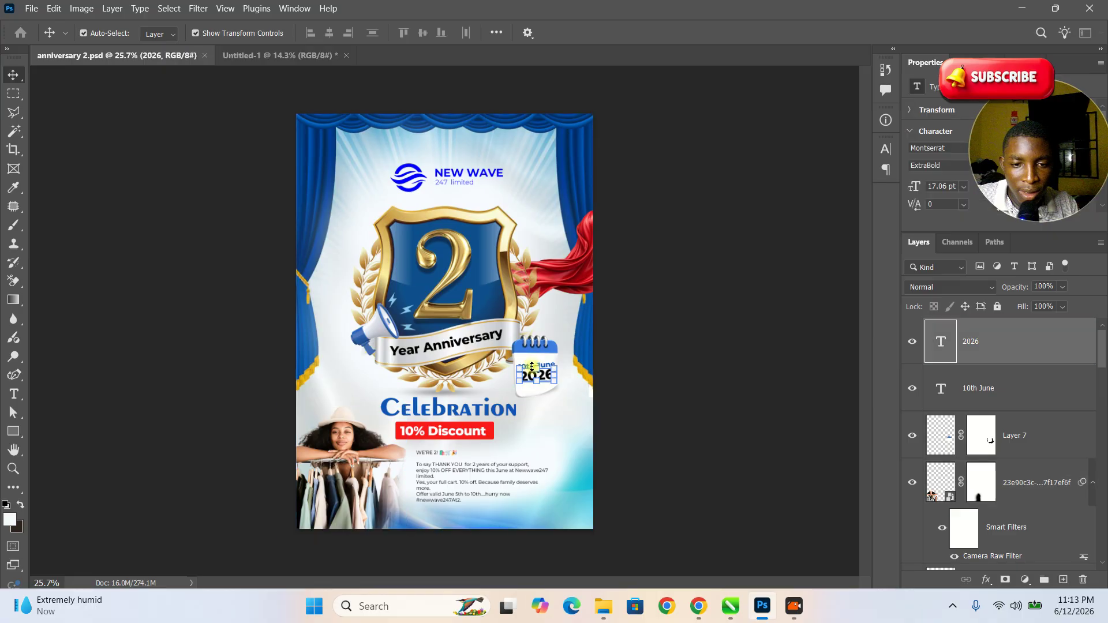
{"action": "key", "text": "ctrl+t"}
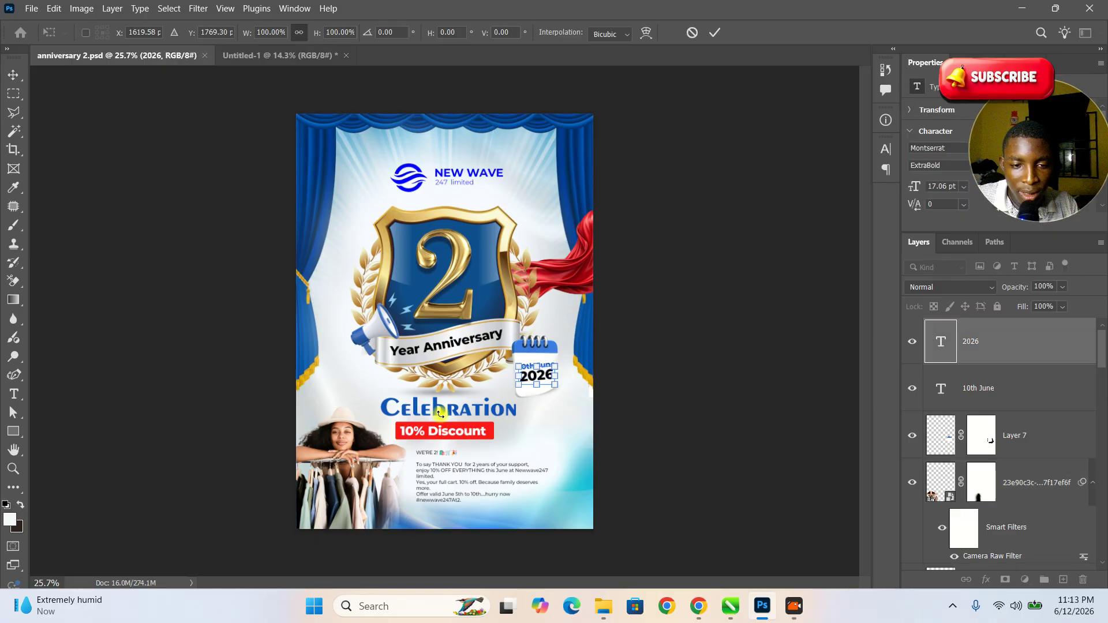
{"action": "left_click", "coordinate": [715, 33]}
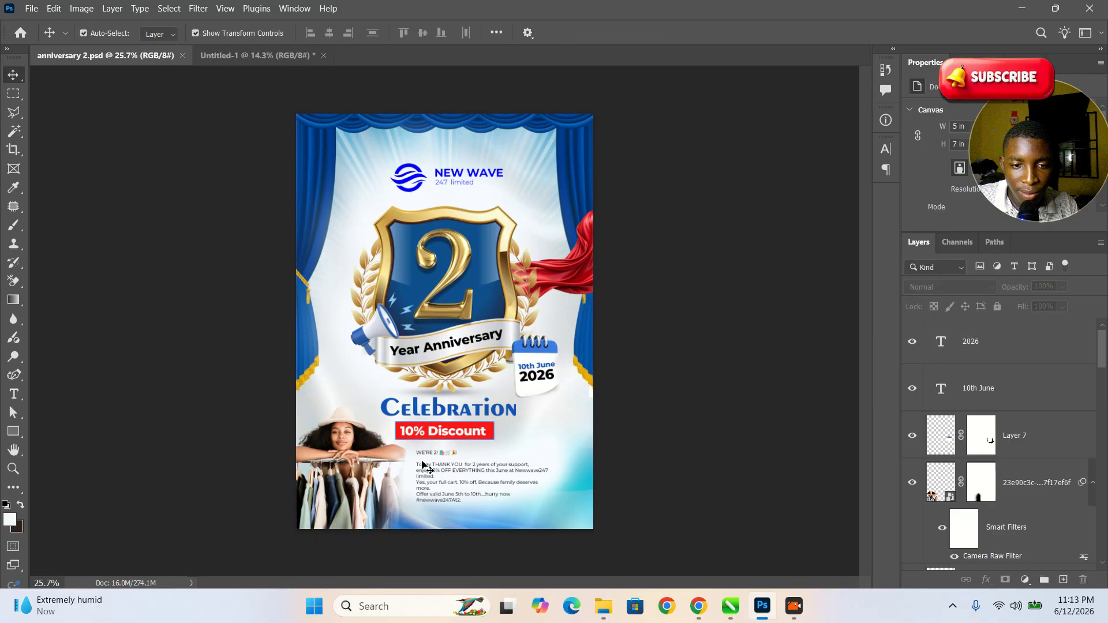
{"action": "left_click", "coordinate": [438, 408]}
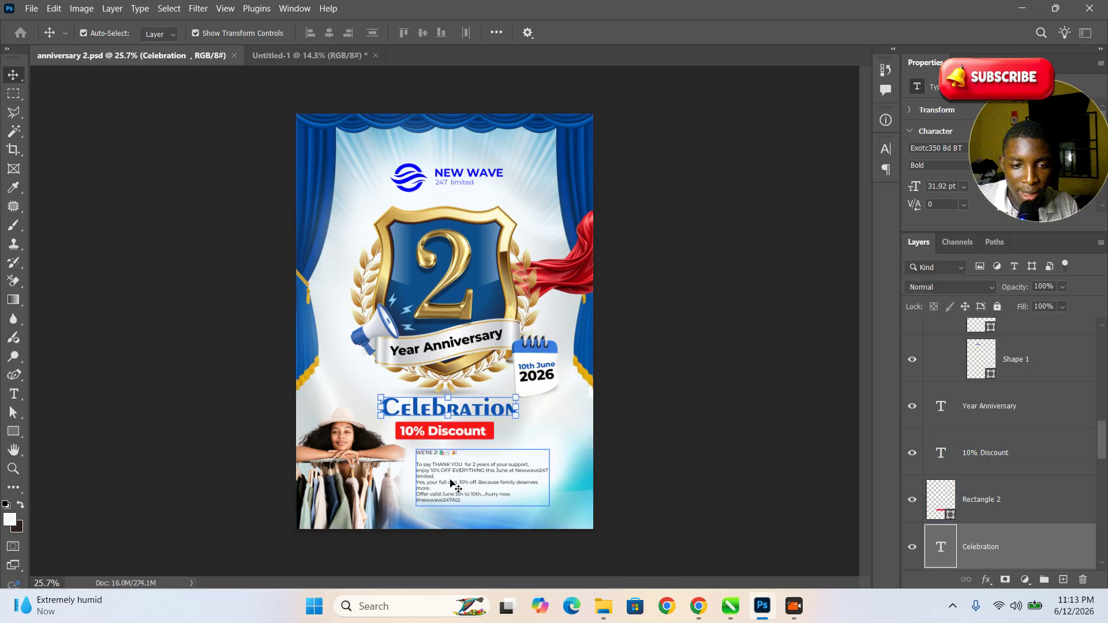
{"action": "left_click", "coordinate": [557, 268]}
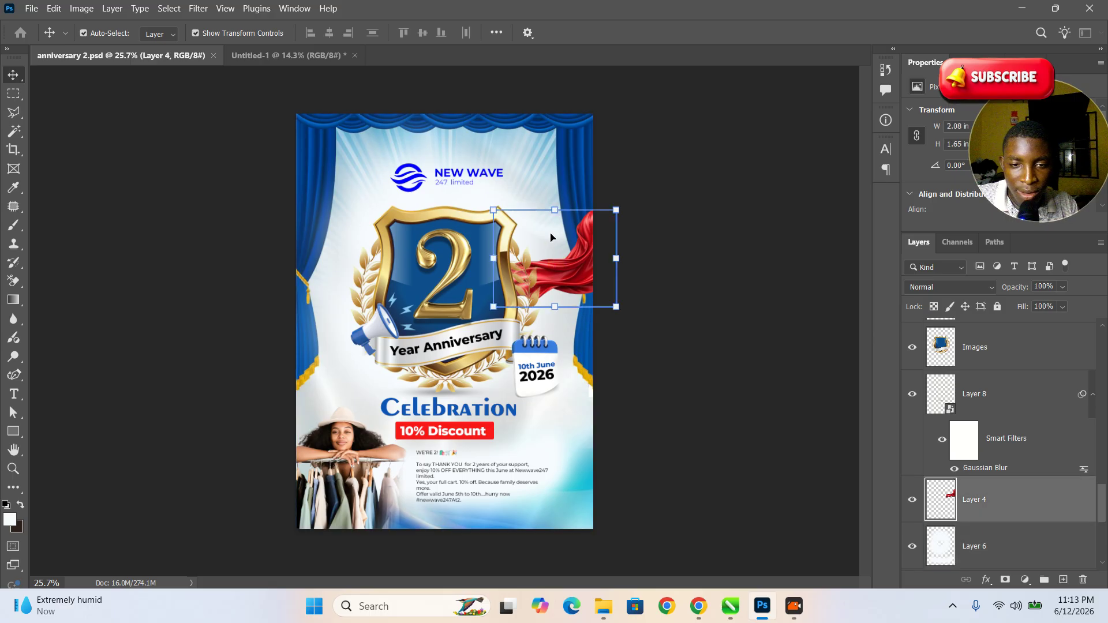
{"action": "left_click_drag", "start_coordinate": [550, 237], "coordinate": [207, 168]}
Place the red cloth beside the badge at about 156% scale and move its layer directly above the curtain layer.
{"action": "left_click_drag", "start_coordinate": [455, 330], "coordinate": [596, 218]}
{"action": "left_click_drag", "start_coordinate": [562, 272], "coordinate": [549, 287]}
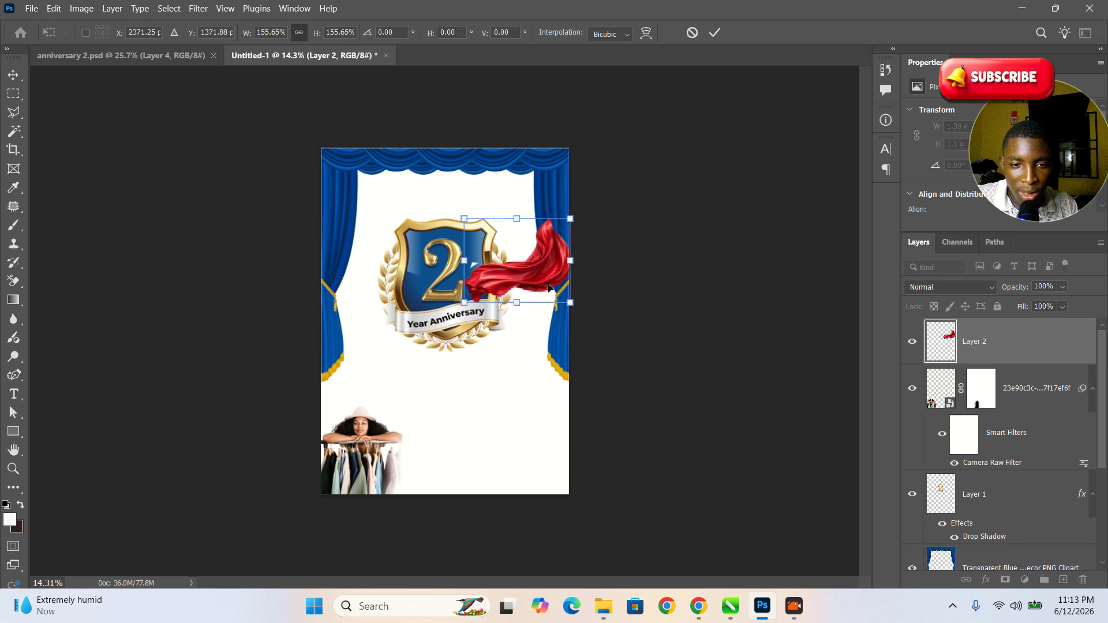
{"action": "left_click_drag", "start_coordinate": [1031, 342], "coordinate": [1022, 411]}
{"action": "left_click", "coordinate": [1022, 412]}
{"action": "left_click_drag", "start_coordinate": [1007, 366], "coordinate": [1003, 436]}
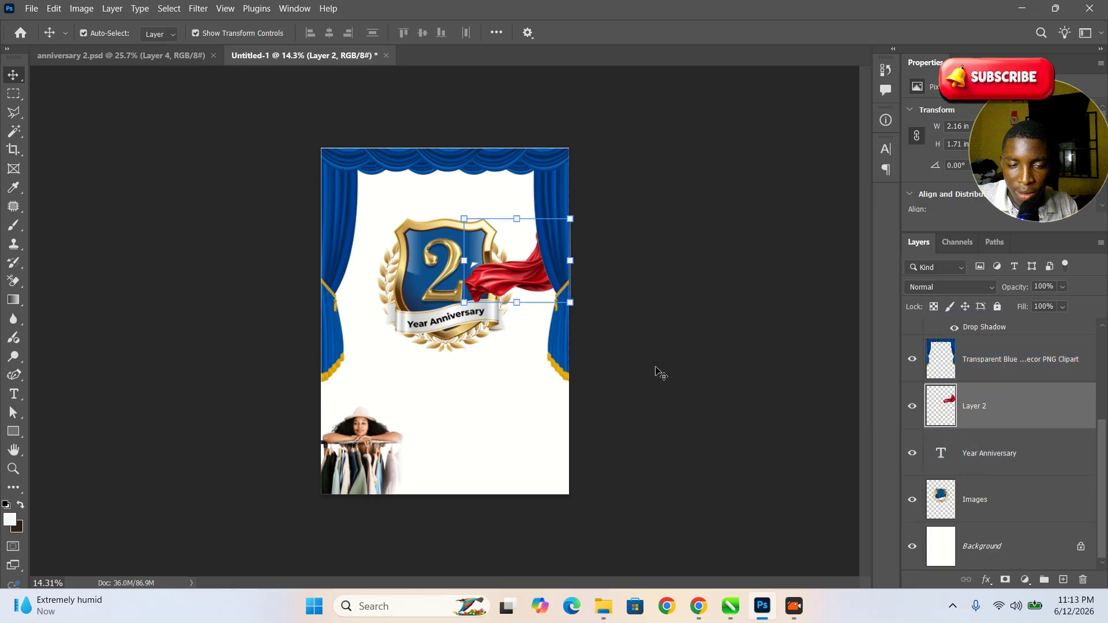
{"action": "left_click_drag", "start_coordinate": [992, 413], "coordinate": [985, 354]}
Scale the red cloth to about 120% so it extends past the flyer's right edge, and dismiss the message notification.
{"action": "left_click_drag", "start_coordinate": [570, 219], "coordinate": [589, 207]}
{"action": "left_click_drag", "start_coordinate": [546, 260], "coordinate": [546, 263]}
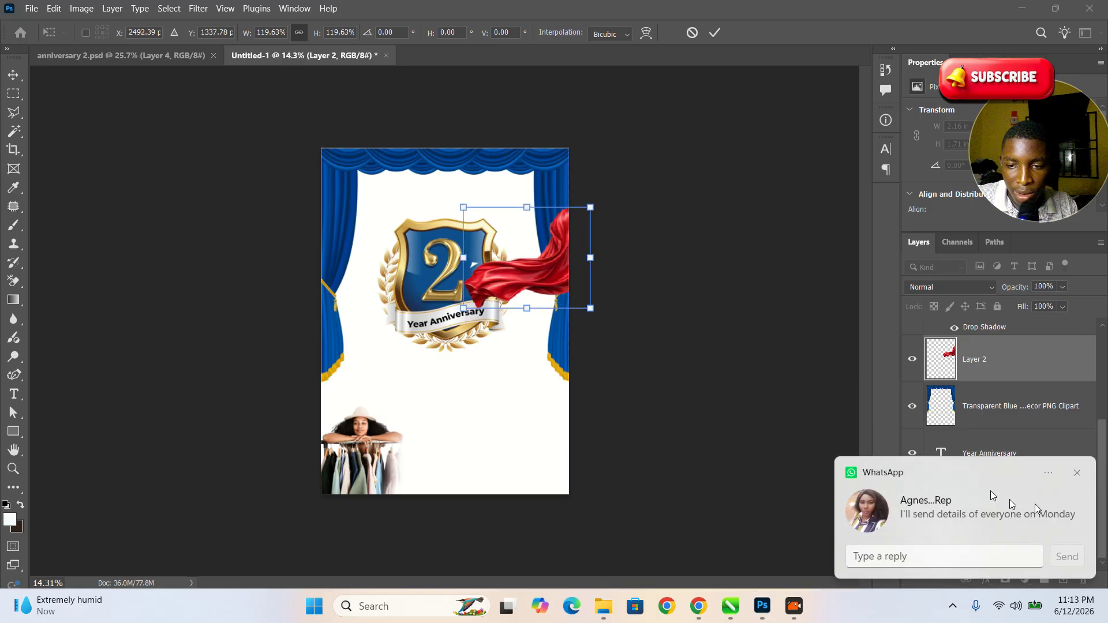
{"action": "left_click", "coordinate": [1077, 473]}
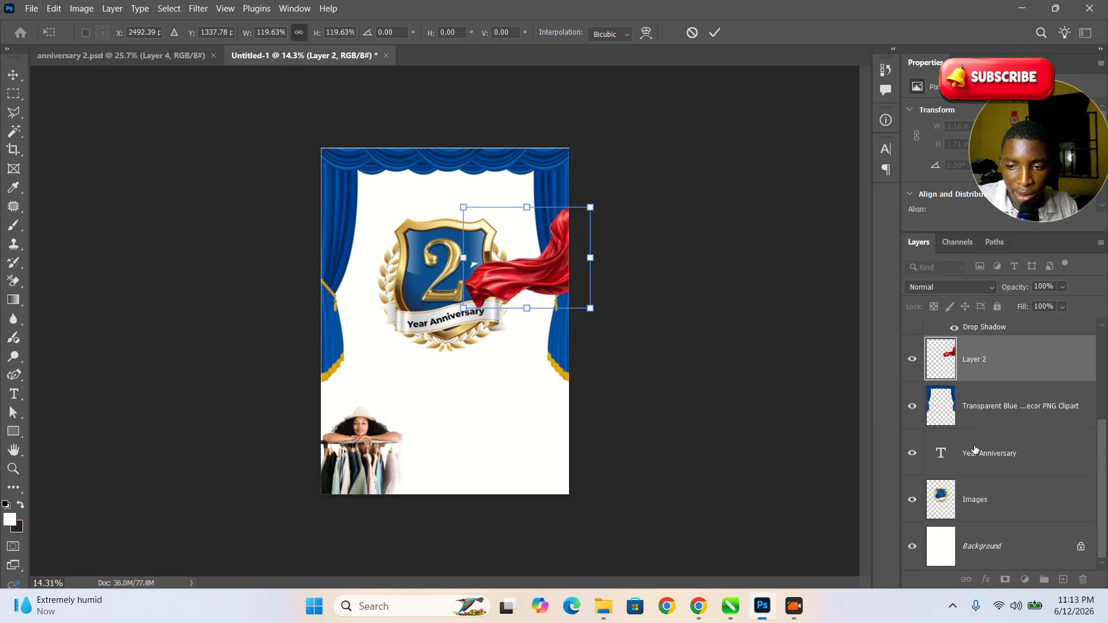
Raise the badge image layer above the red cloth layer and shift the cloth slightly to the right.
{"action": "left_click_drag", "start_coordinate": [971, 495], "coordinate": [965, 335]}
{"action": "left_click", "coordinate": [715, 322]}
{"action": "key", "text": "z"}
{"action": "left_click_drag", "start_coordinate": [514, 260], "coordinate": [506, 357]}
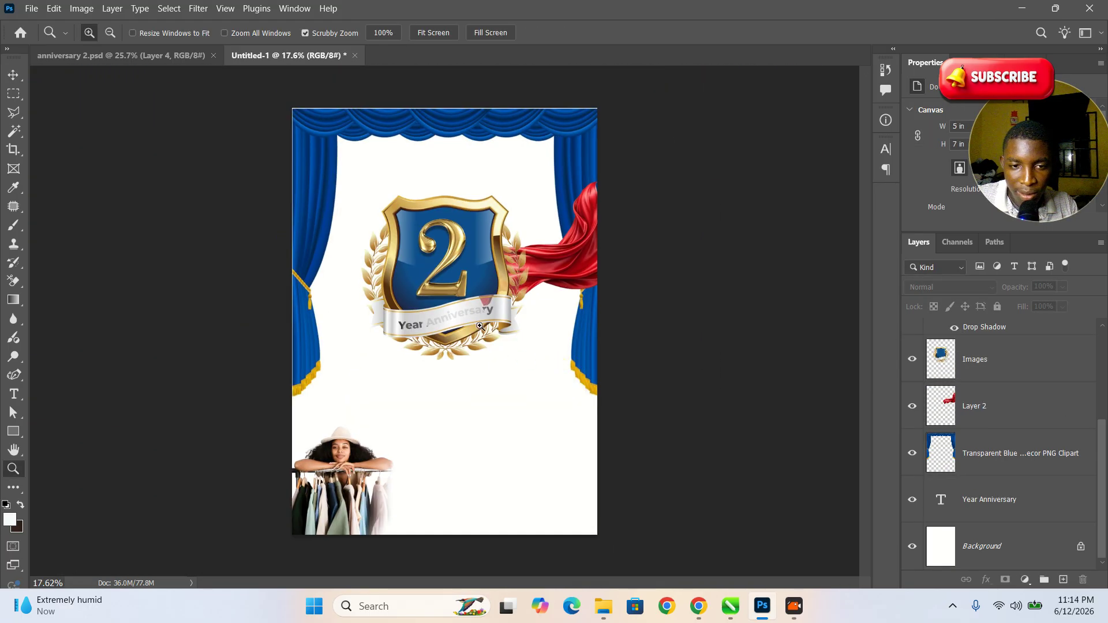
{"action": "left_click_drag", "start_coordinate": [435, 295], "coordinate": [487, 329]}
{"action": "left_click_drag", "start_coordinate": [525, 363], "coordinate": [506, 361]}
{"action": "key", "text": "v"}
{"action": "left_click_drag", "start_coordinate": [705, 261], "coordinate": [728, 261]}
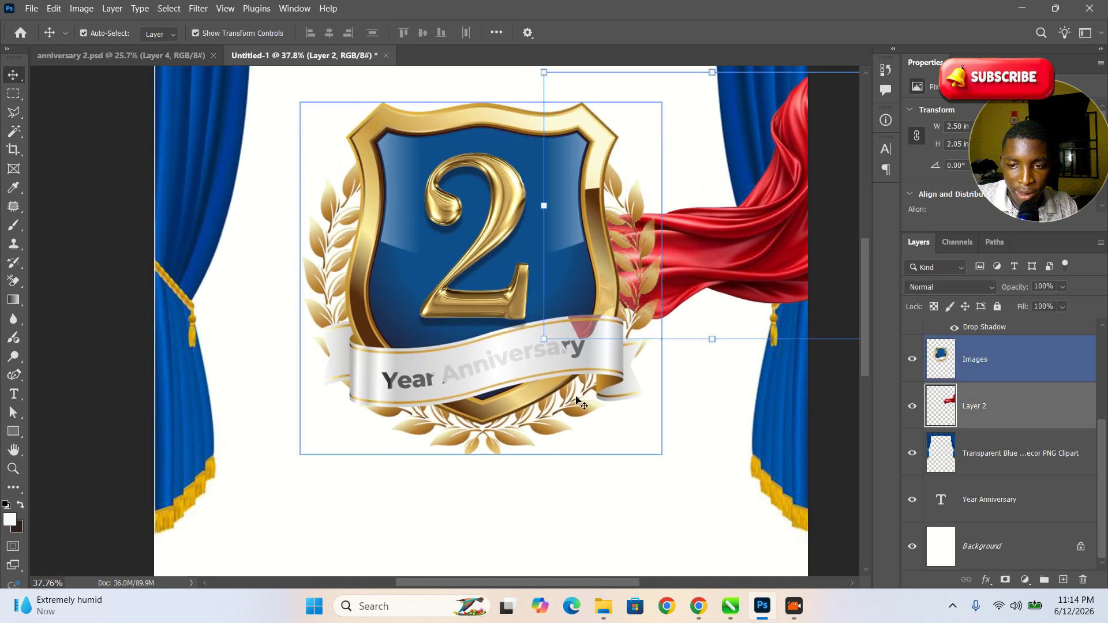
Move the Year Anniversary text layer above the Images badge layer, just below Layer 1.
{"action": "left_click", "coordinate": [981, 499]}
{"action": "left_click_drag", "start_coordinate": [981, 500], "coordinate": [985, 365]}
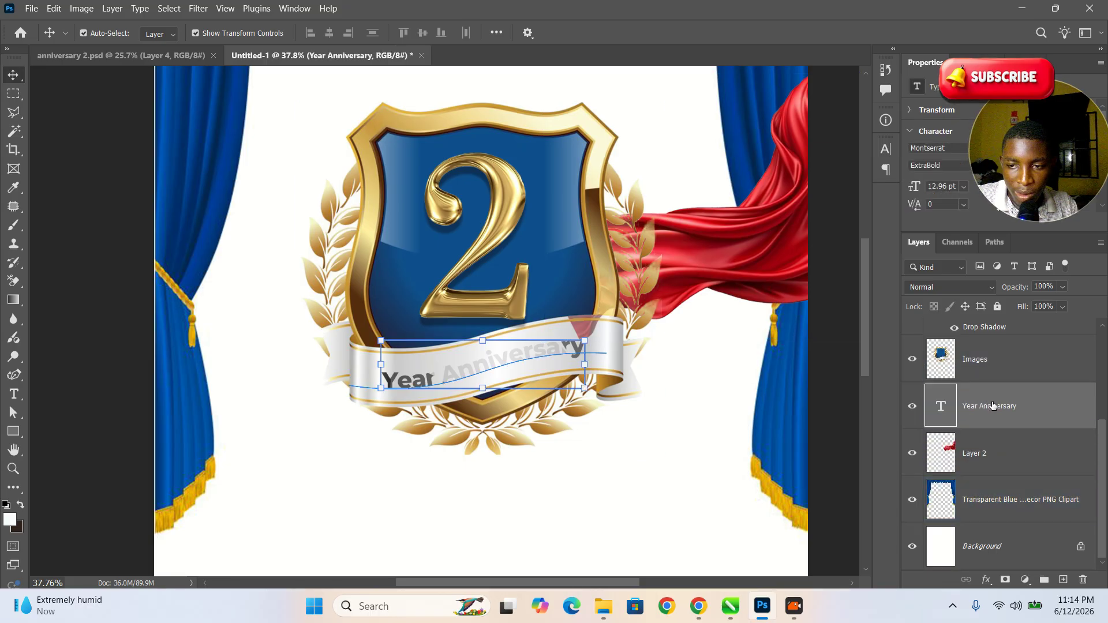
{"action": "scroll", "coordinate": [981, 404], "scroll_direction": "up", "scroll_amount": 3}
{"action": "scroll", "coordinate": [992, 465], "scroll_direction": "down", "scroll_amount": 2}
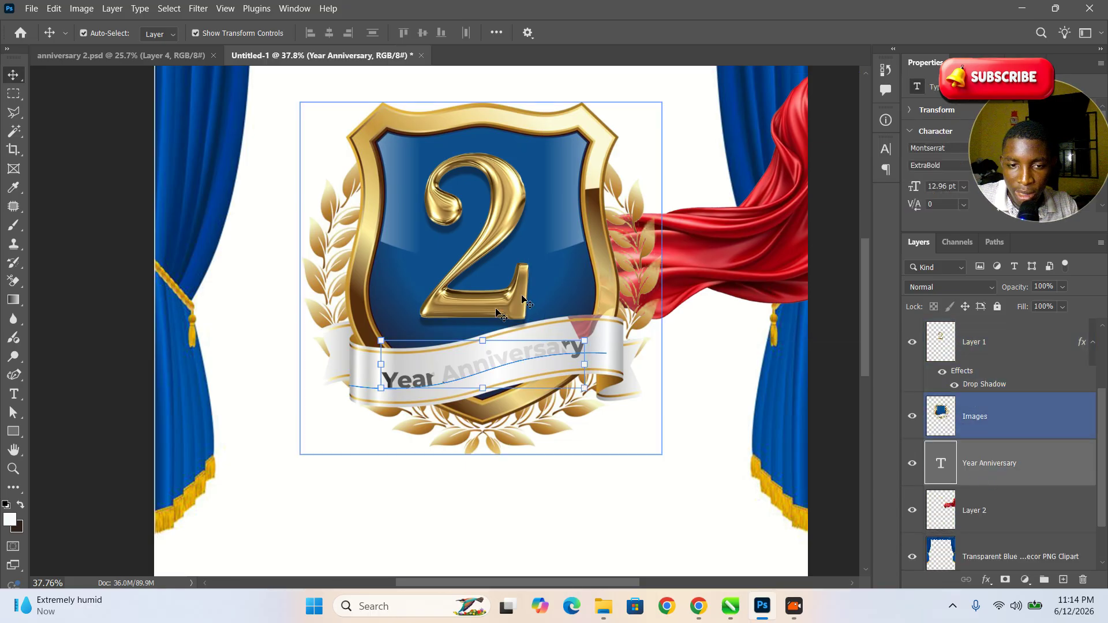
{"action": "left_click_drag", "start_coordinate": [1015, 461], "coordinate": [1007, 401]}
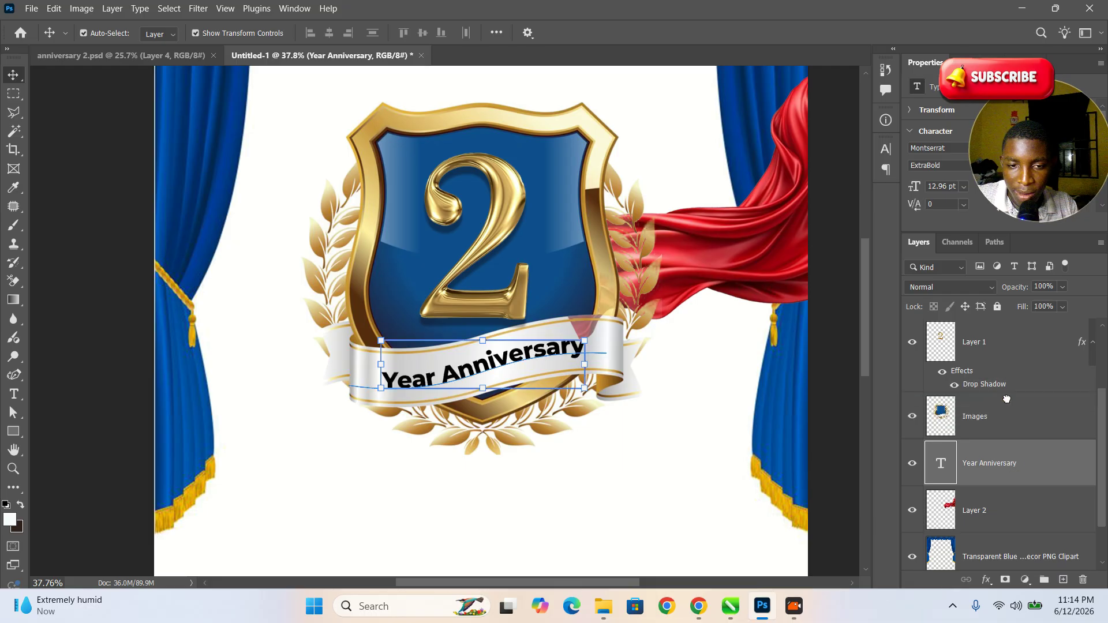
Shift the red cloth slightly up and to the left behind the badge.
{"action": "left_click", "coordinate": [605, 364]}
{"action": "left_click_drag", "start_coordinate": [711, 266], "coordinate": [686, 234]}
{"action": "key", "text": "z"}
{"action": "left_click_drag", "start_coordinate": [535, 350], "coordinate": [540, 317]}
{"action": "key", "text": "z"}
{"action": "left_click_drag", "start_coordinate": [488, 381], "coordinate": [471, 378]}
{"action": "key", "text": "v"}
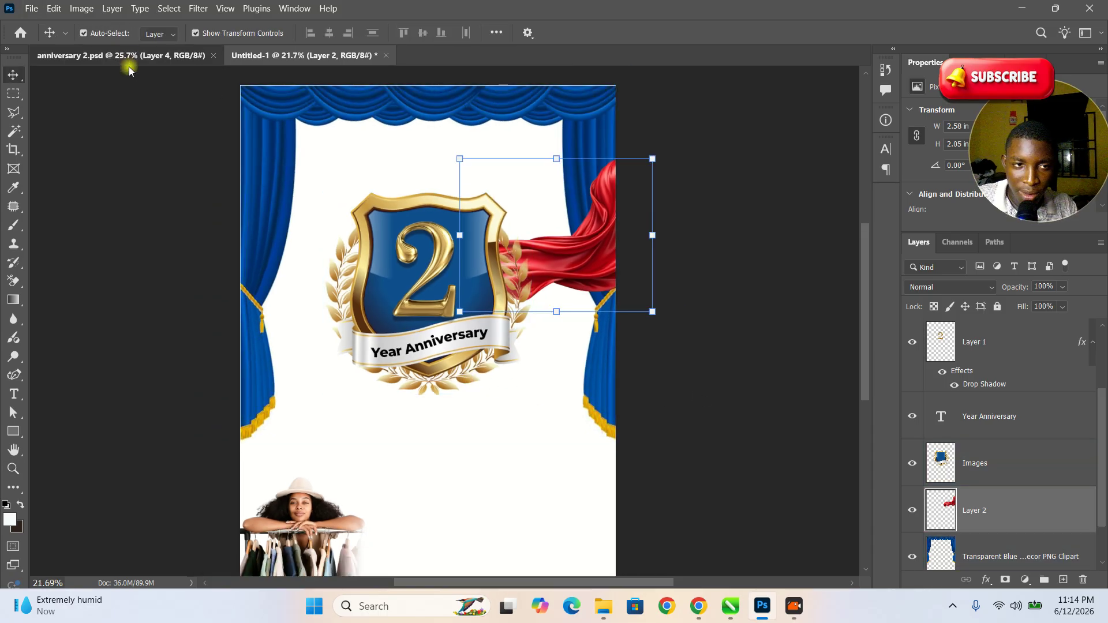
Copy the download (80) and download (79) background layers from anniversary 2.psd into the Untitled-1 document.
{"action": "left_click", "coordinate": [115, 55]}
{"action": "left_click", "coordinate": [580, 493]}
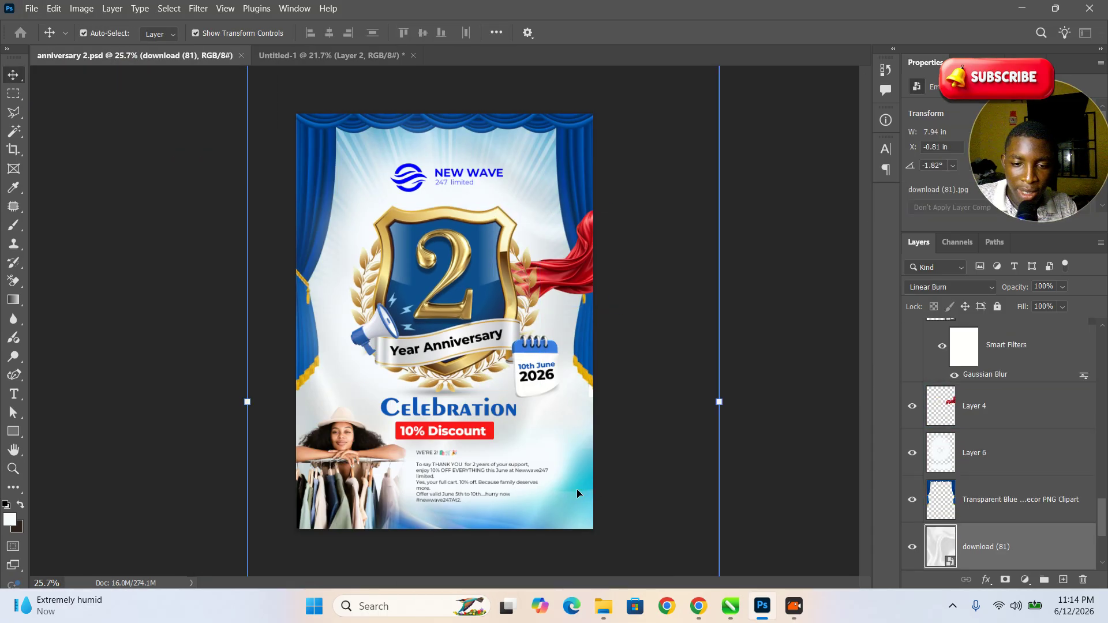
{"action": "left_click_drag", "start_coordinate": [578, 494], "coordinate": [635, 483]}
{"action": "key", "text": "ctrl+z"}
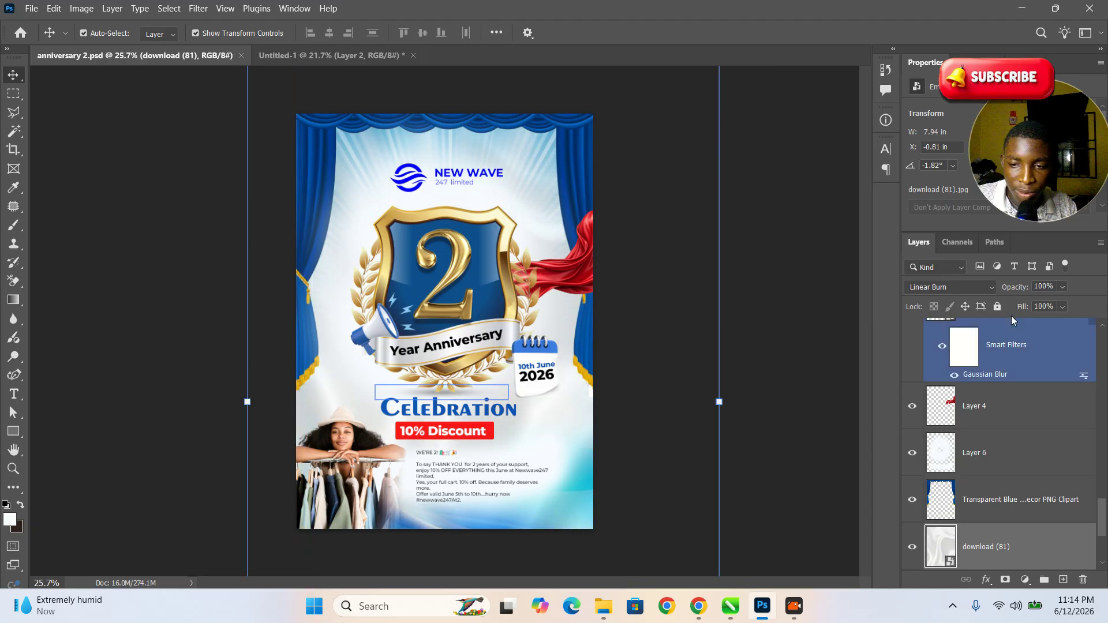
{"action": "scroll", "coordinate": [1012, 346], "scroll_direction": "down", "scroll_amount": 3}
{"action": "left_click", "coordinate": [975, 496]}
{"action": "left_click", "coordinate": [981, 453]}
{"action": "left_click", "coordinate": [984, 499], "text": "shift"}
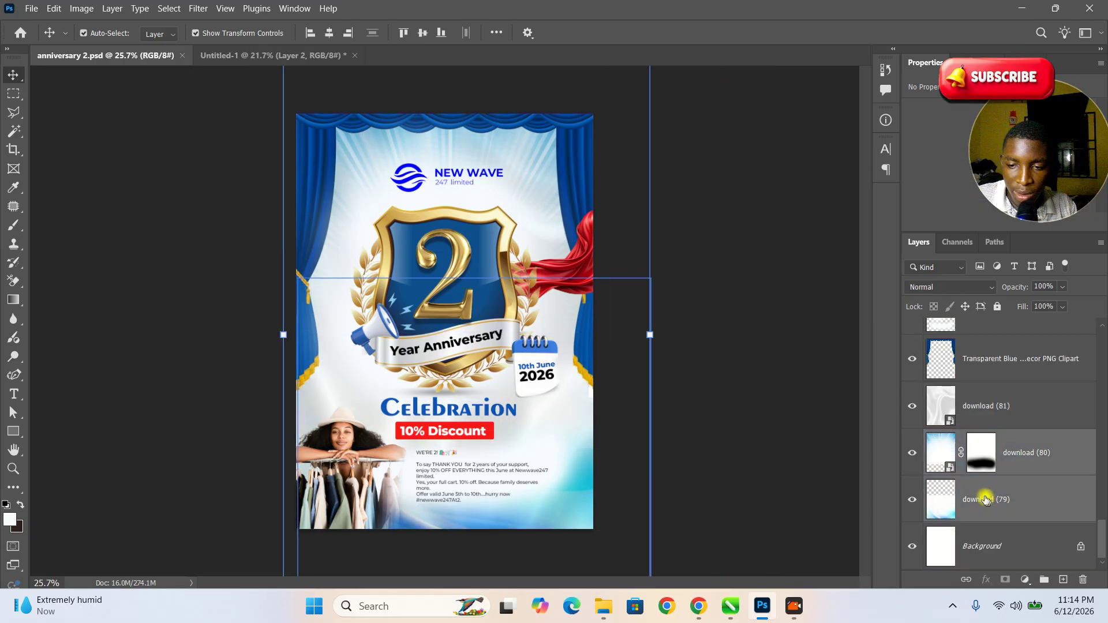
{"action": "left_click", "coordinate": [233, 56]}
{"action": "left_click_drag", "start_coordinate": [223, 184], "coordinate": [223, 184]}
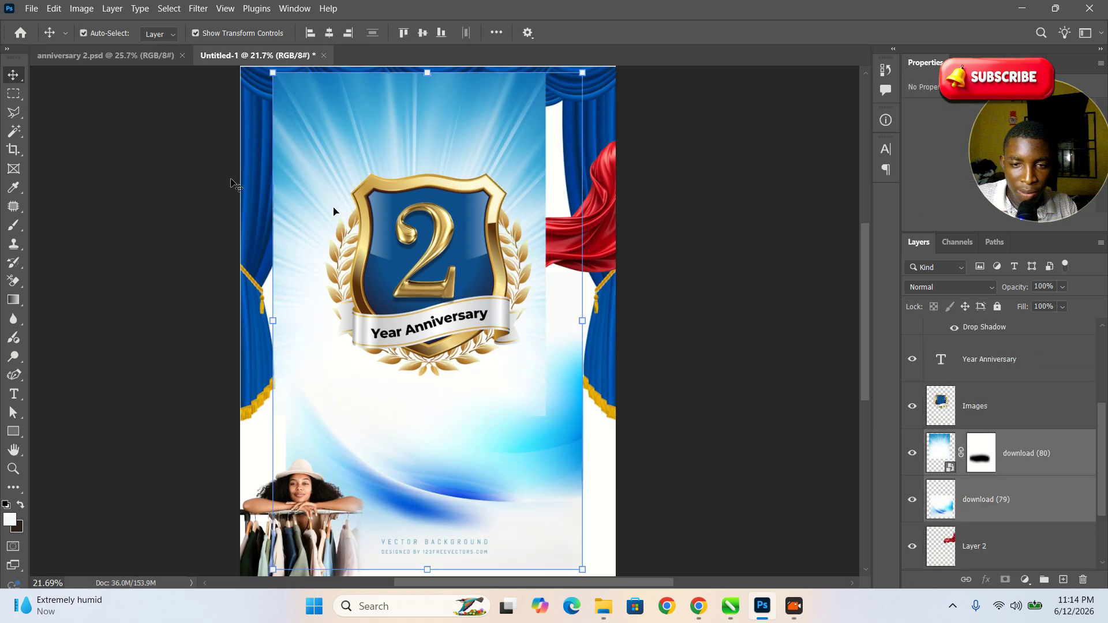
Move the download (80) and download (79) layers below the curtain layer, directly above Background, and select only download (79).
{"action": "scroll", "coordinate": [985, 413], "scroll_direction": "down", "scroll_amount": 2}
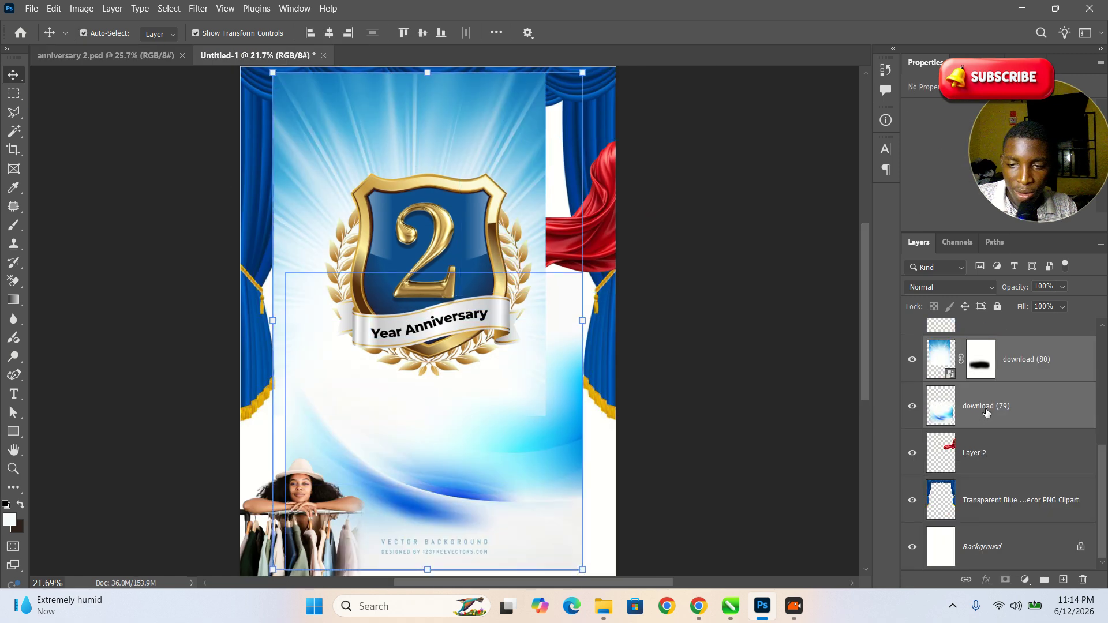
{"action": "left_click_drag", "start_coordinate": [971, 398], "coordinate": [999, 529]}
{"action": "left_click", "coordinate": [717, 346]}
{"action": "left_click", "coordinate": [1053, 494]}
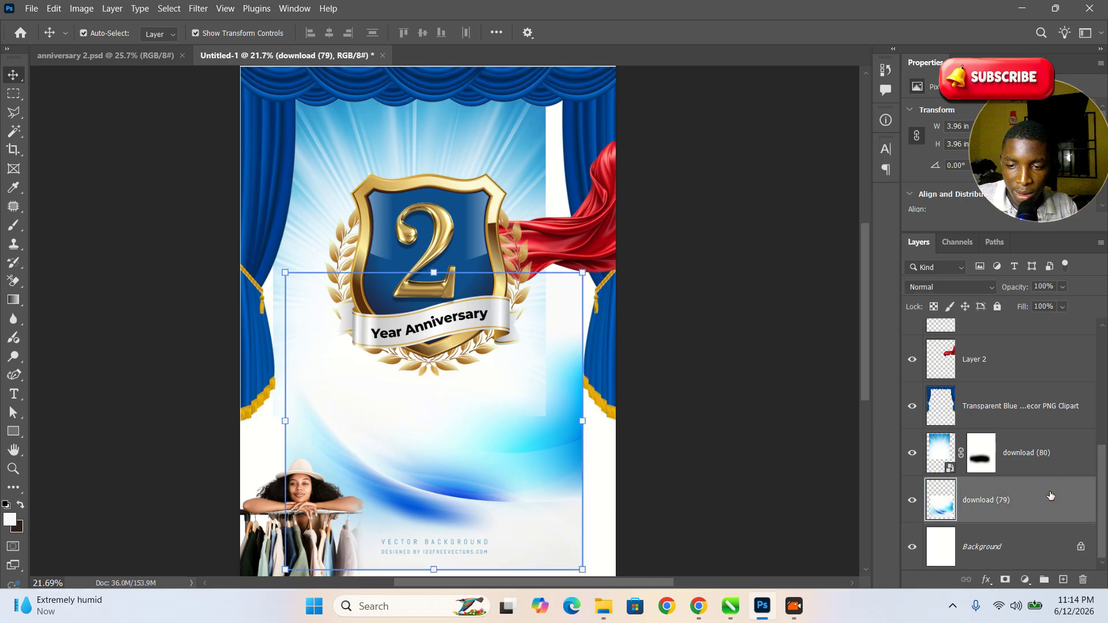
{"action": "key", "text": "ctrl+t"}
{"action": "scroll", "coordinate": [571, 288], "scroll_direction": "down", "scroll_amount": 3}
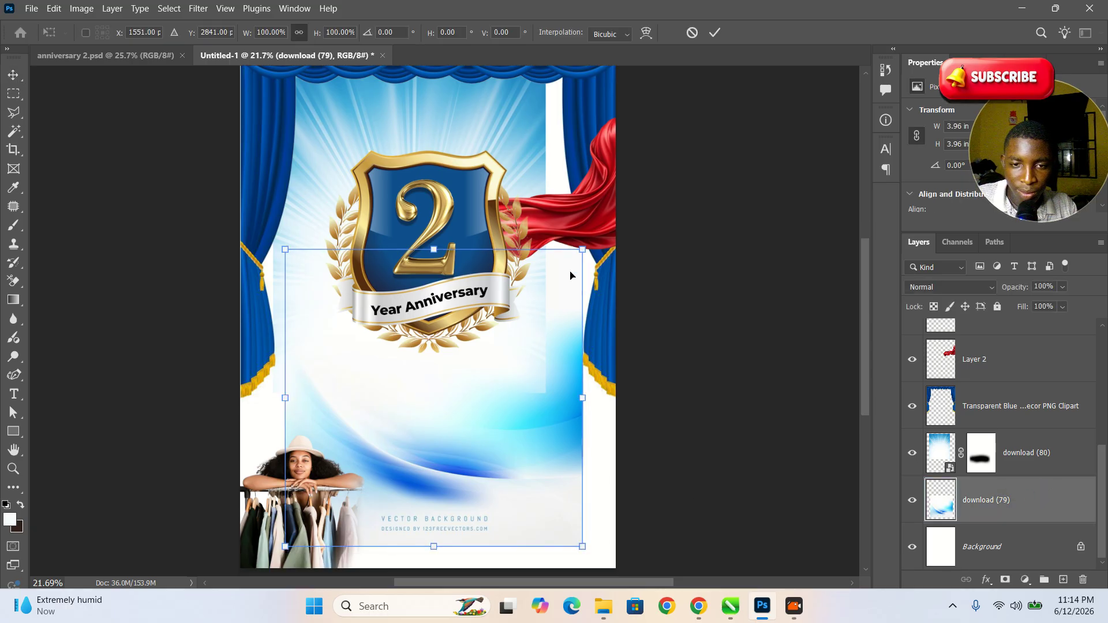
{"action": "left_click_drag", "start_coordinate": [584, 479], "coordinate": [670, 449]}
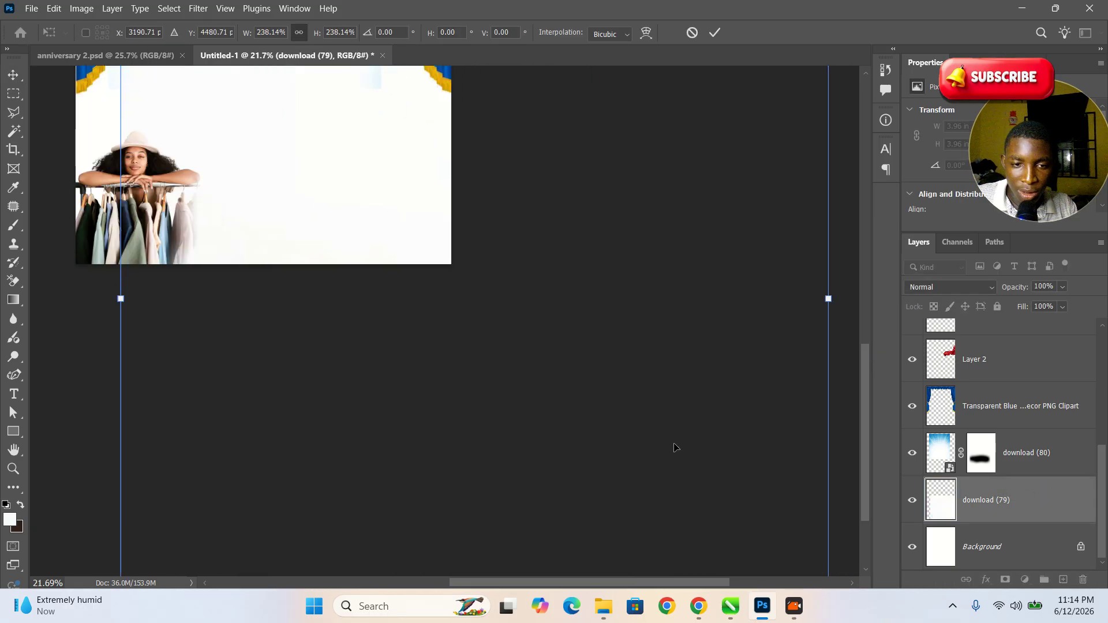
{"action": "left_click", "coordinate": [715, 33]}
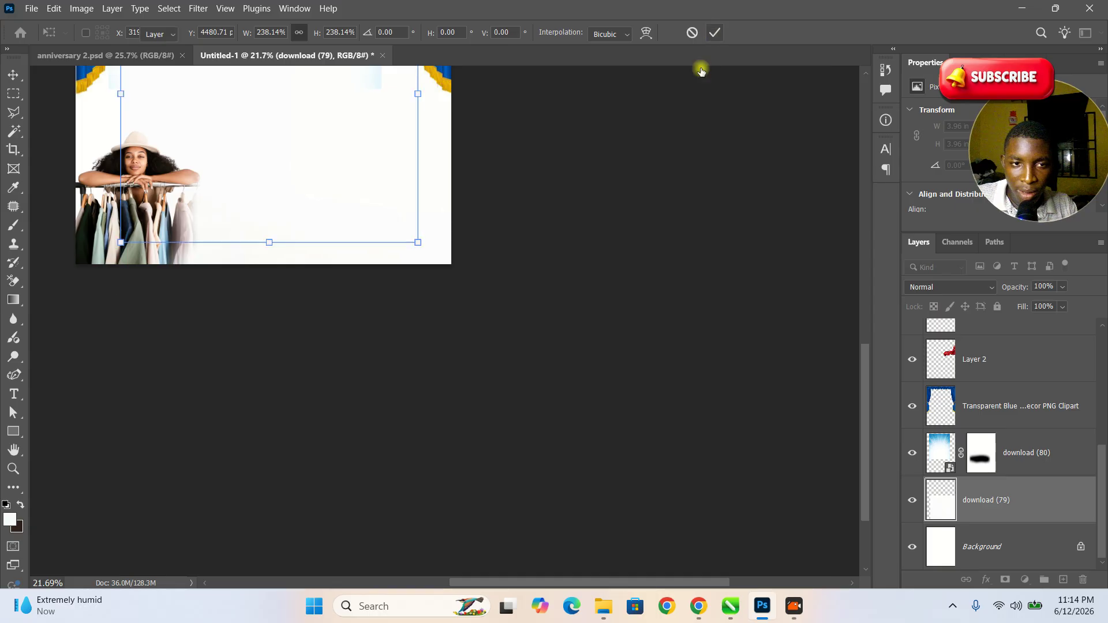
Scale the download (79) background to about 147% and position it across the full width of the flyer's lower part.
{"action": "left_click_drag", "start_coordinate": [424, 240], "coordinate": [764, 489]}
{"action": "left_click_drag", "start_coordinate": [605, 345], "coordinate": [503, 344]}
{"action": "scroll", "coordinate": [618, 252], "scroll_direction": "up", "scroll_amount": 3}
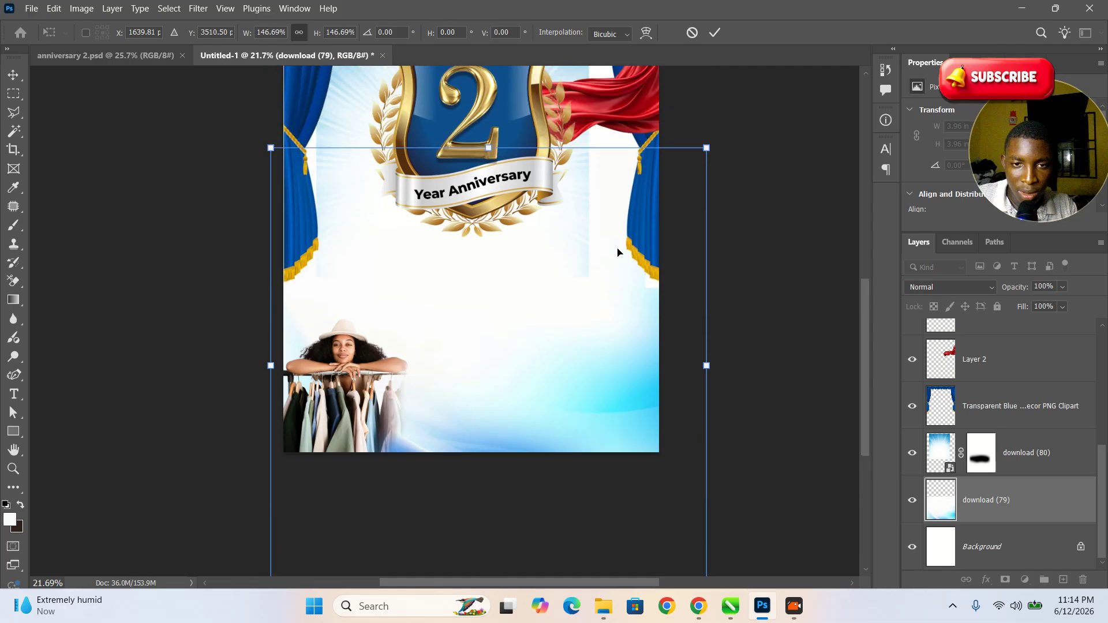
Scale the download (80) light-ray background to about 130% and position it behind the curtains, extending past the flyer's top edge.
{"action": "scroll", "coordinate": [617, 252], "scroll_direction": "up", "scroll_amount": 3}
{"action": "left_click", "coordinate": [1048, 459]}
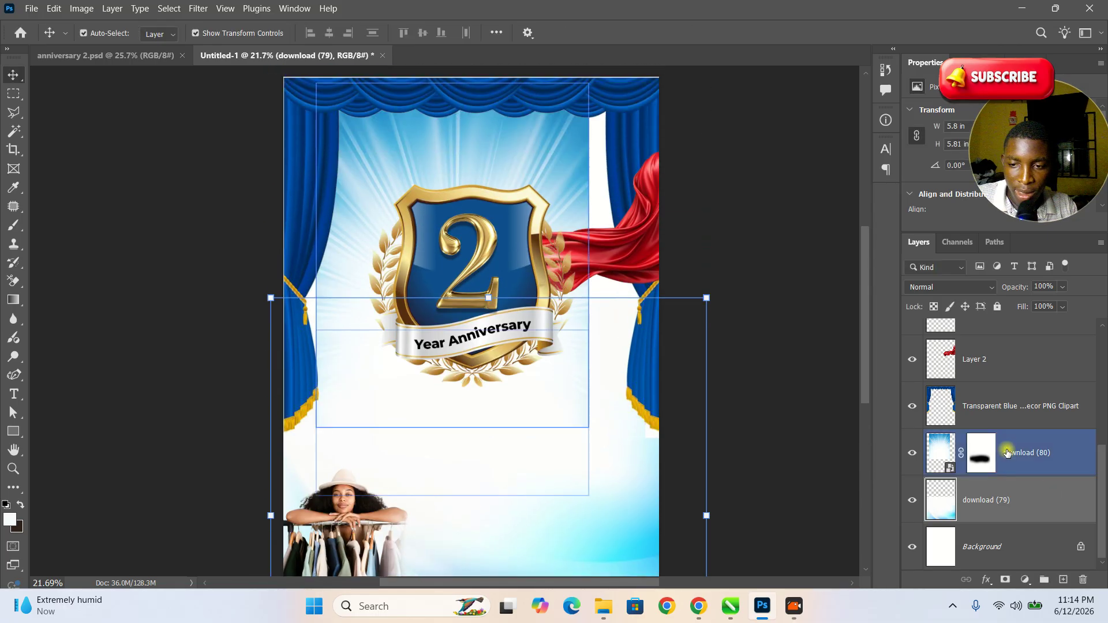
{"action": "left_click_drag", "start_coordinate": [589, 84], "coordinate": [561, 231]}
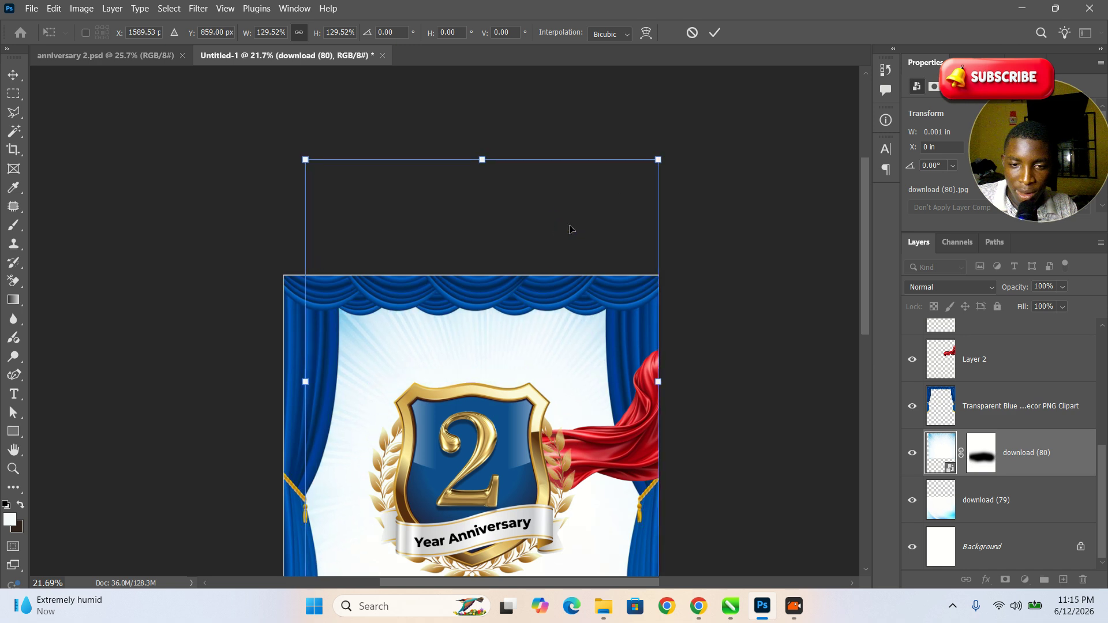
{"action": "left_click", "coordinate": [715, 33]}
{"action": "key", "text": "z"}
{"action": "left_click_drag", "start_coordinate": [655, 243], "coordinate": [528, 385]}
{"action": "left_click_drag", "start_coordinate": [610, 409], "coordinate": [563, 397]}
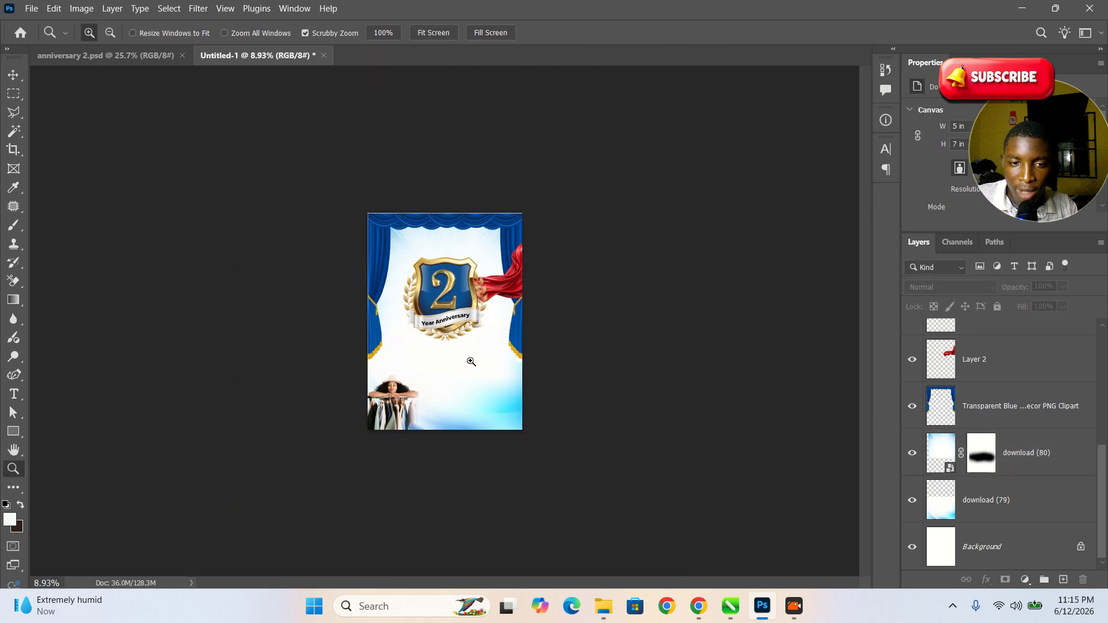
{"action": "left_click_drag", "start_coordinate": [432, 323], "coordinate": [410, 360]}
{"action": "key", "text": "v"}
{"action": "left_click", "coordinate": [416, 366]}
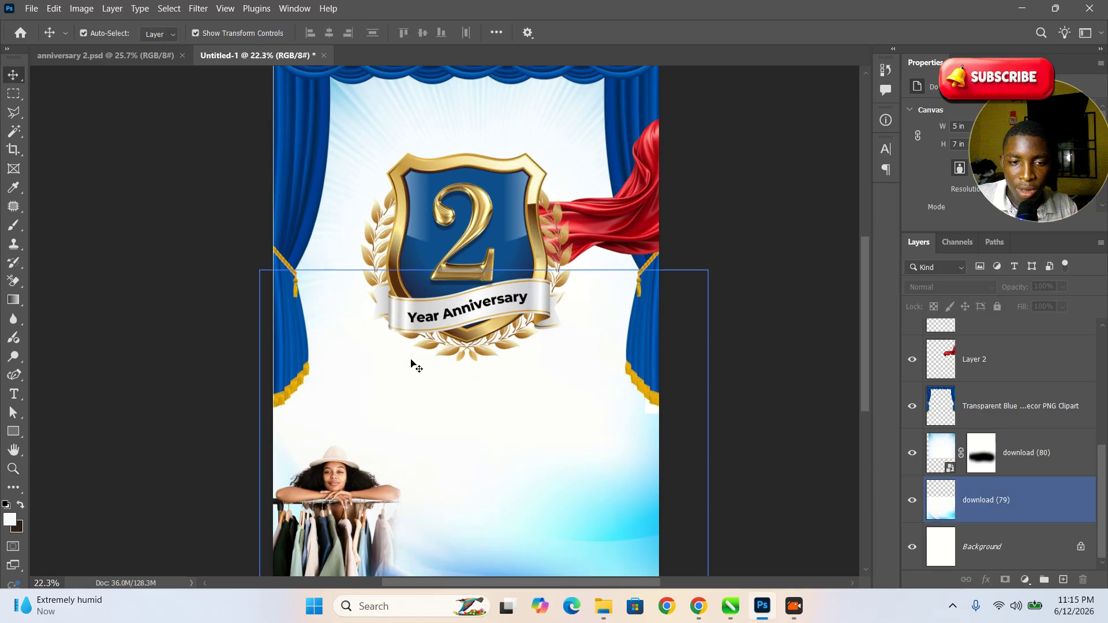
{"action": "left_click", "coordinate": [765, 218]}
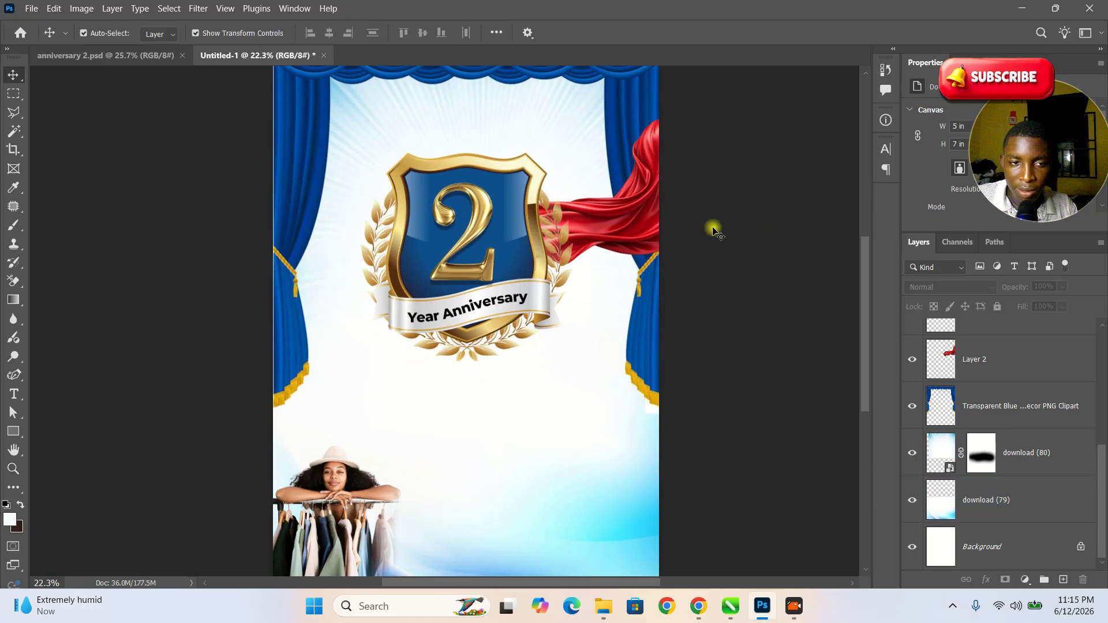
Add a "celebration" text line in Montserrat ExtraBold centred below the badge.
{"action": "left_click", "coordinate": [13, 243]}
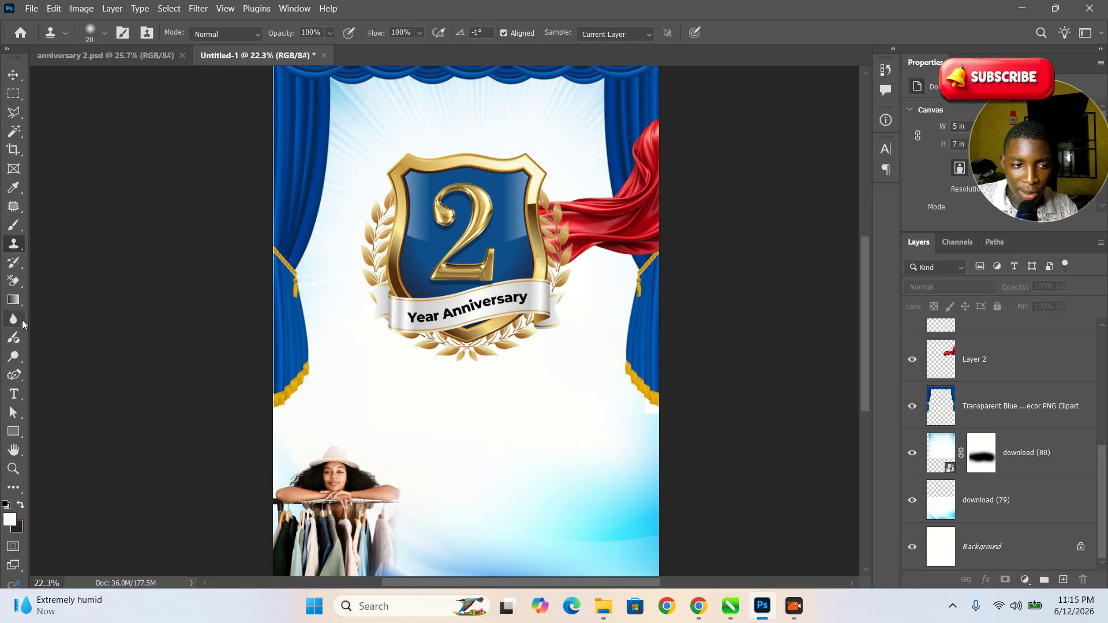
{"action": "left_click", "coordinate": [14, 394]}
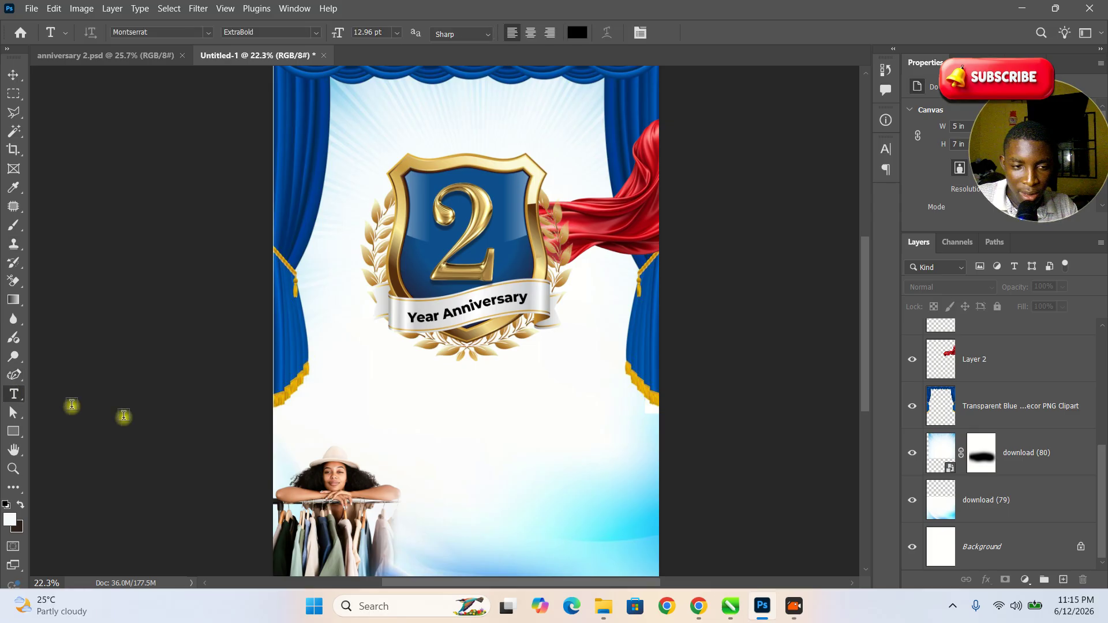
{"action": "left_click", "coordinate": [416, 406]}
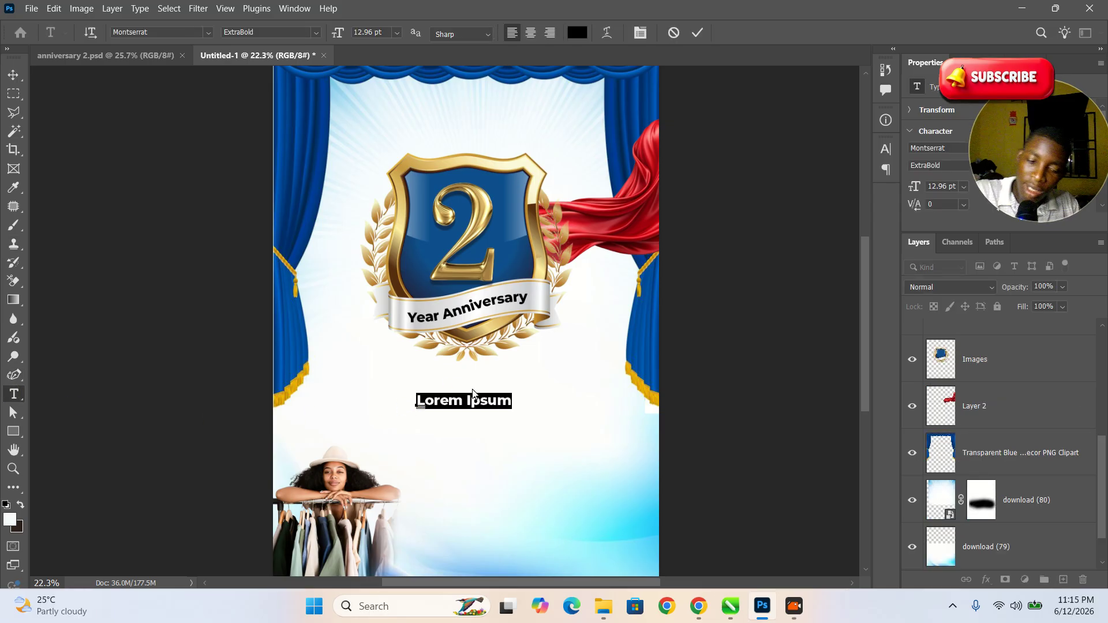
{"action": "type", "text": "celebration"}
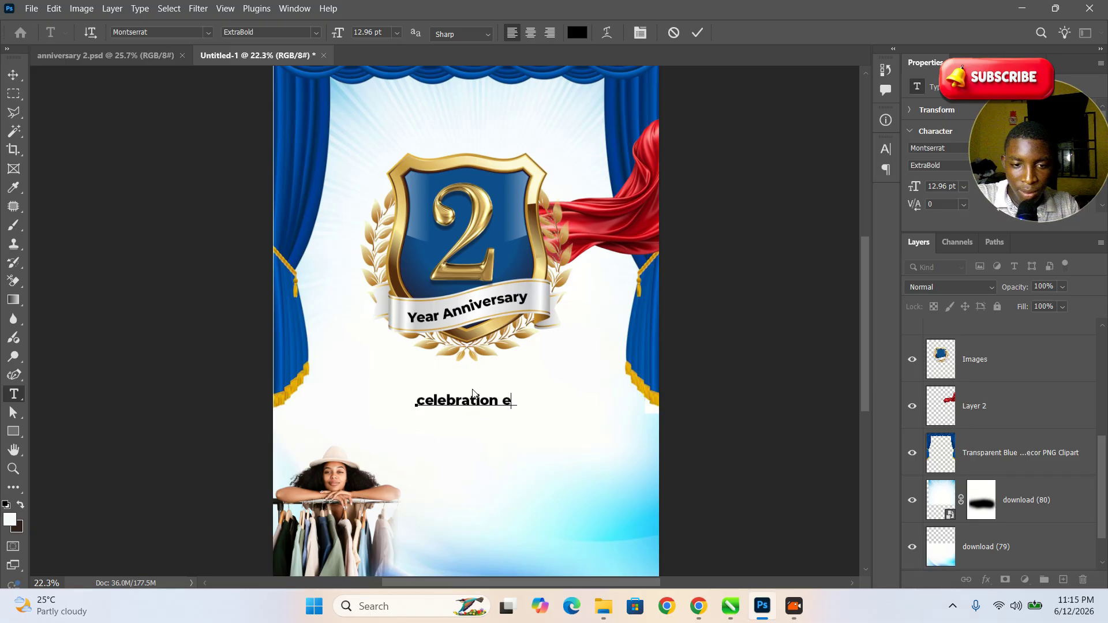
Format the whole celebration text as All Caps.
{"action": "key", "text": "ctrl+a"}
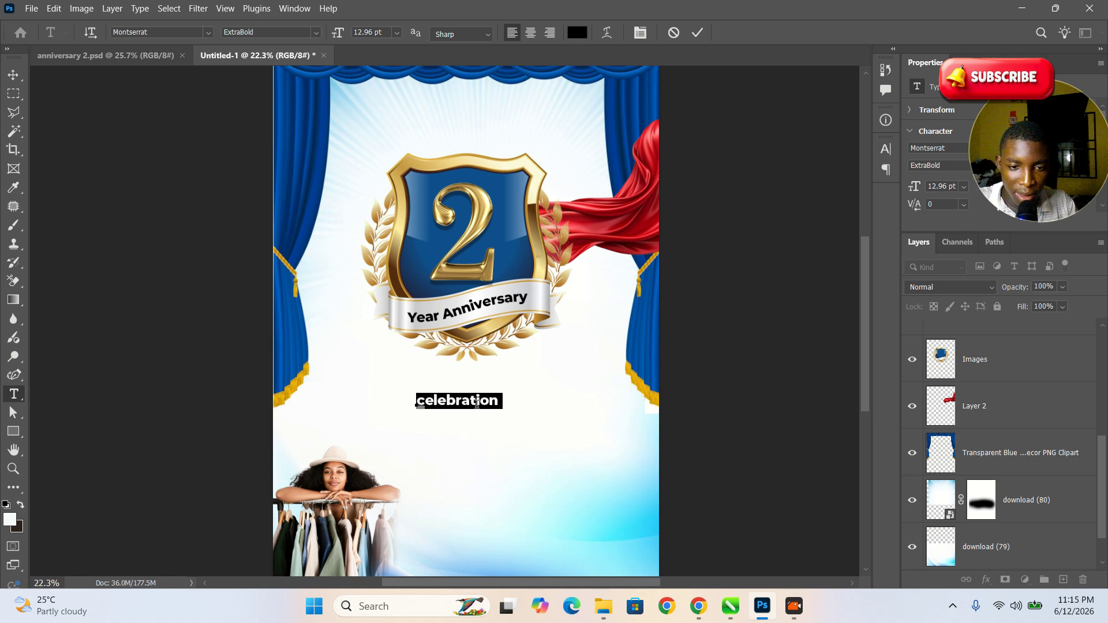
{"action": "double_click", "coordinate": [477, 404]}
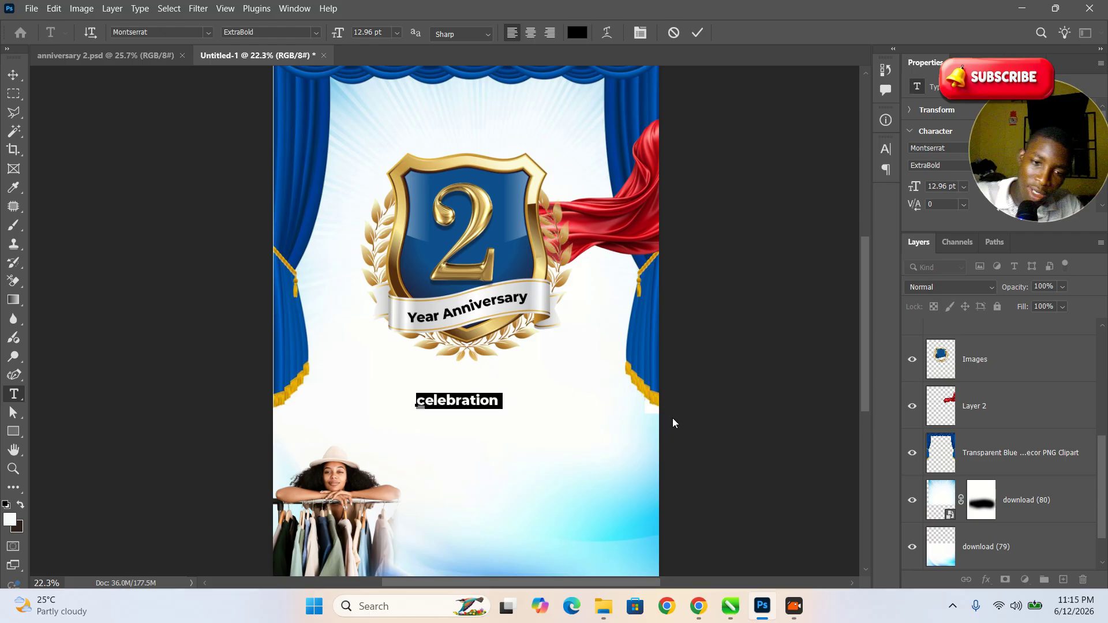
{"action": "left_click_drag", "start_coordinate": [1024, 182], "coordinate": [768, 342]}
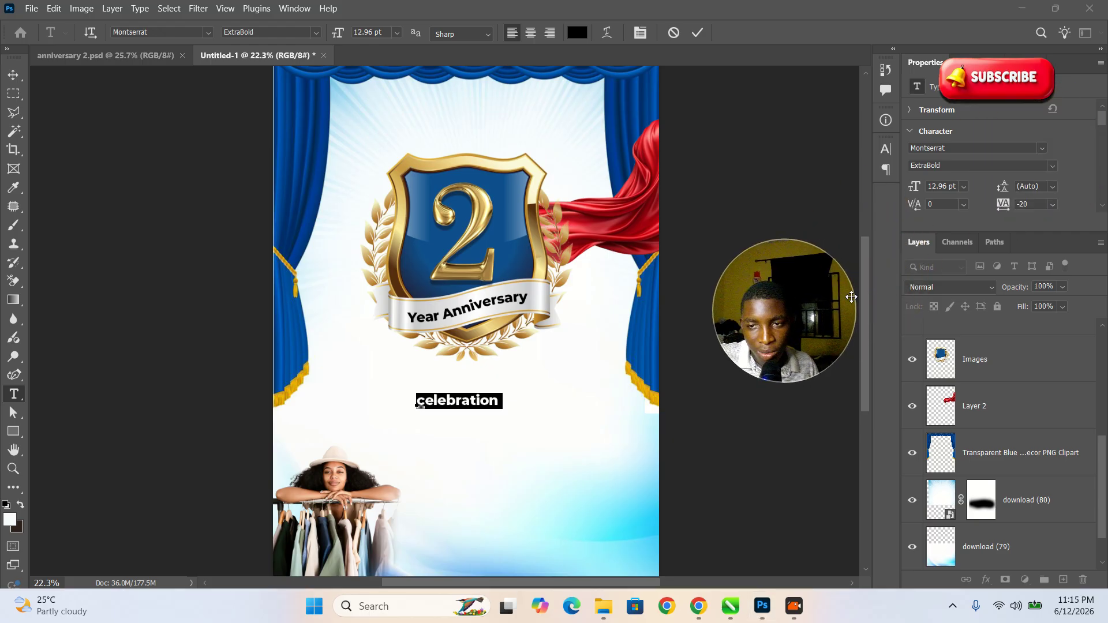
{"action": "scroll", "coordinate": [998, 156], "scroll_direction": "down", "scroll_amount": 5}
{"action": "scroll", "coordinate": [998, 156], "scroll_direction": "down", "scroll_amount": 2}
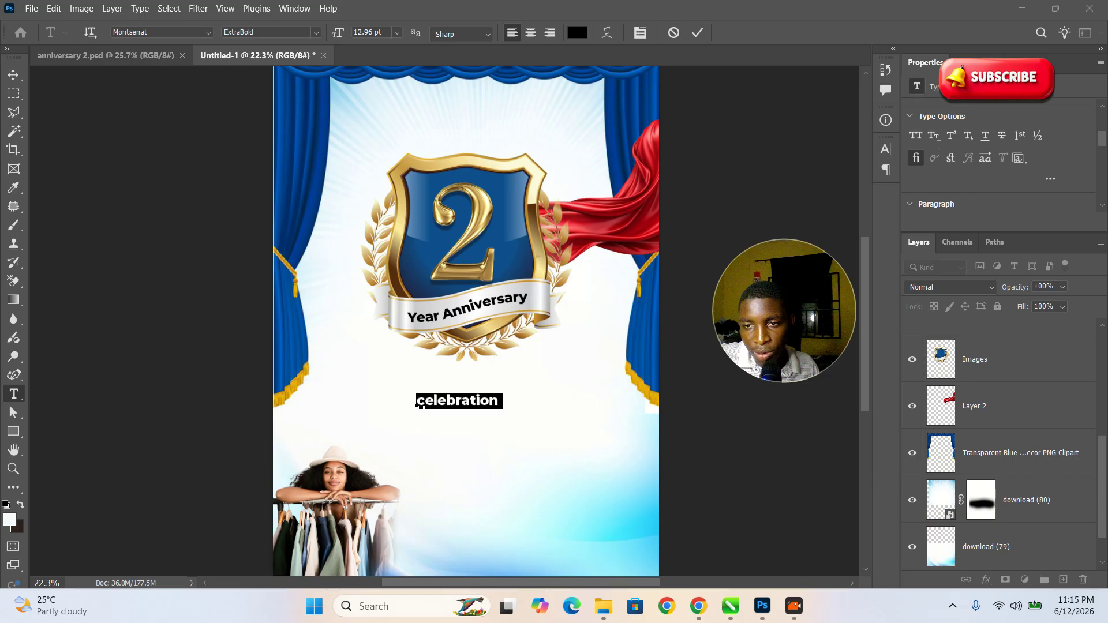
{"action": "left_click", "coordinate": [915, 136]}
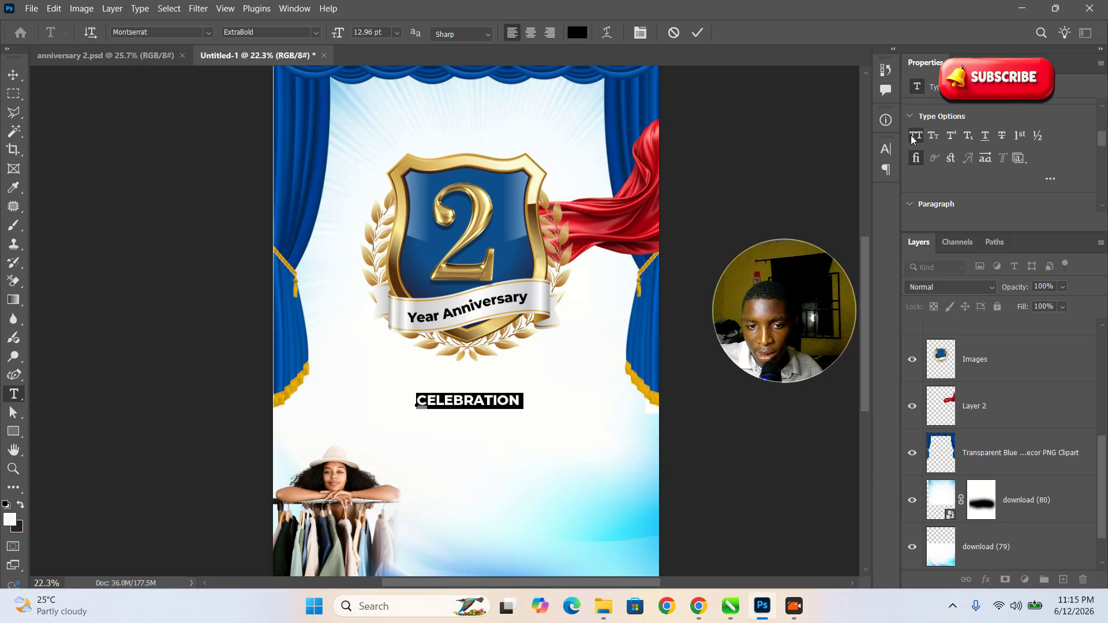
Enlarge the CELEBRATION heading to about 22.64 pt and place it just below the badge.
{"action": "left_click", "coordinate": [13, 75]}
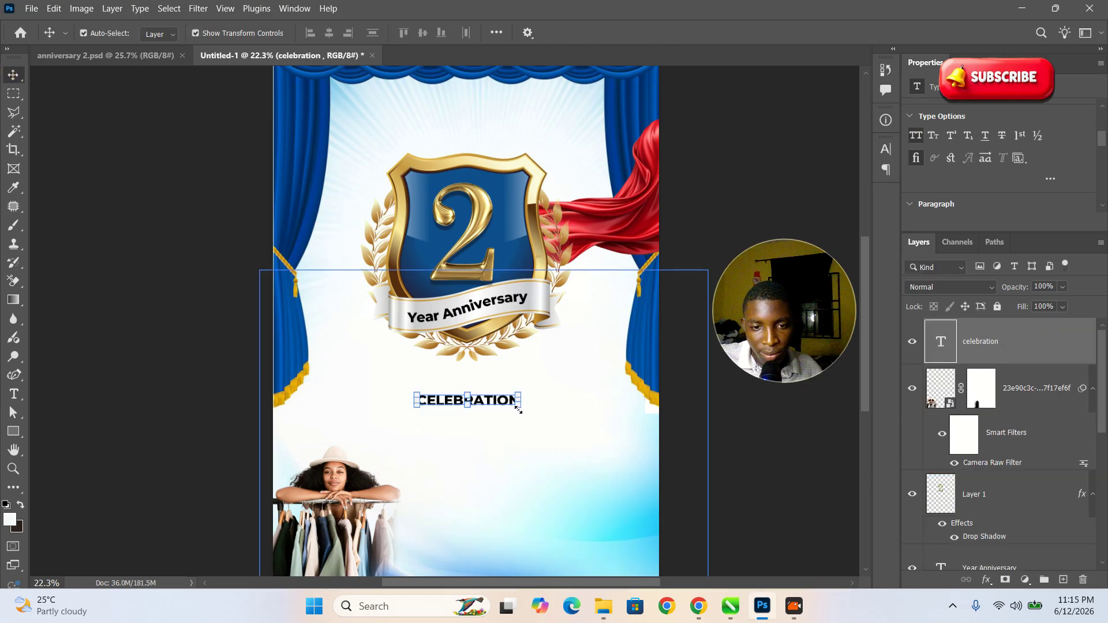
{"action": "mouse_move", "coordinate": [515, 410]}
{"action": "left_mouse_down"}
{"action": "mouse_move", "coordinate": [560, 442]}
{"action": "mouse_move", "coordinate": [507, 386]}
{"action": "mouse_move", "coordinate": [513, 395]}
{"action": "mouse_move", "coordinate": [515, 381]}
{"action": "mouse_move", "coordinate": [513, 390]}
{"action": "left_mouse_up"}
{"action": "key", "text": "Return"}
Change the CELEBRATION heading's text colour to the teal blue 1989ae.
{"action": "double_click", "coordinate": [517, 391]}
{"action": "left_click", "coordinate": [580, 33]}
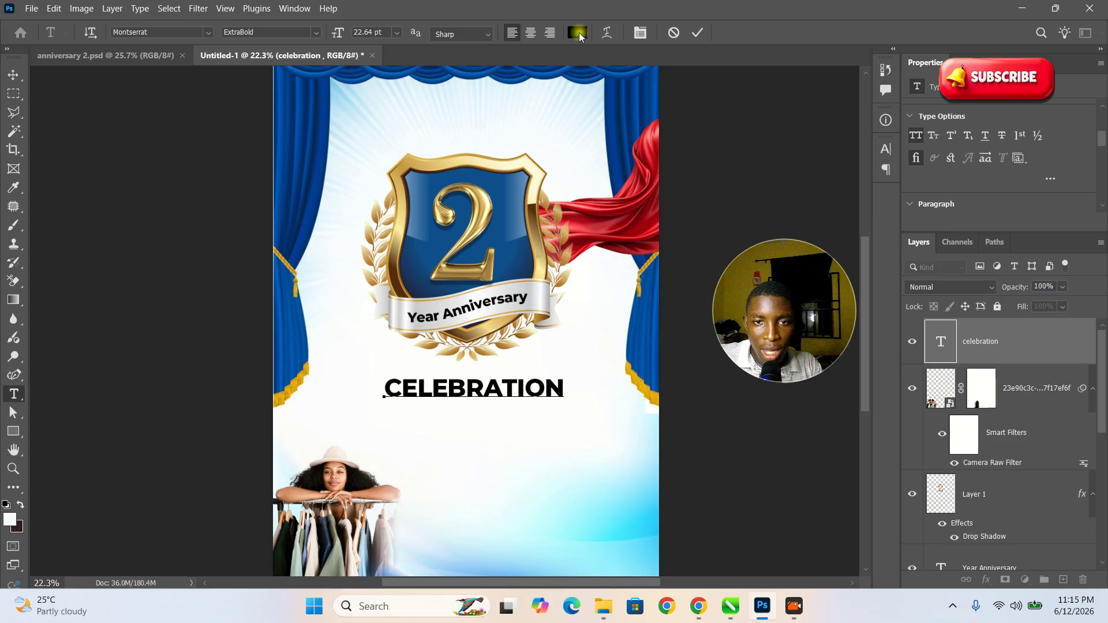
{"action": "left_click", "coordinate": [922, 289]}
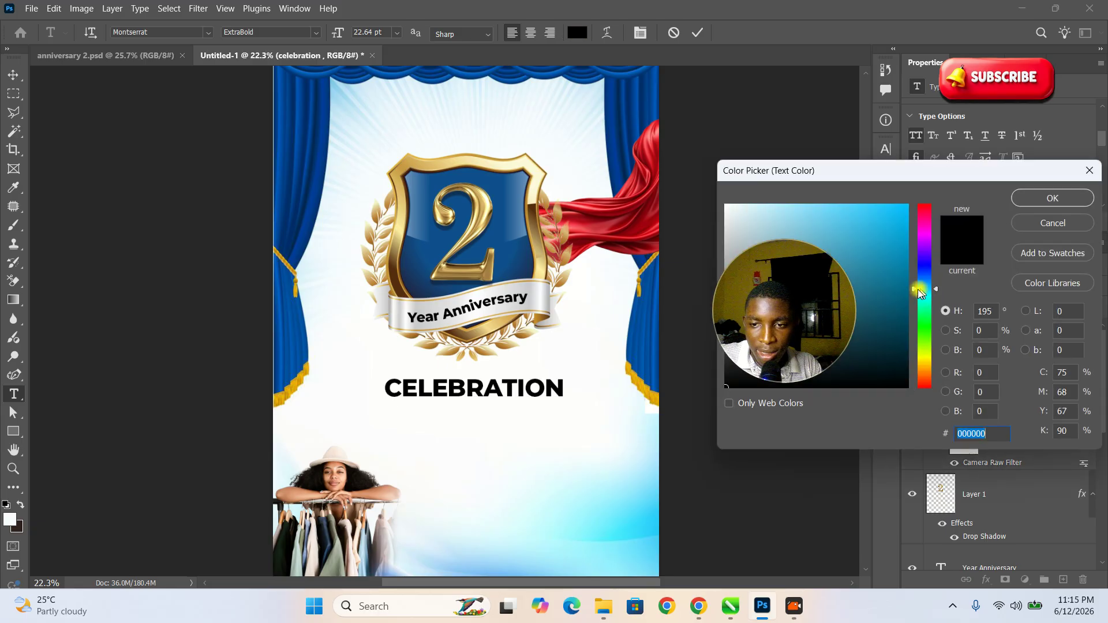
{"action": "left_click", "coordinate": [883, 263]}
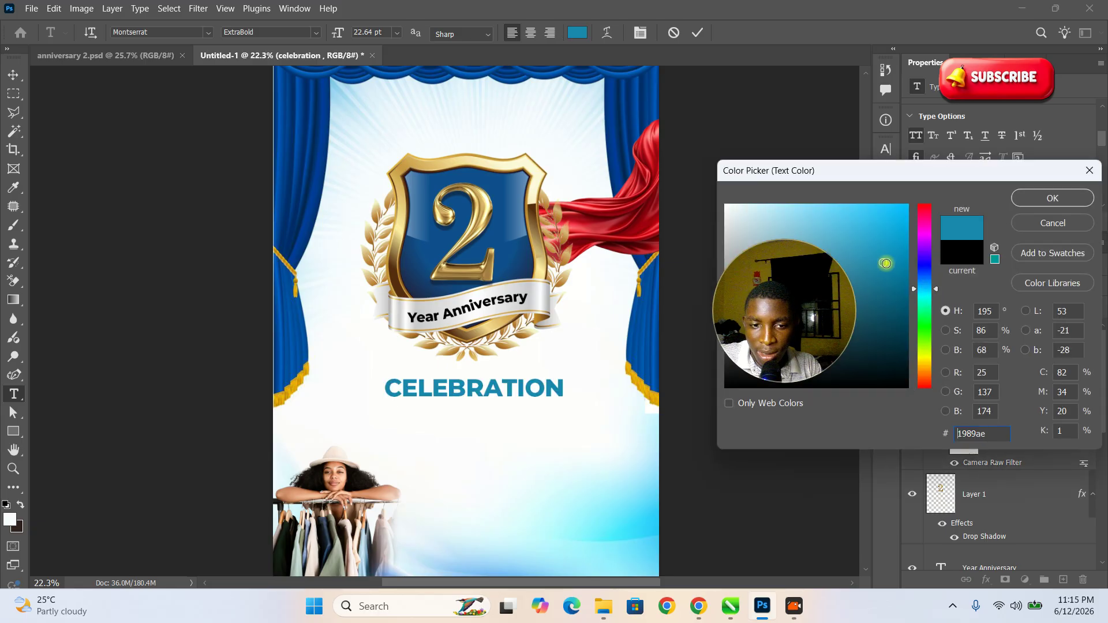
{"action": "left_click", "coordinate": [1051, 199]}
{"action": "left_click", "coordinate": [696, 32]}
{"action": "key", "text": "v"}
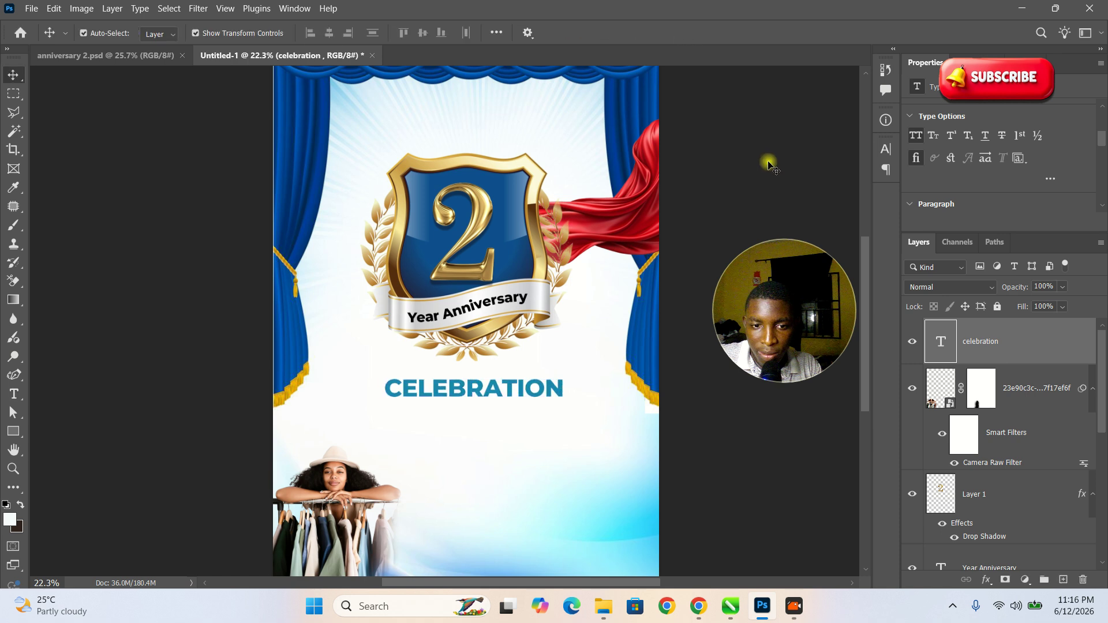
Change the CELEBRATION heading's font to Exotc350 Bd BT Bold.
{"action": "left_click", "coordinate": [768, 166]}
{"action": "scroll", "coordinate": [522, 416], "scroll_direction": "up", "scroll_amount": 3}
{"action": "left_click_drag", "start_coordinate": [519, 401], "coordinate": [510, 390]}
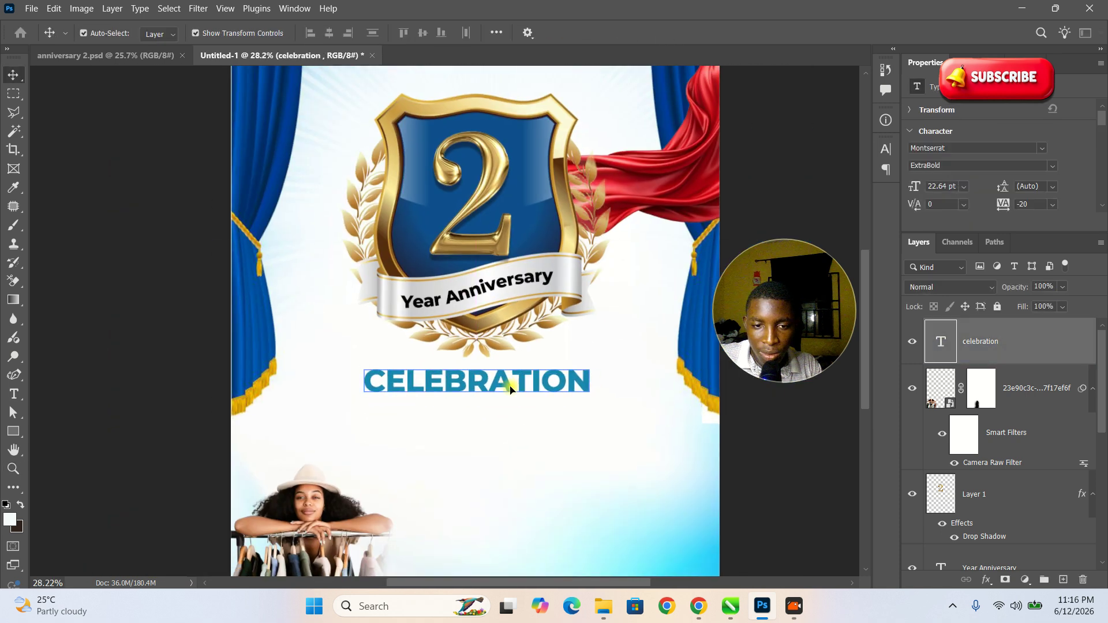
{"action": "double_click", "coordinate": [511, 390]}
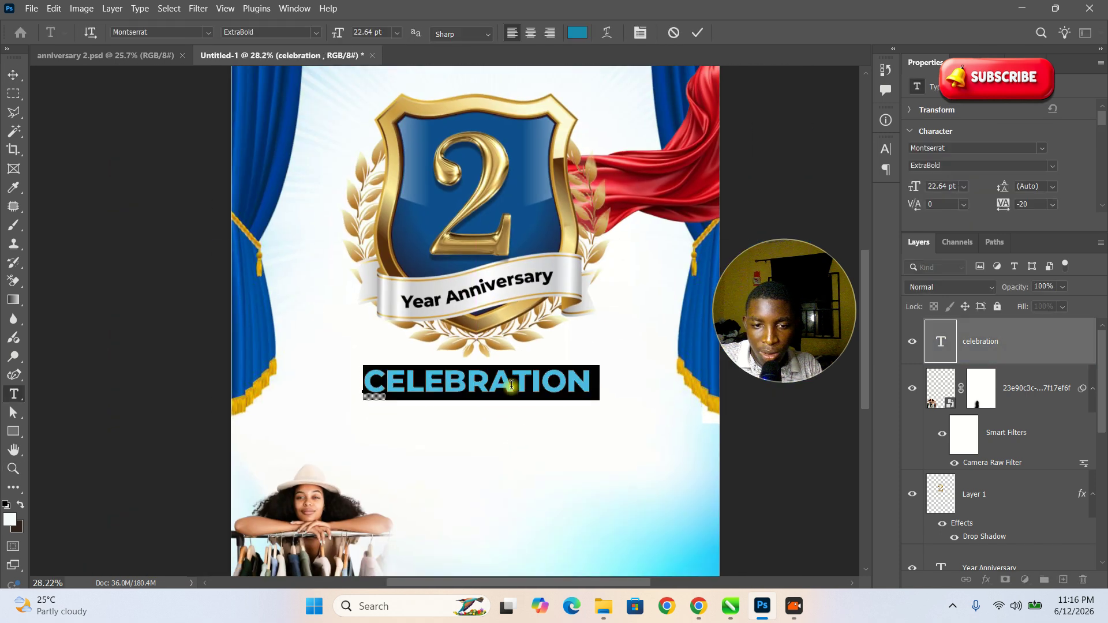
{"action": "left_click", "coordinate": [1042, 148]}
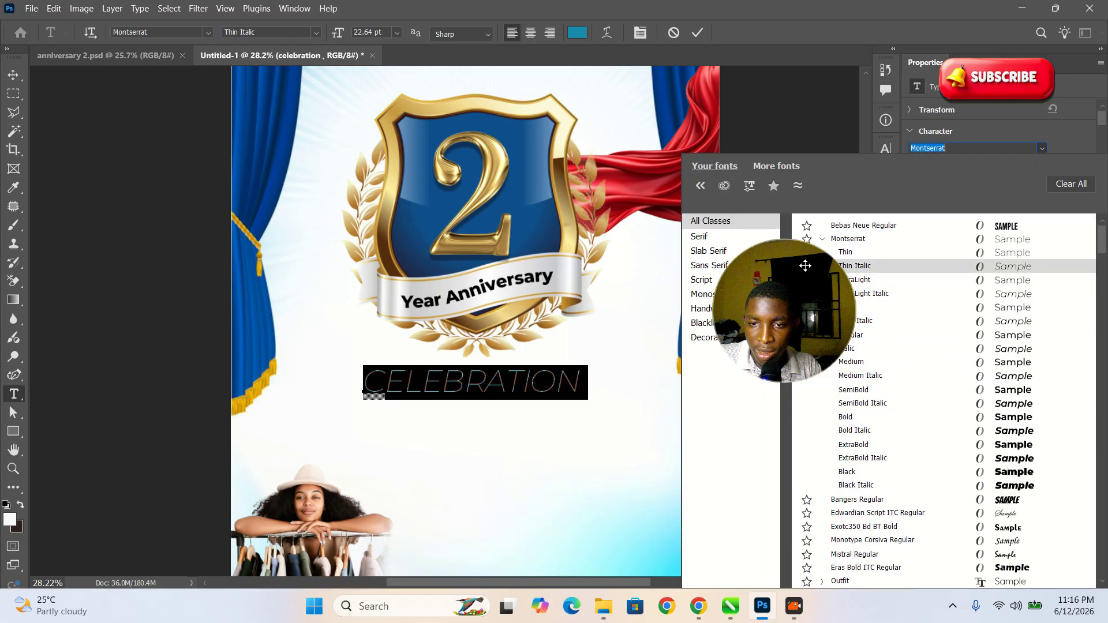
{"action": "left_click", "coordinate": [854, 445]}
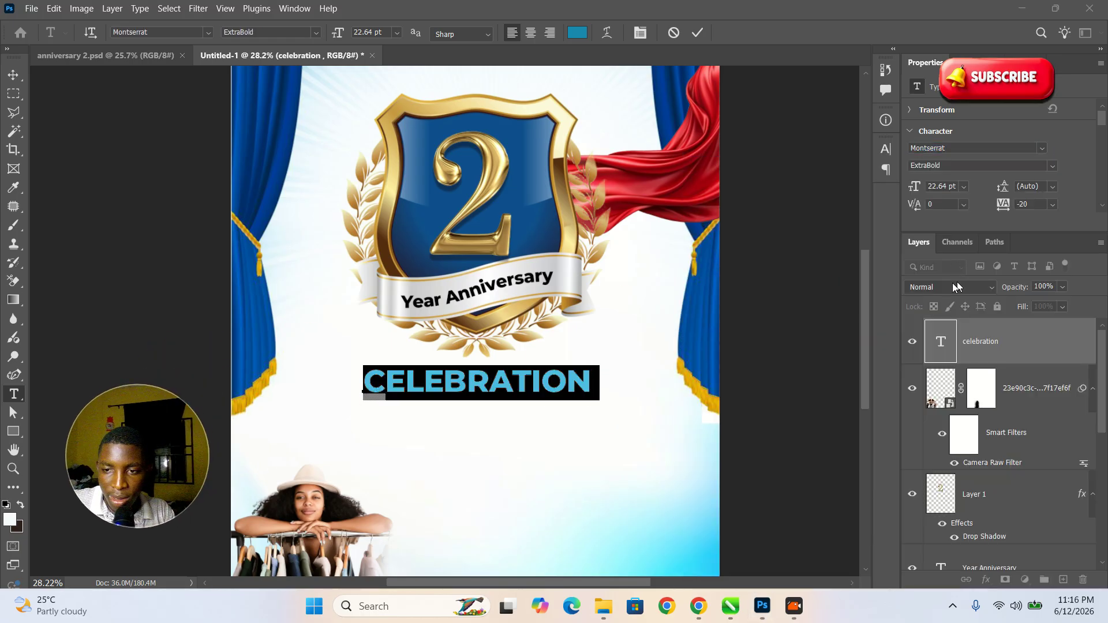
{"action": "left_click", "coordinate": [1042, 149]}
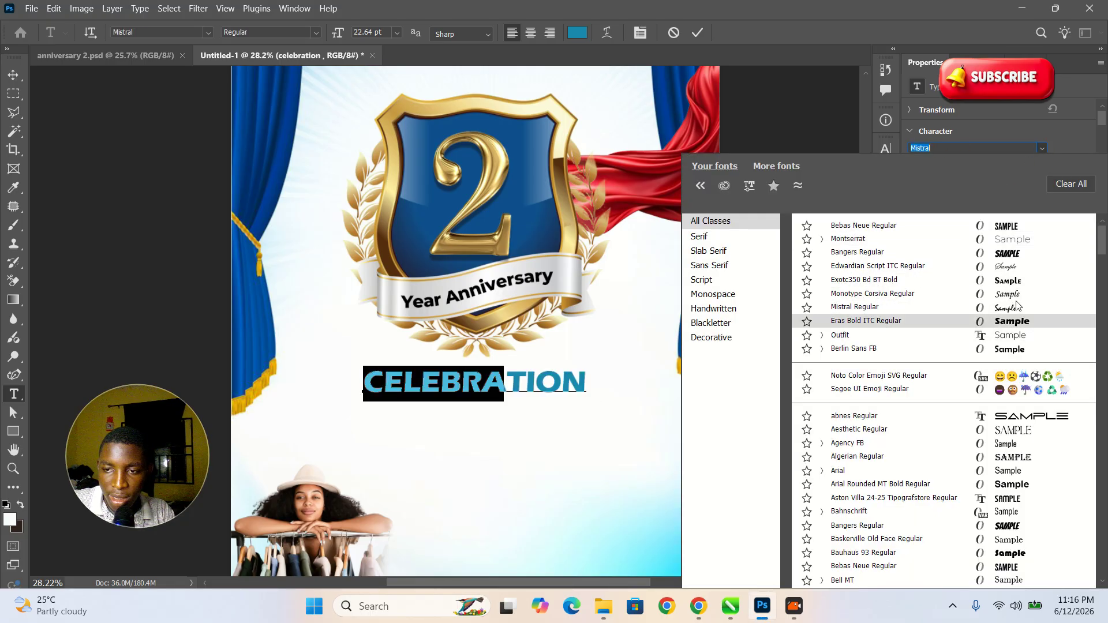
{"action": "left_click", "coordinate": [1016, 286]}
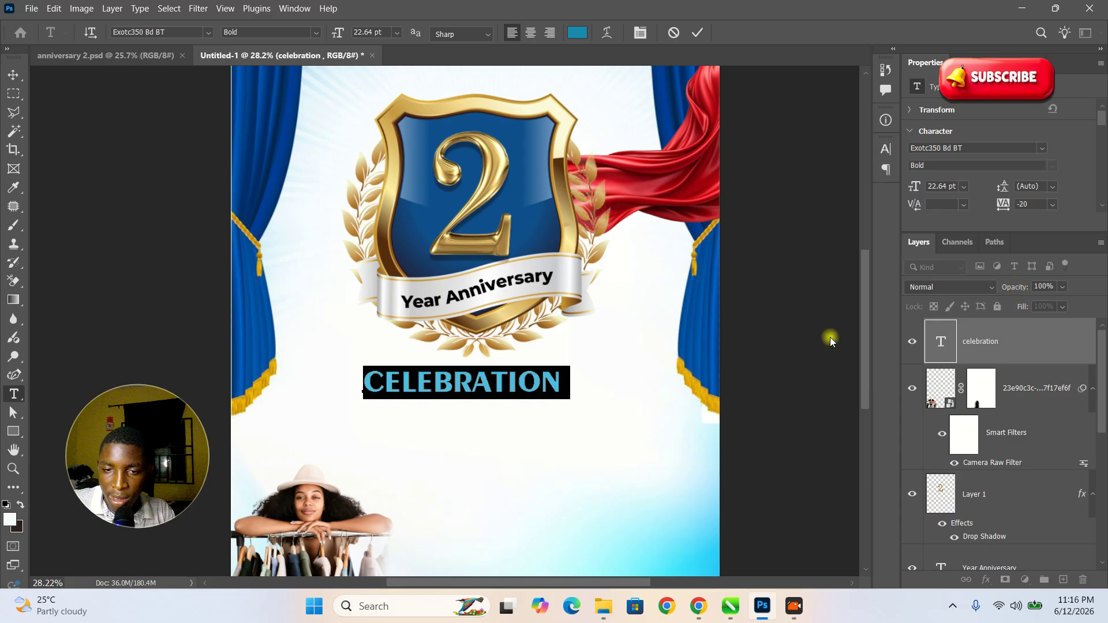
Apply Small Caps and Superscript formatting to the CELEBRATION text.
{"action": "scroll", "coordinate": [968, 198], "scroll_direction": "down", "scroll_amount": 5}
{"action": "left_click", "coordinate": [932, 147]}
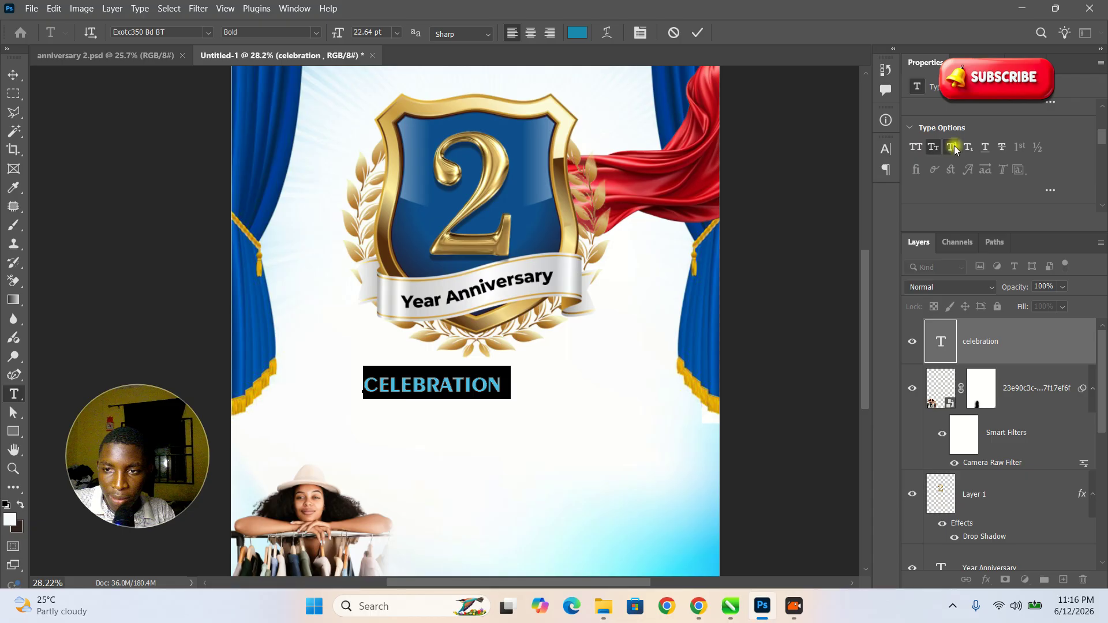
{"action": "left_click", "coordinate": [952, 146]}
{"action": "left_click", "coordinate": [915, 146]}
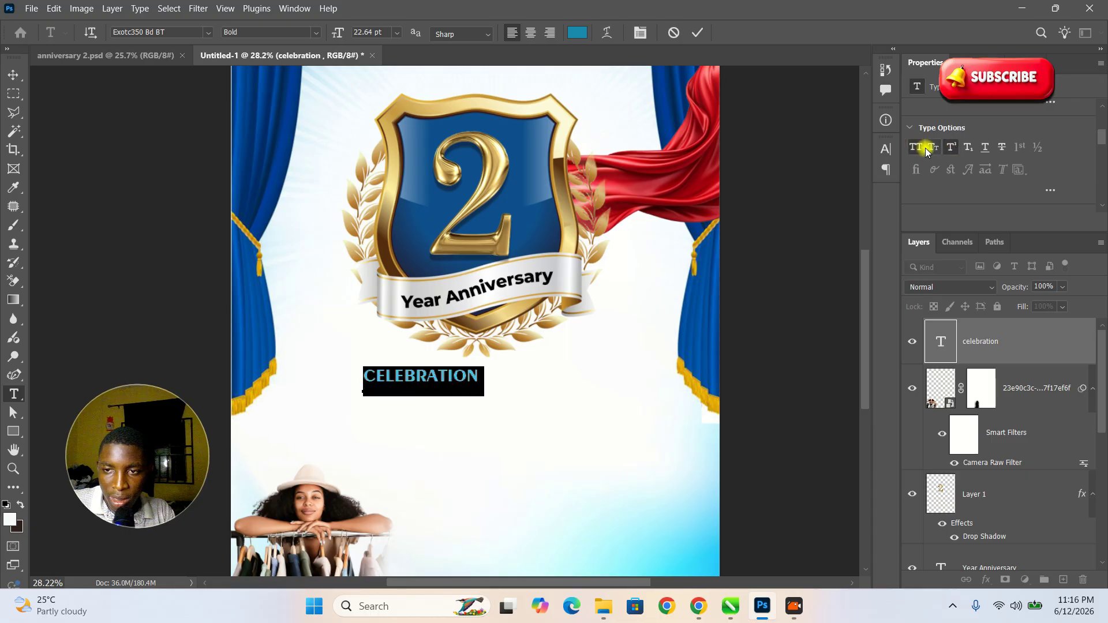
{"action": "key", "text": "ctrl+z"}
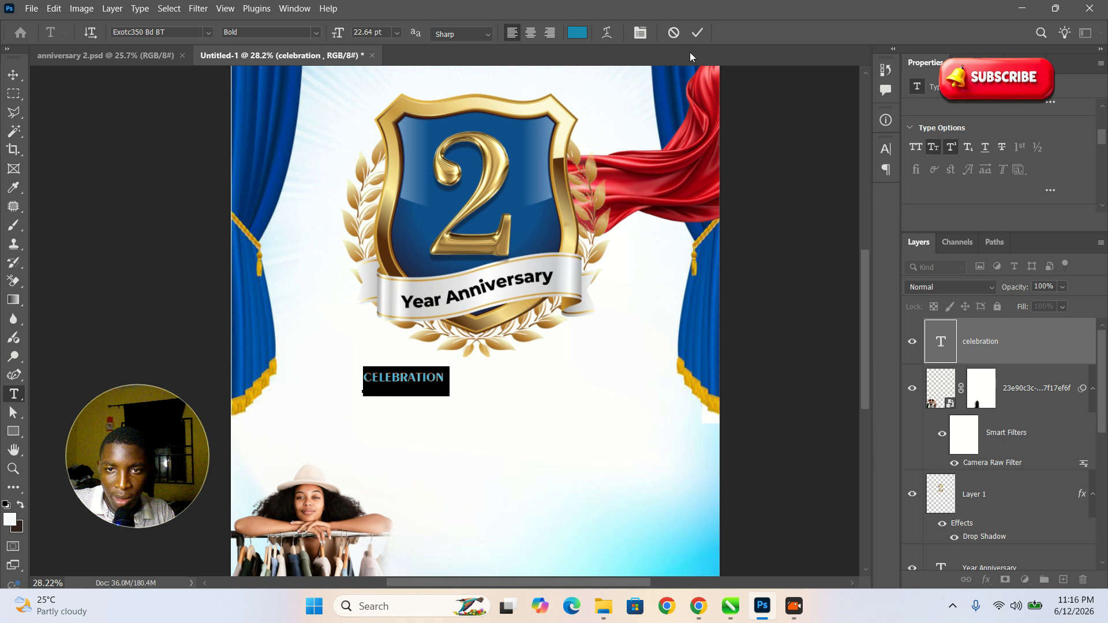
Scale the CELEBRATION heading up to about 307% and centre it just below the badge.
{"action": "left_click", "coordinate": [698, 30]}
{"action": "key", "text": "v"}
{"action": "left_click_drag", "start_coordinate": [447, 386], "coordinate": [555, 384]}
{"action": "key", "text": "Return"}
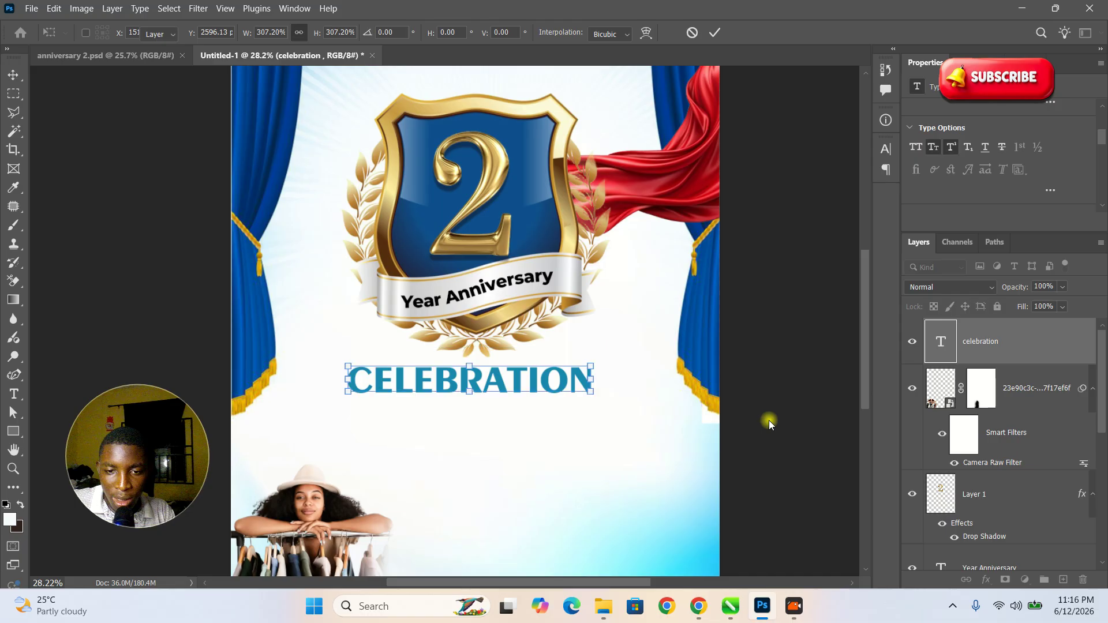
{"action": "left_click", "coordinate": [129, 306]}
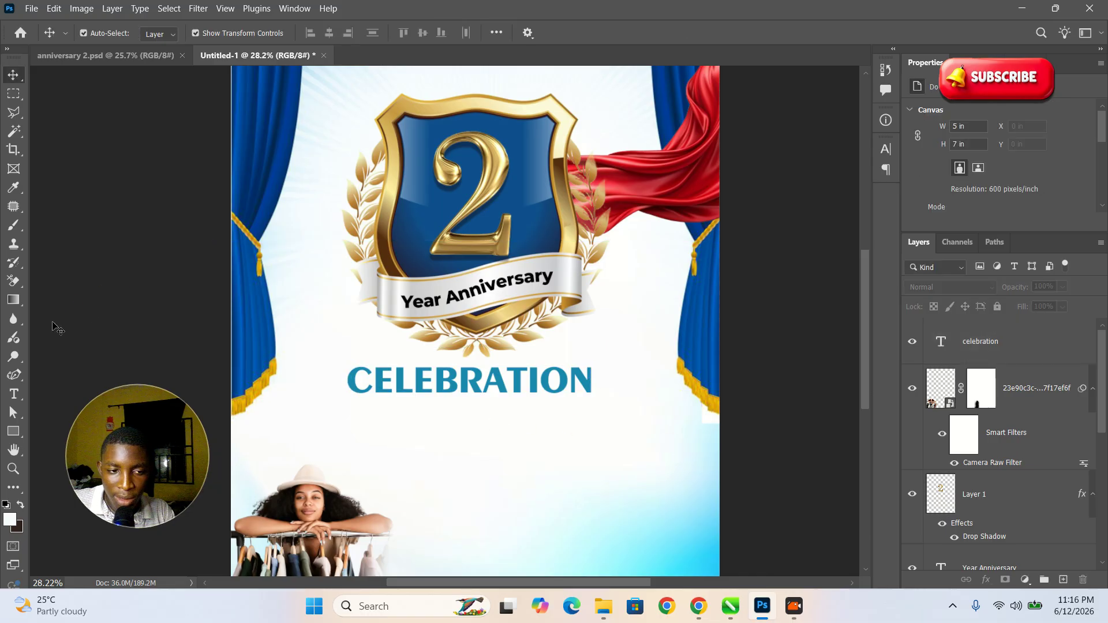
Draw a rectangle about 2.31 × 0.41 in just below the CELEBRATION heading and fill it with red f00c0c.
{"action": "left_click", "coordinate": [12, 434]}
{"action": "left_click_drag", "start_coordinate": [355, 407], "coordinate": [582, 446]}
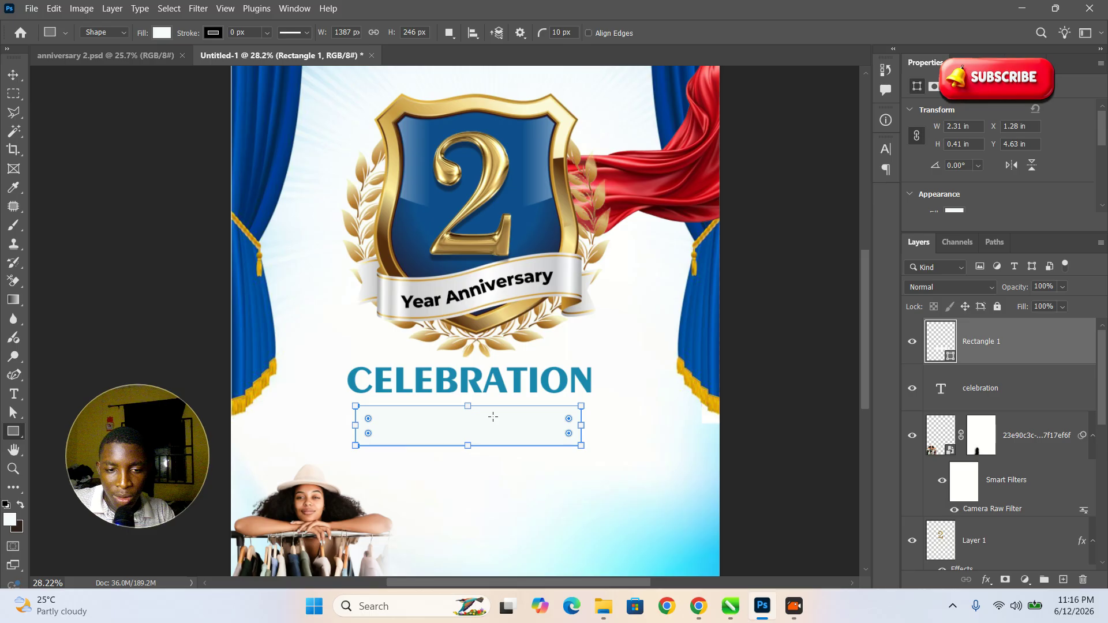
{"action": "double_click", "coordinate": [947, 355]}
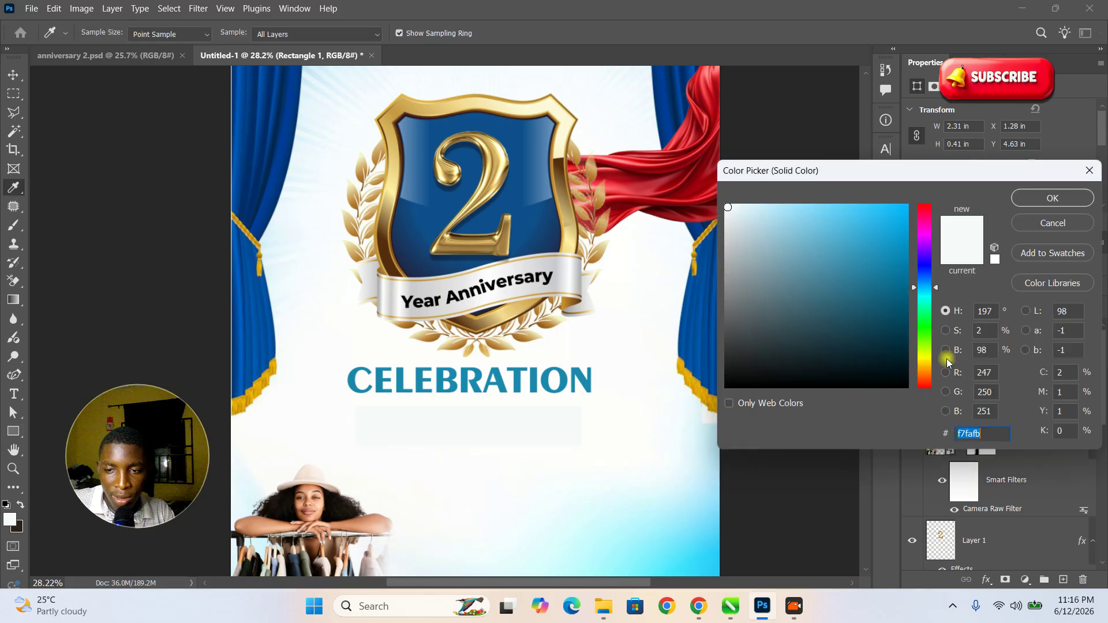
{"action": "left_click", "coordinate": [924, 208]}
{"action": "left_click", "coordinate": [926, 208]}
{"action": "left_click", "coordinate": [899, 215]}
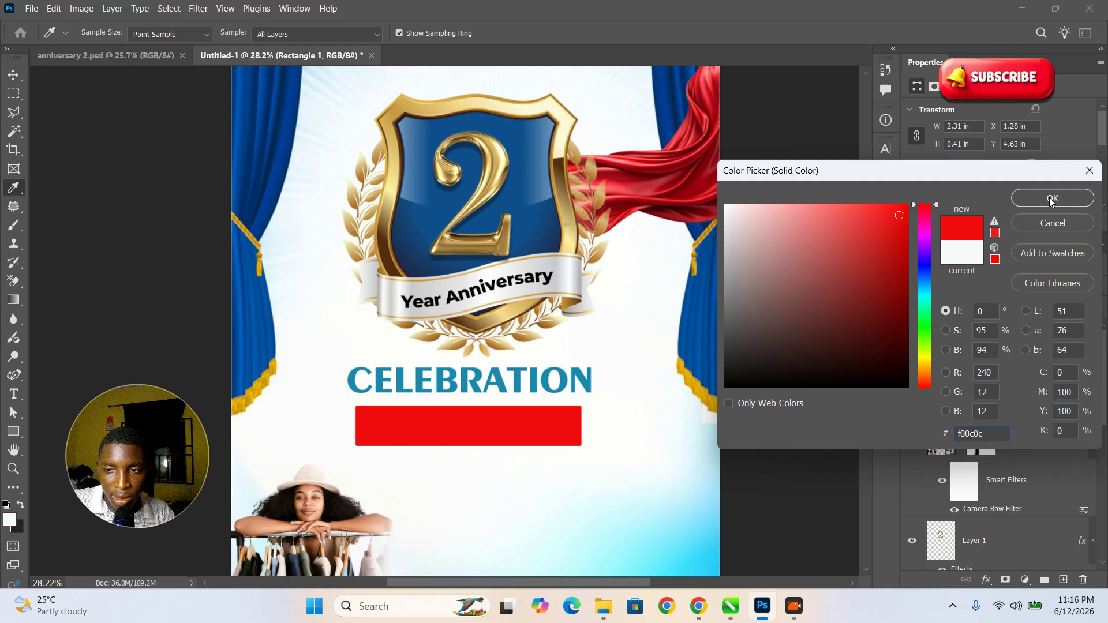
{"action": "left_click", "coordinate": [1052, 199]}
Add the text "10% discount", enlarge it to about 45.78 pt and place it over the red rectangle.
{"action": "left_click", "coordinate": [13, 395]}
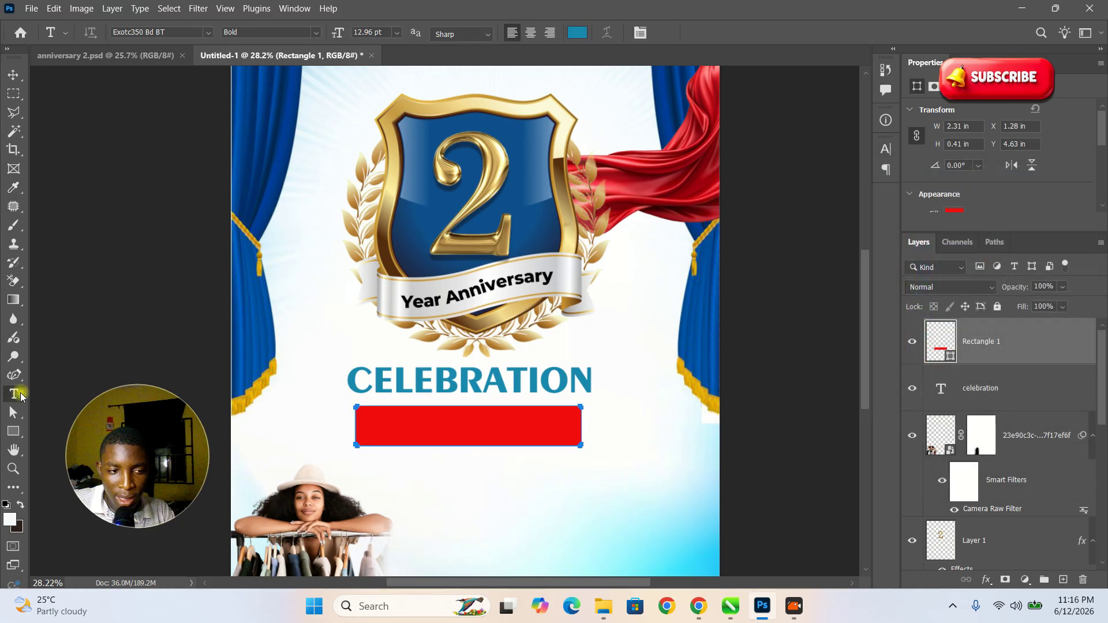
{"action": "left_click", "coordinate": [418, 493]}
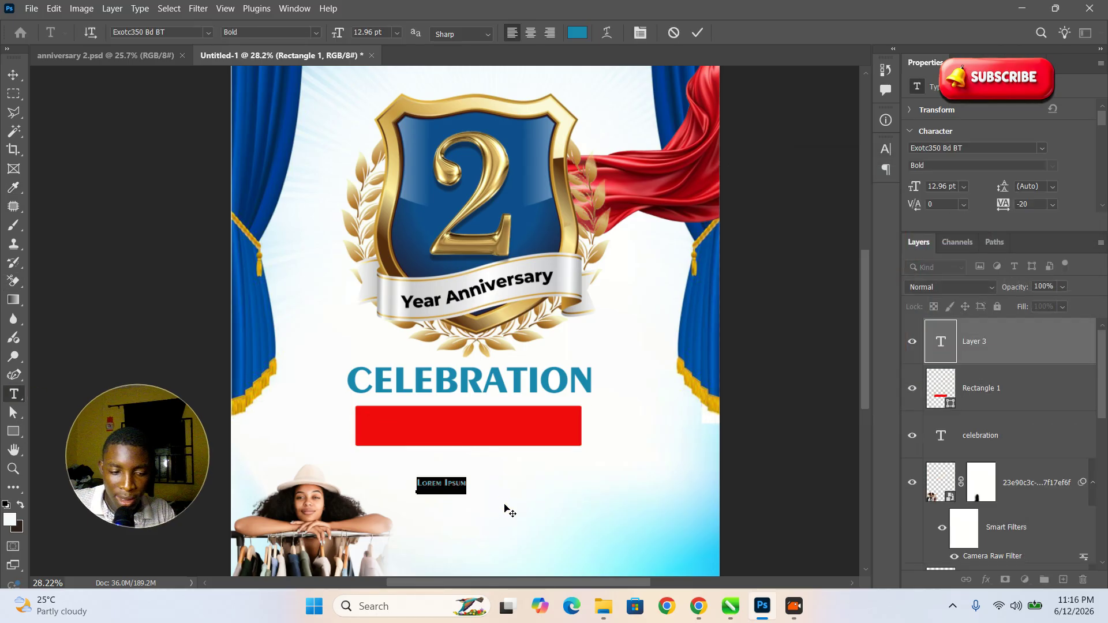
{"action": "type", "text": "10% DISCOUNT"}
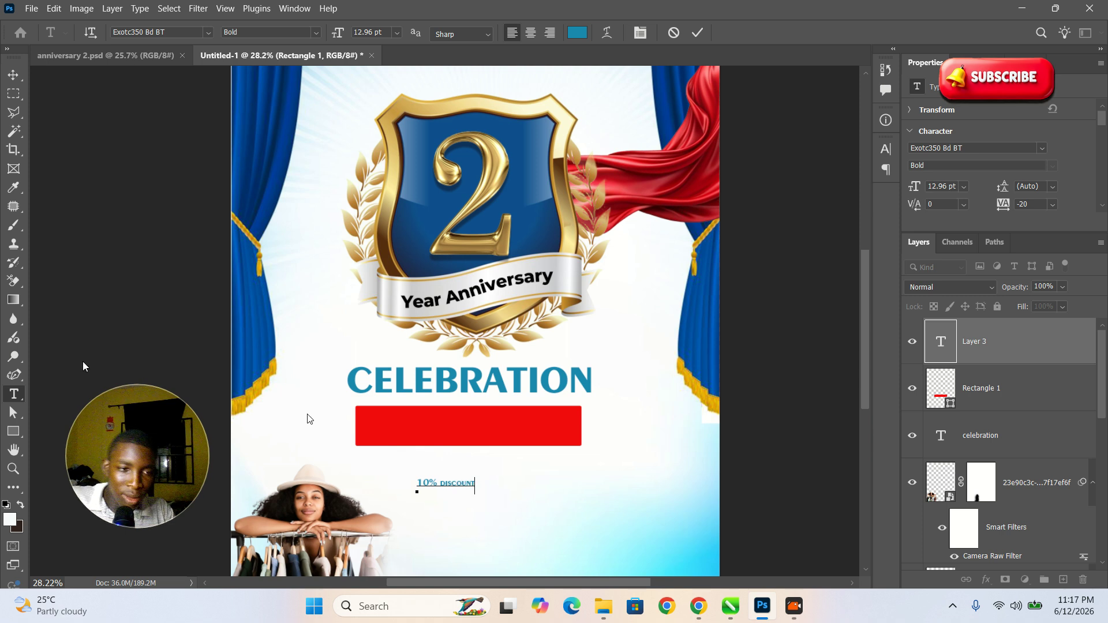
{"action": "left_click", "coordinate": [13, 75]}
{"action": "left_click_drag", "start_coordinate": [435, 487], "coordinate": [532, 461]}
{"action": "left_click_drag", "start_coordinate": [482, 435], "coordinate": [573, 445]}
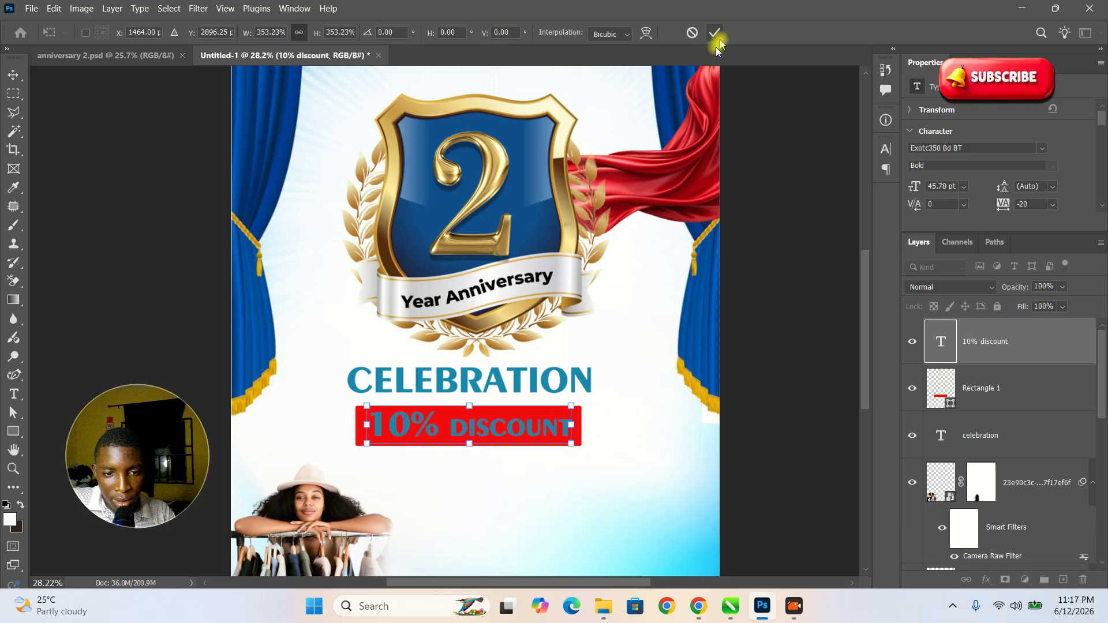
Change the 10% discount text's colour to white ffffff.
{"action": "key", "text": "z"}
{"action": "left_click_drag", "start_coordinate": [407, 442], "coordinate": [528, 457]}
{"action": "key", "text": "v"}
{"action": "left_click_drag", "start_coordinate": [545, 413], "coordinate": [543, 419]}
{"action": "double_click", "coordinate": [543, 418]}
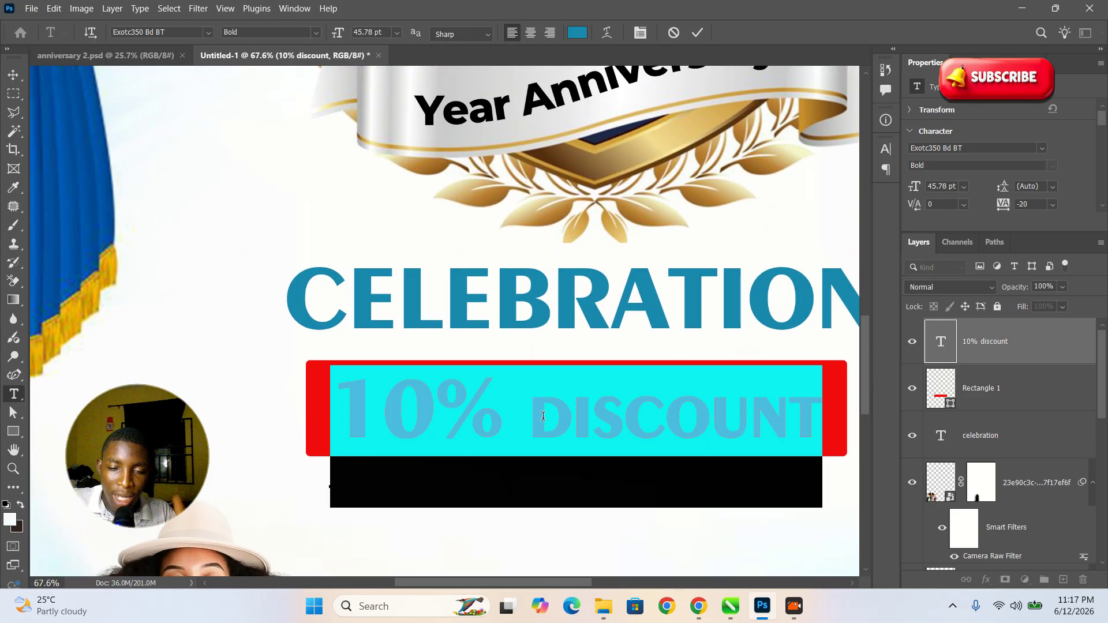
{"action": "left_click", "coordinate": [572, 35]}
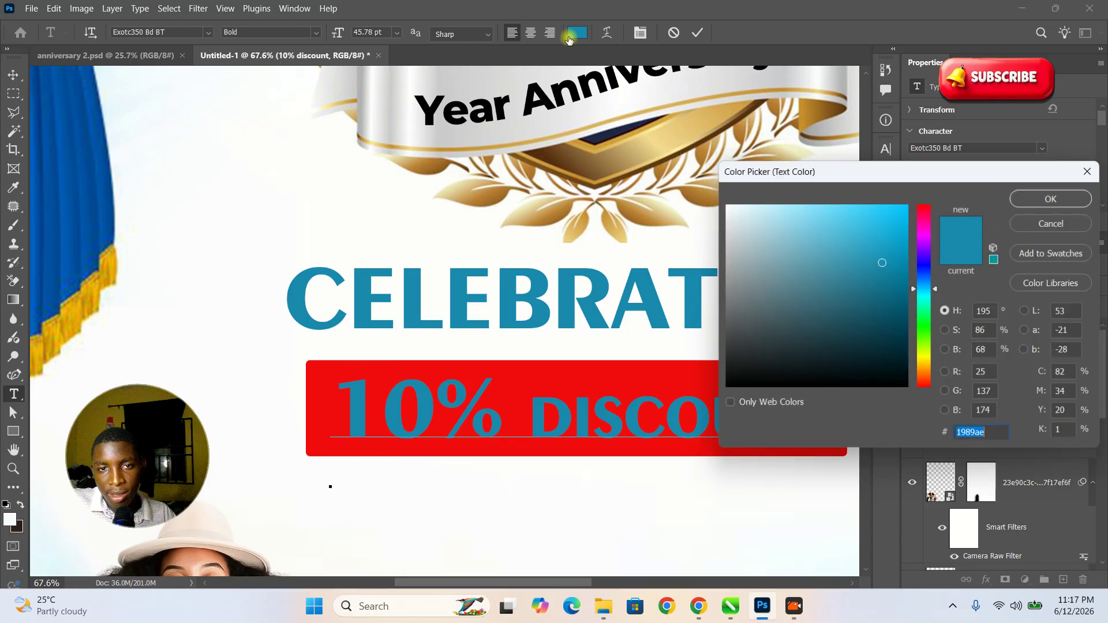
{"action": "left_click_drag", "start_coordinate": [728, 211], "coordinate": [725, 195]}
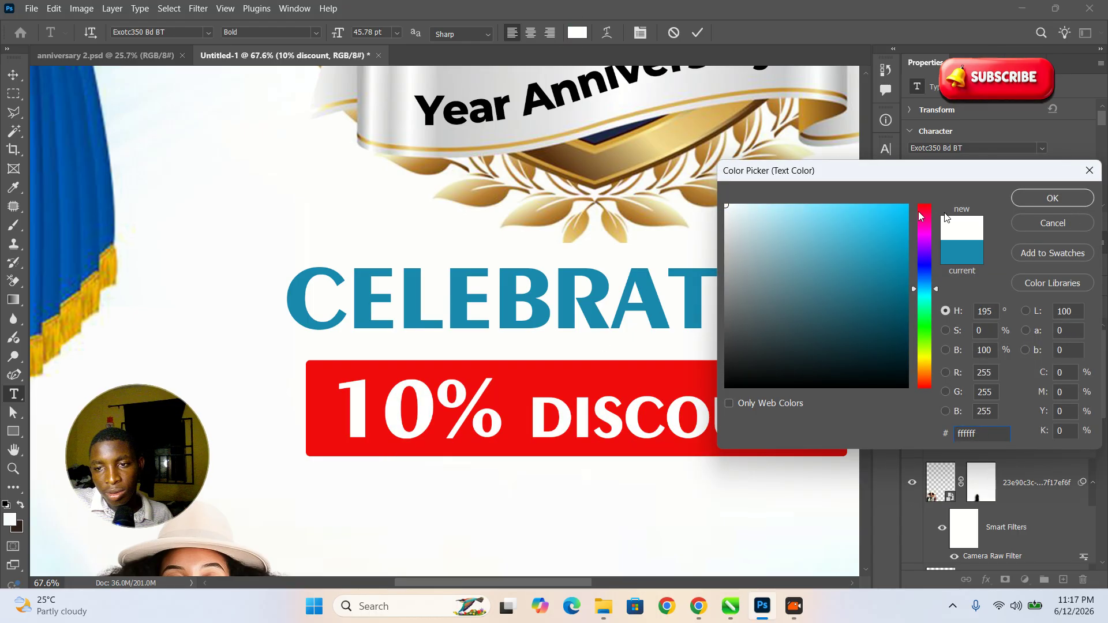
{"action": "left_click", "coordinate": [1053, 198]}
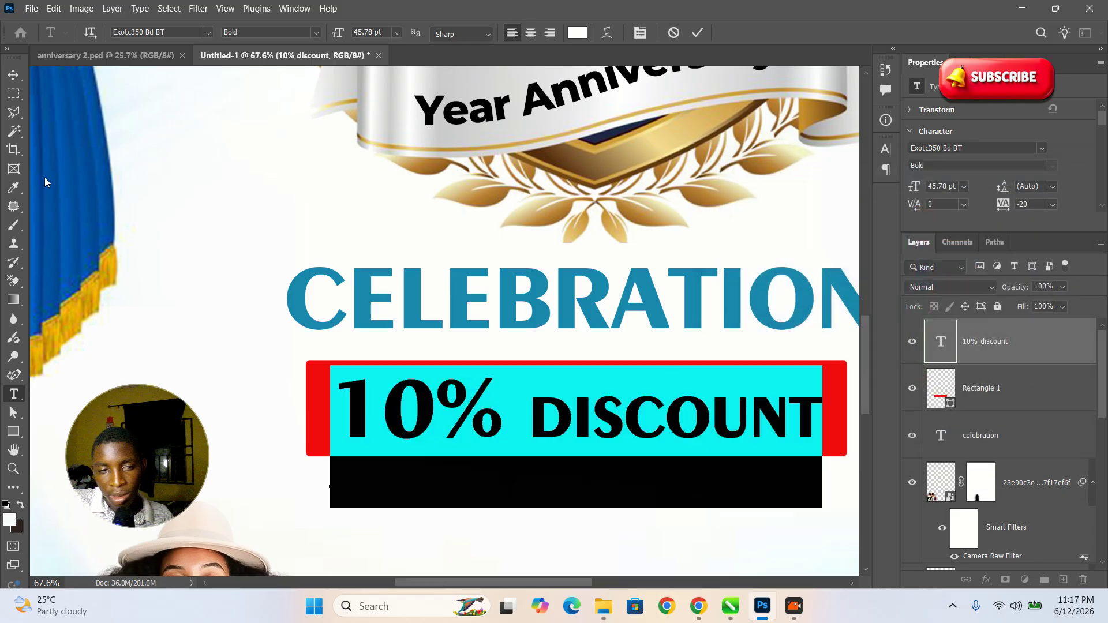
Commit the 10% discount text and centre it within the red rectangle.
{"action": "left_click", "coordinate": [13, 77]}
{"action": "left_click", "coordinate": [519, 396]}
{"action": "key", "text": "ctrl+space"}
{"action": "left_click_drag", "start_coordinate": [463, 414], "coordinate": [390, 397]}
{"action": "left_click_drag", "start_coordinate": [448, 463], "coordinate": [467, 477]}
{"action": "left_click_drag", "start_coordinate": [670, 379], "coordinate": [628, 385]}
{"action": "left_click_drag", "start_coordinate": [372, 450], "coordinate": [471, 440]}
{"action": "left_click", "coordinate": [770, 364]}
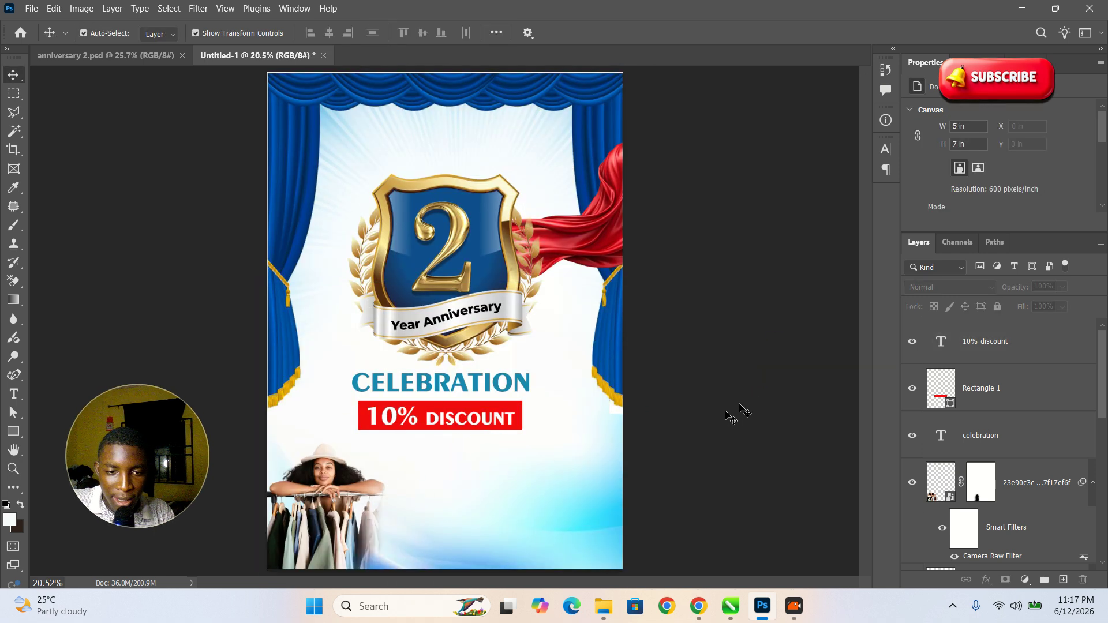
{"action": "key", "text": "alt+Tab"}
{"action": "key", "text": "alt+Tab"}
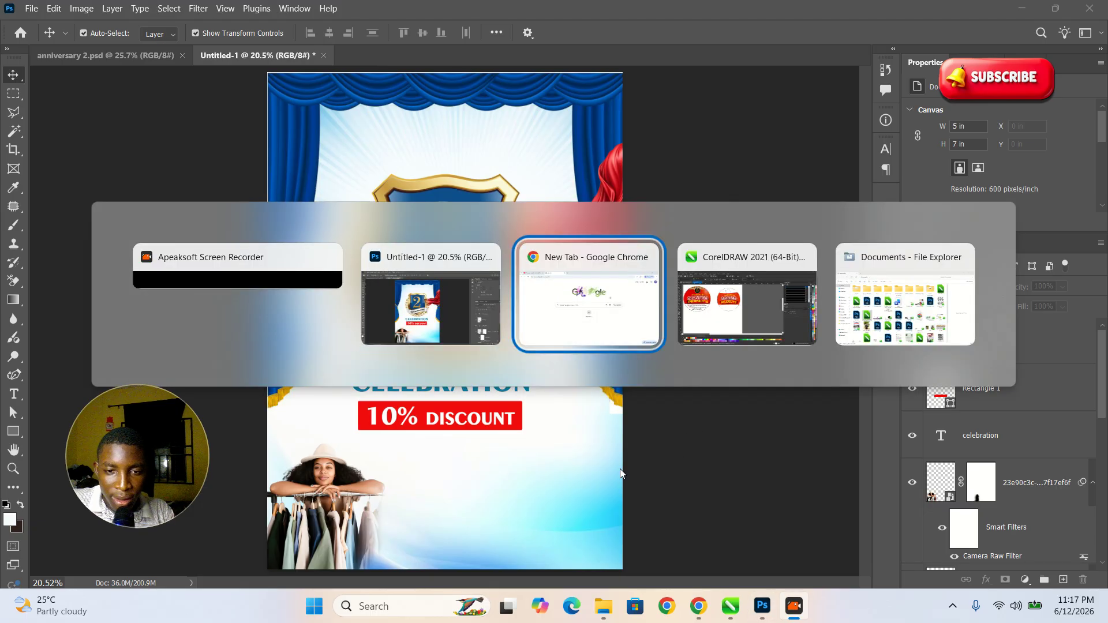
{"action": "key", "text": "alt+Tab"}
{"action": "key", "text": "alt+Tab"}
{"action": "key", "text": "alt+Tab"}
{"action": "key", "text": "alt+Tab"}
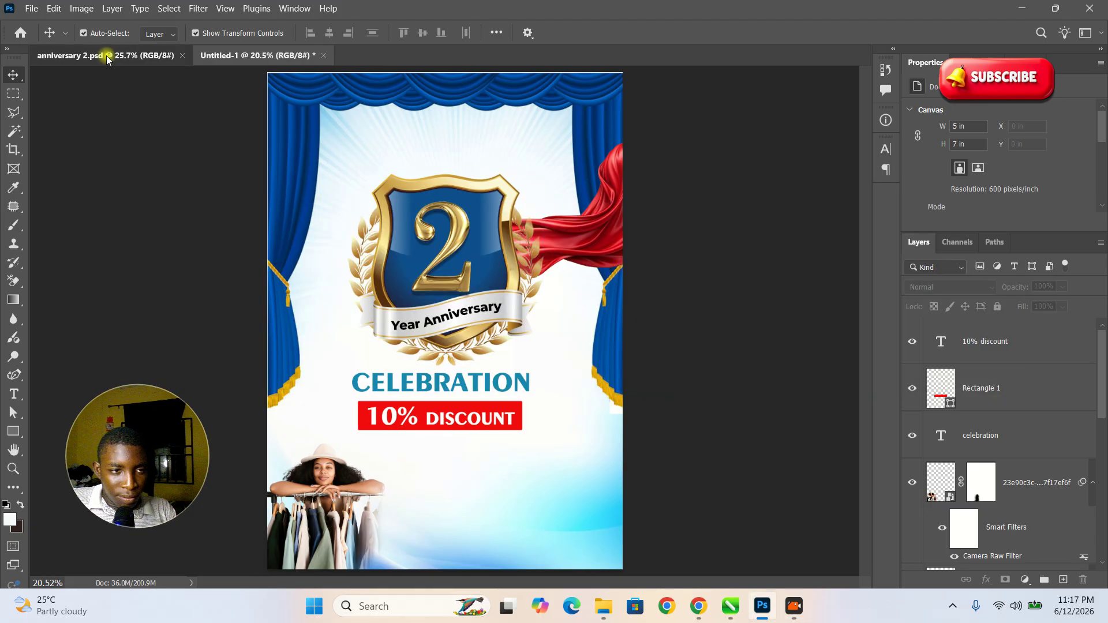
Copy the "WE'RE 2!" body text from anniversary 2.psd and return to the new flyer document.
{"action": "left_click", "coordinate": [106, 56]}
{"action": "double_click", "coordinate": [440, 475]}
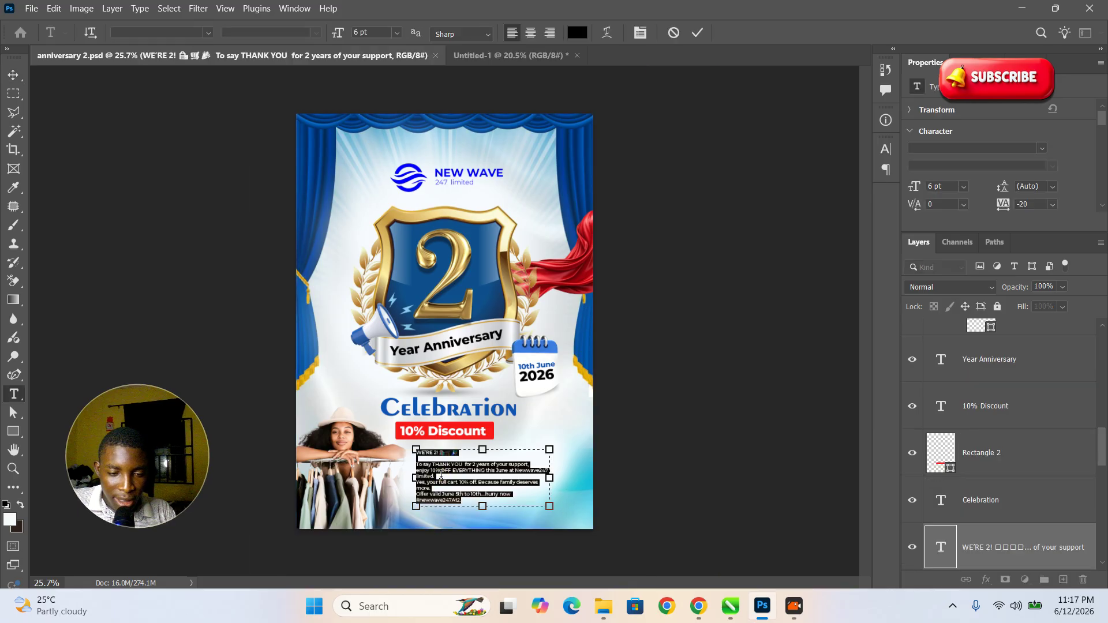
{"action": "left_click", "coordinate": [508, 55]}
{"action": "key", "text": "v"}
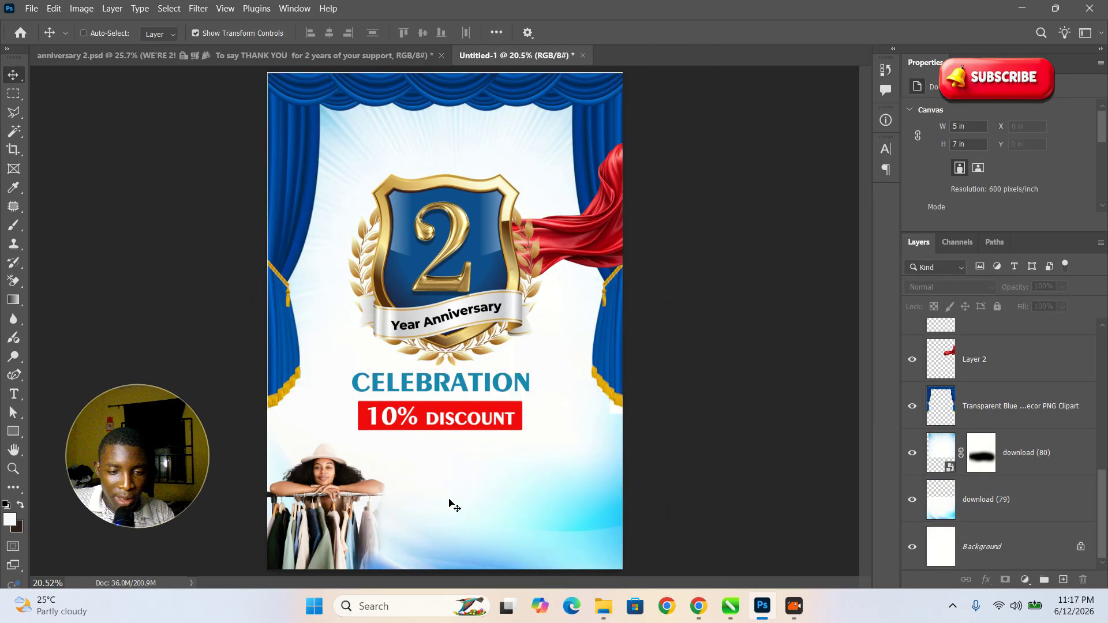
{"action": "left_click", "coordinate": [453, 507]}
{"action": "left_click", "coordinate": [749, 372]}
{"action": "key", "text": "ctrl"}
{"action": "left_click", "coordinate": [554, 405], "text": "ctrl"}
{"action": "left_click", "coordinate": [51, 388], "text": "ctrl"}
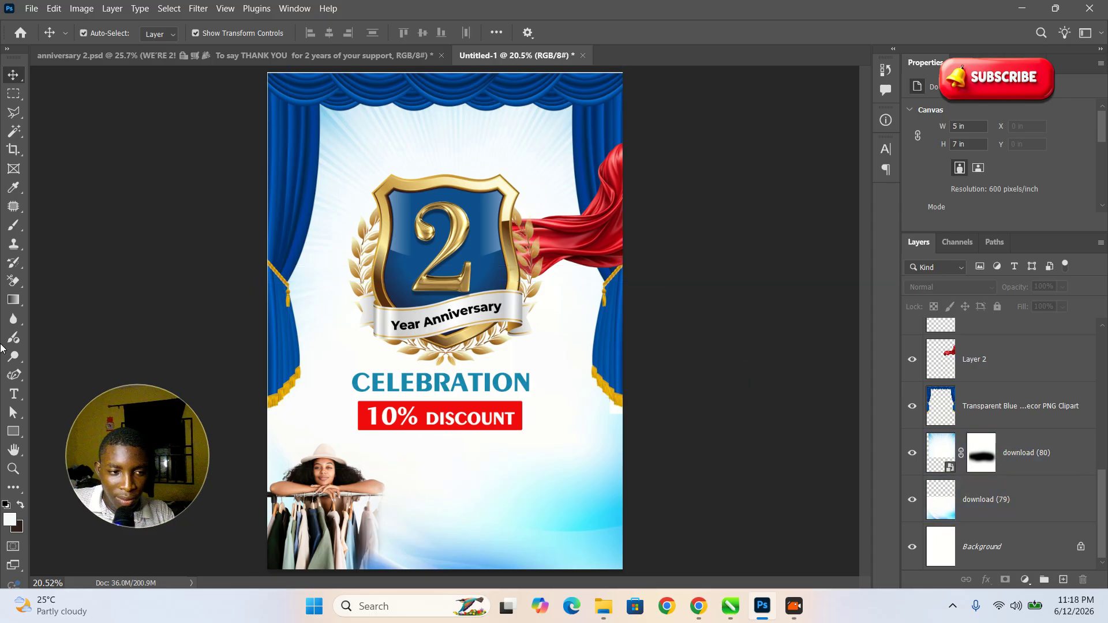
Create a paragraph text box beside the woman, paste the copied body text into it and shorten the box.
{"action": "left_click", "coordinate": [14, 394]}
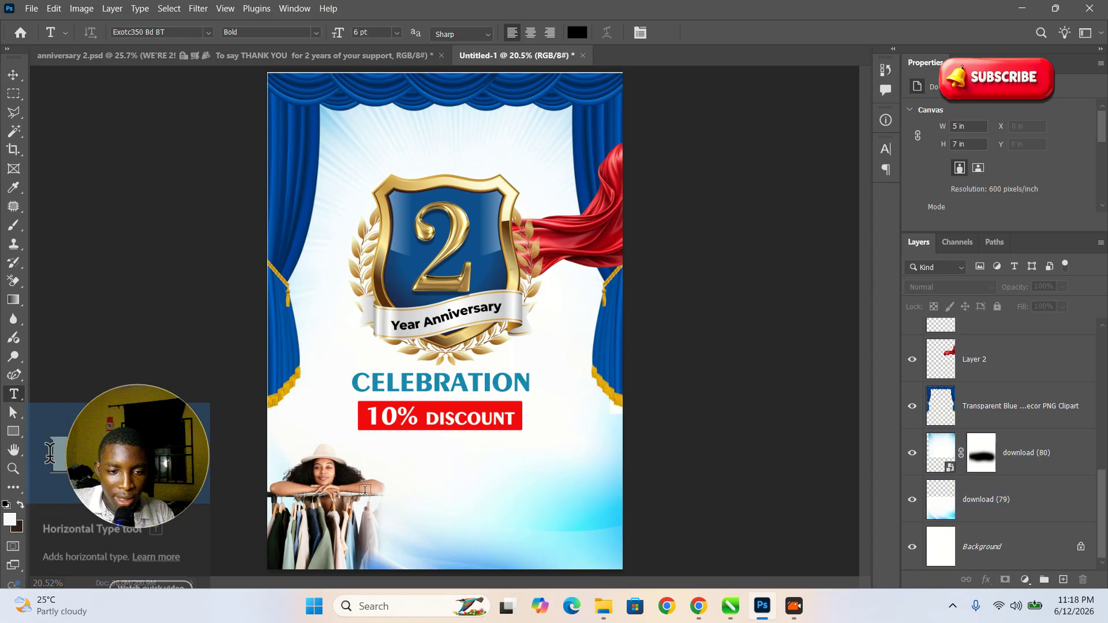
{"action": "left_click_drag", "start_coordinate": [412, 459], "coordinate": [575, 545]}
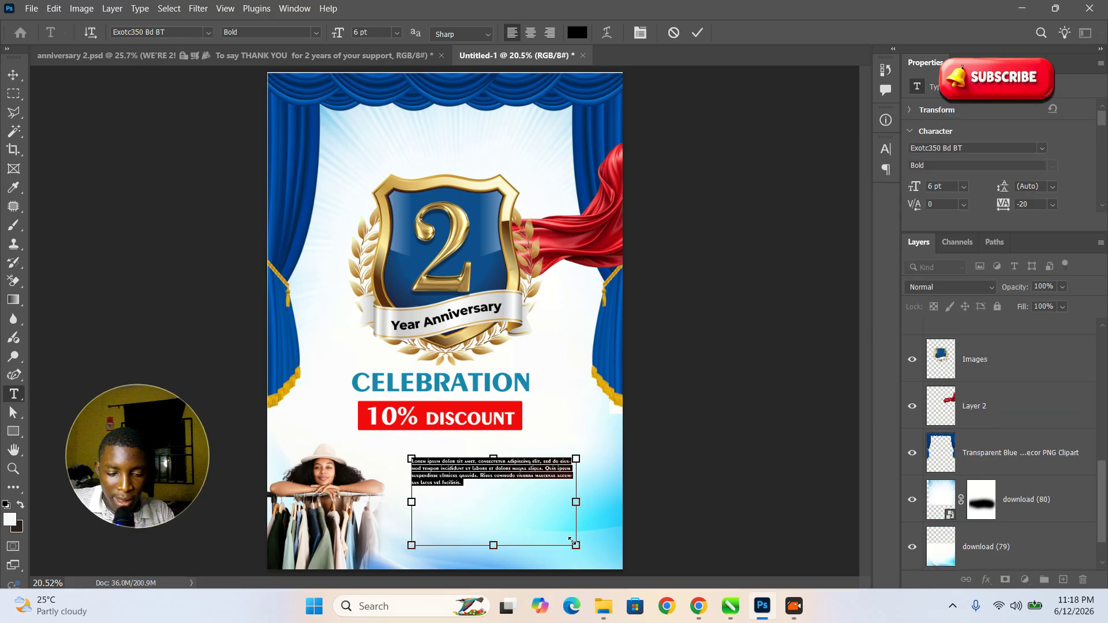
{"action": "key", "text": "ctrl+v"}
{"action": "left_click_drag", "start_coordinate": [493, 545], "coordinate": [488, 522]}
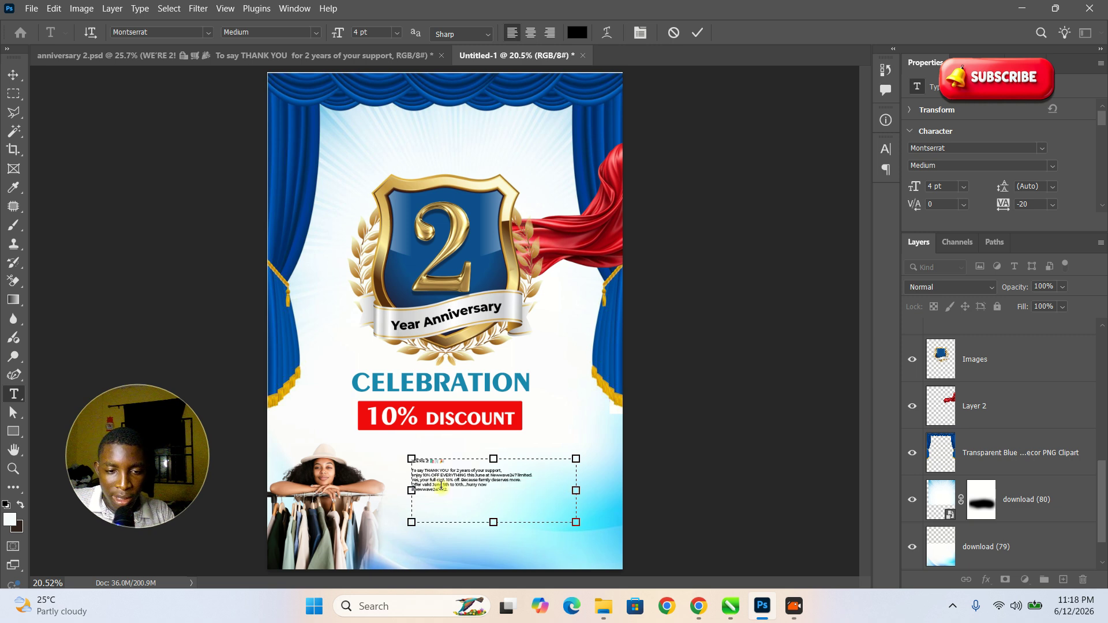
Set the font size of all the pasted body text to 9 pt.
{"action": "key", "text": "ctrl+a"}
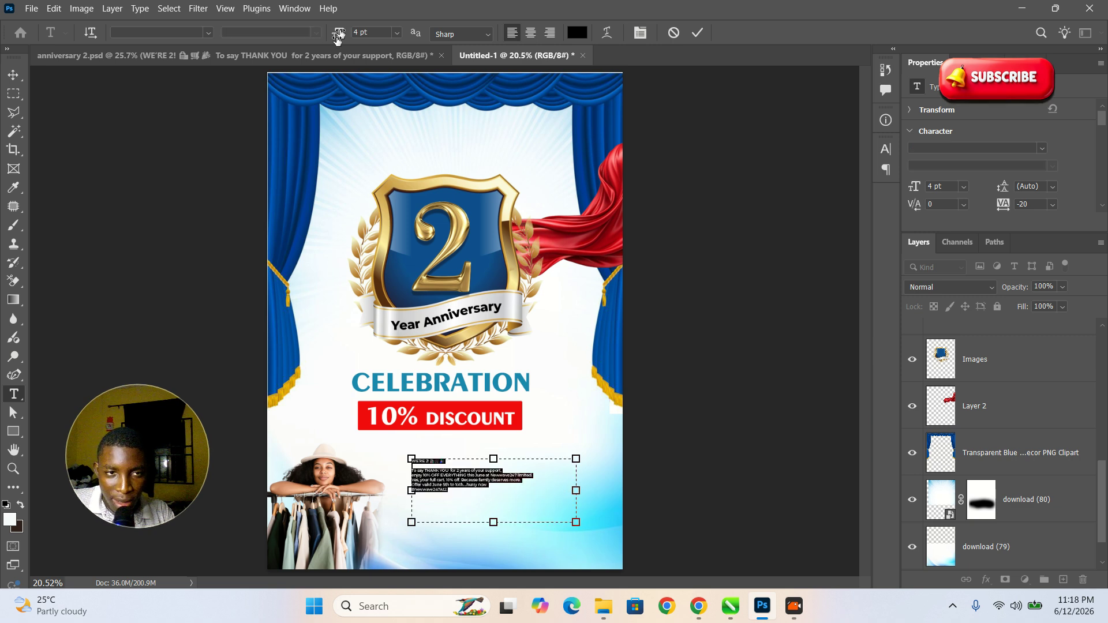
{"action": "left_click", "coordinate": [398, 33]}
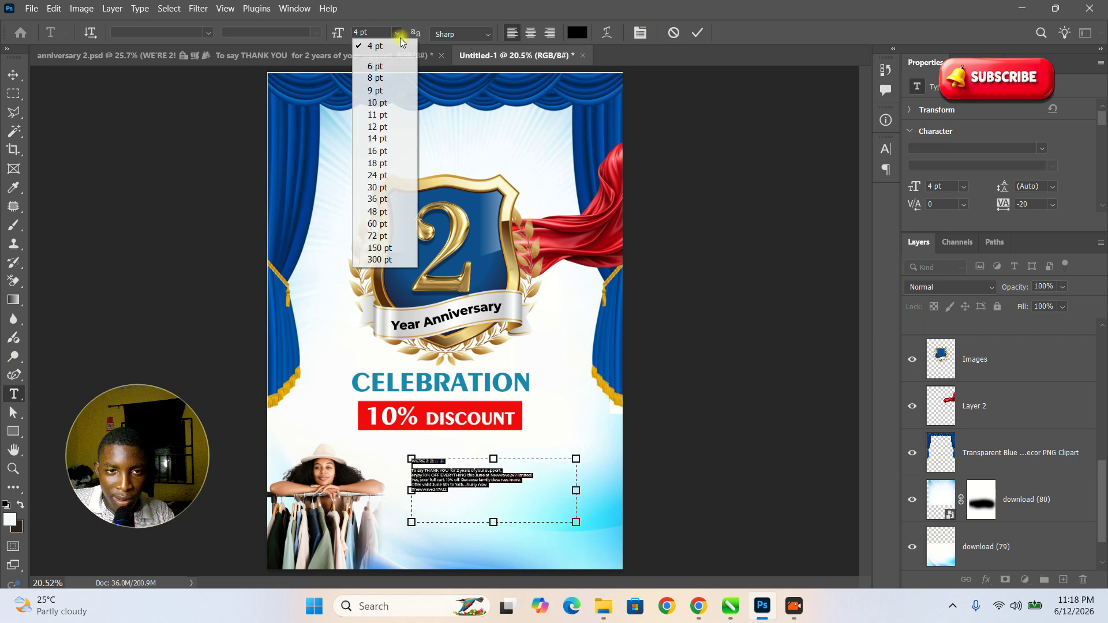
{"action": "left_click", "coordinate": [378, 102]}
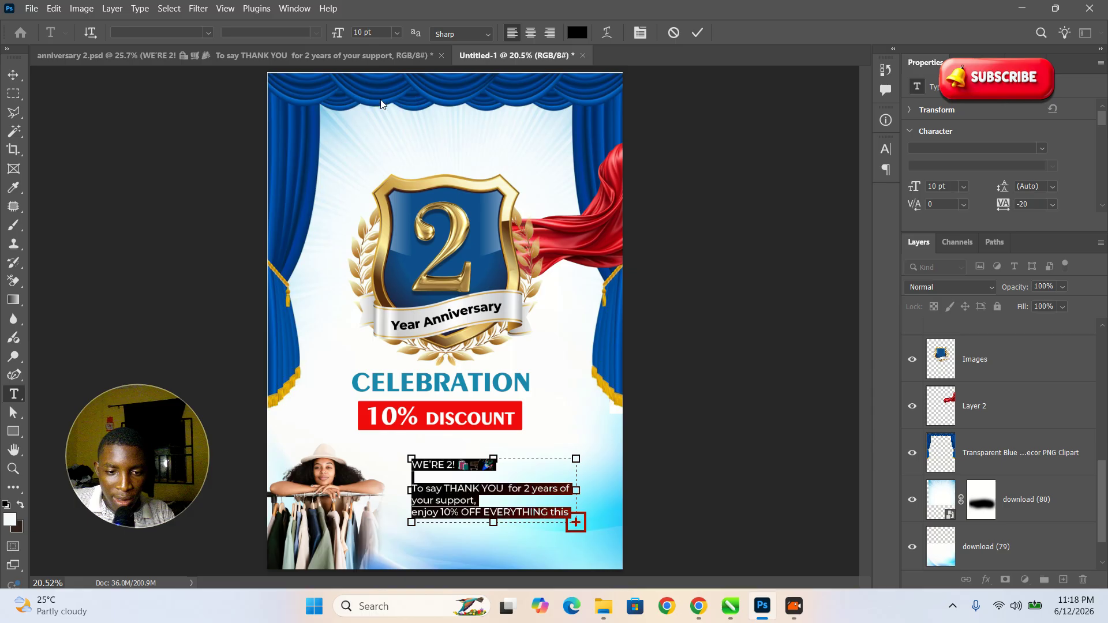
{"action": "left_click", "coordinate": [397, 33]}
{"action": "left_click", "coordinate": [376, 91]}
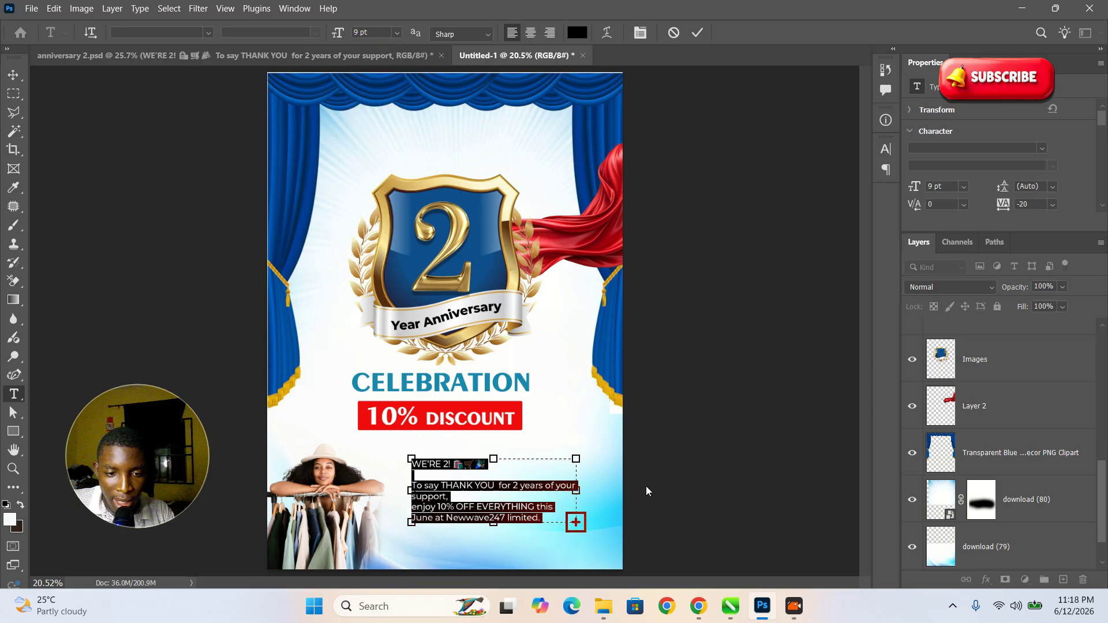
Reduce the font size of all the selected body text to 8 pt.
{"action": "left_click", "coordinate": [327, 34]}
{"action": "type", "text": "8"}
{"action": "key", "text": "Return"}
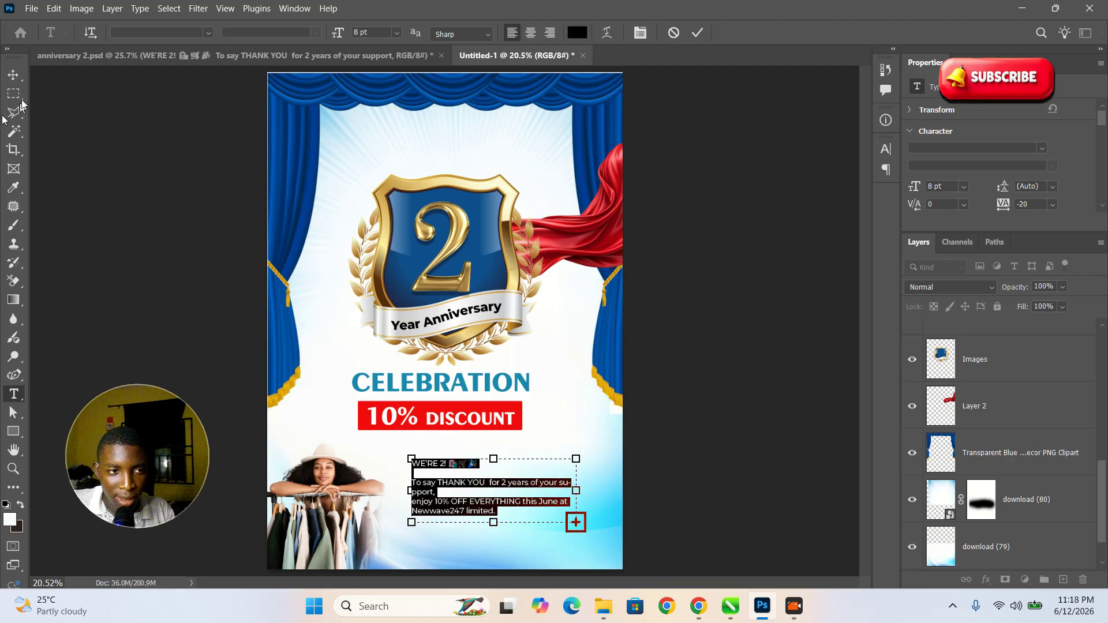
Widen the body text box on both sides to about 3.08 in, extend it downward to fit all the text, and commit it.
{"action": "left_click_drag", "start_coordinate": [576, 490], "coordinate": [606, 491]}
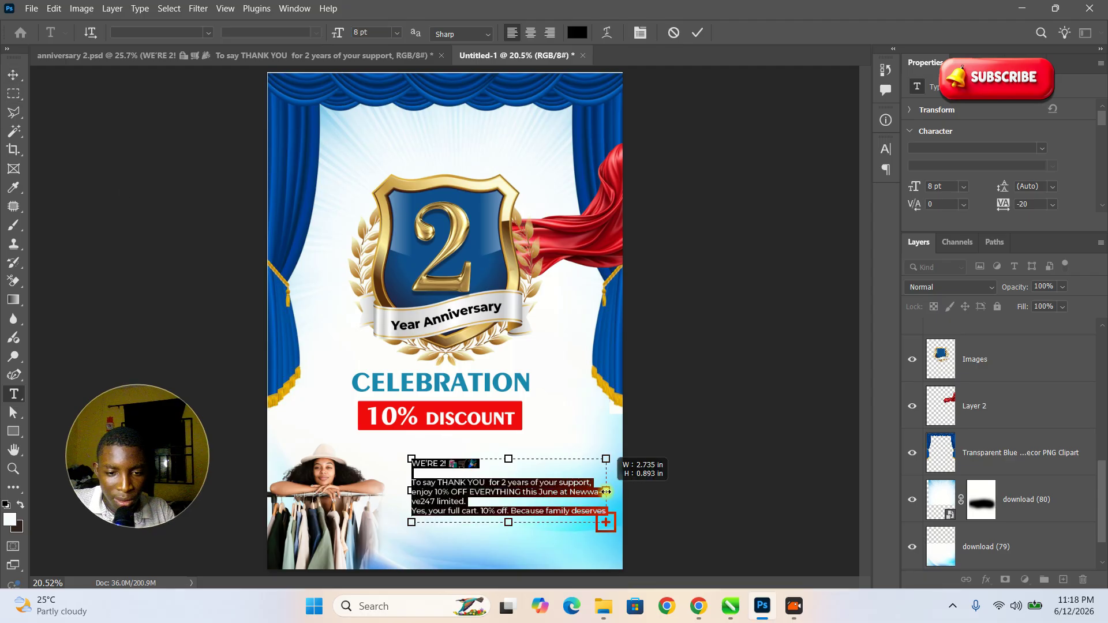
{"action": "left_click_drag", "start_coordinate": [411, 490], "coordinate": [387, 497]}
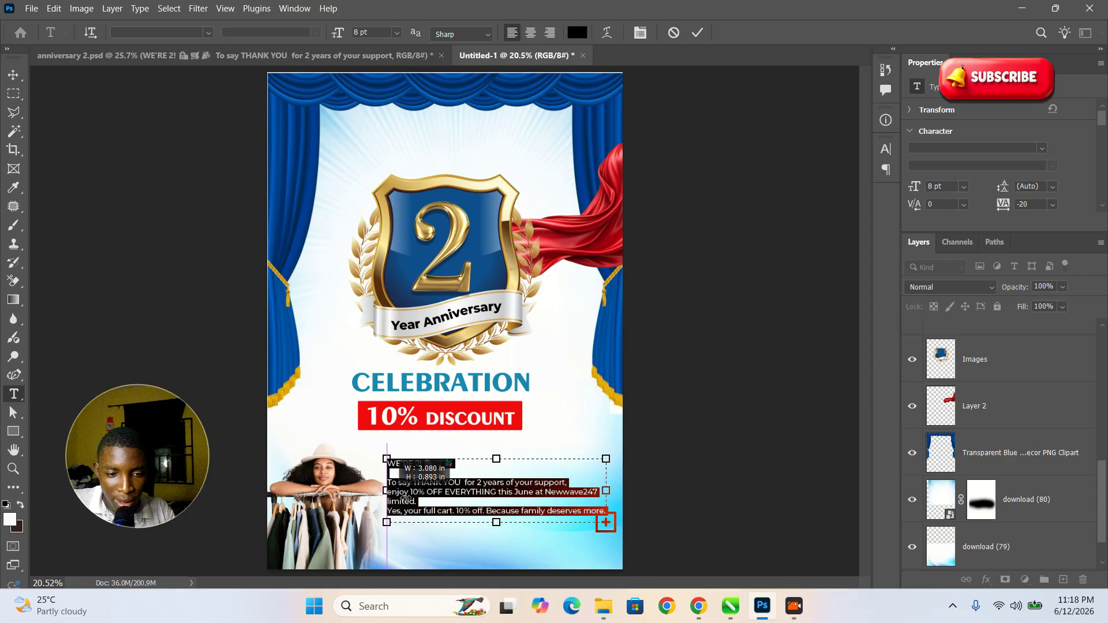
{"action": "left_click_drag", "start_coordinate": [497, 523], "coordinate": [495, 560]}
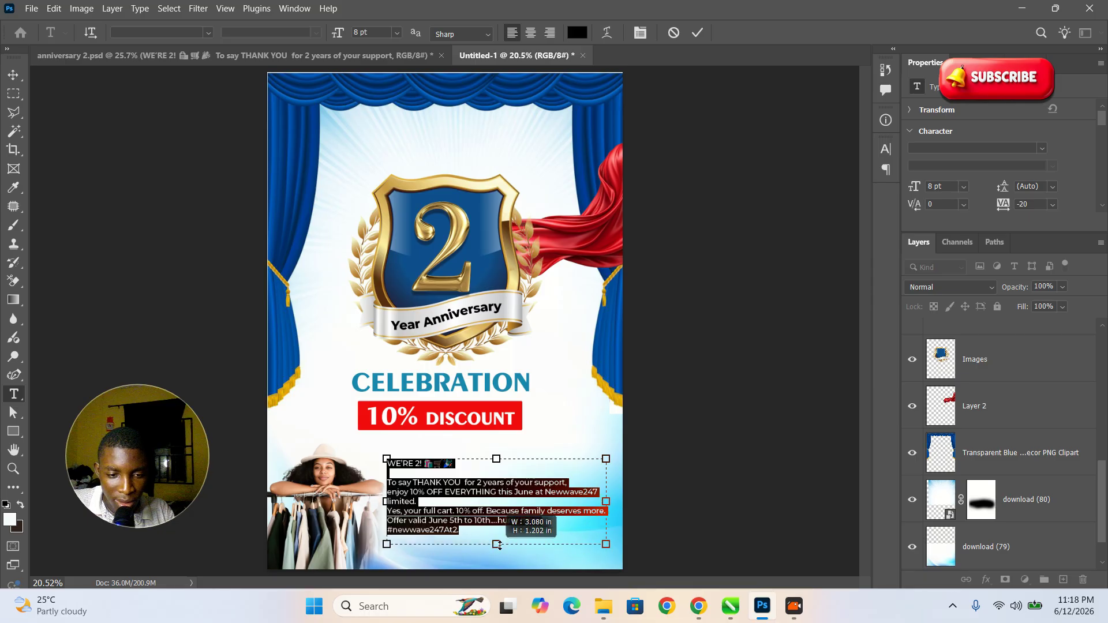
{"action": "left_click", "coordinate": [697, 32]}
{"action": "left_click", "coordinate": [708, 388]}
{"action": "key", "text": "ctrl+space"}
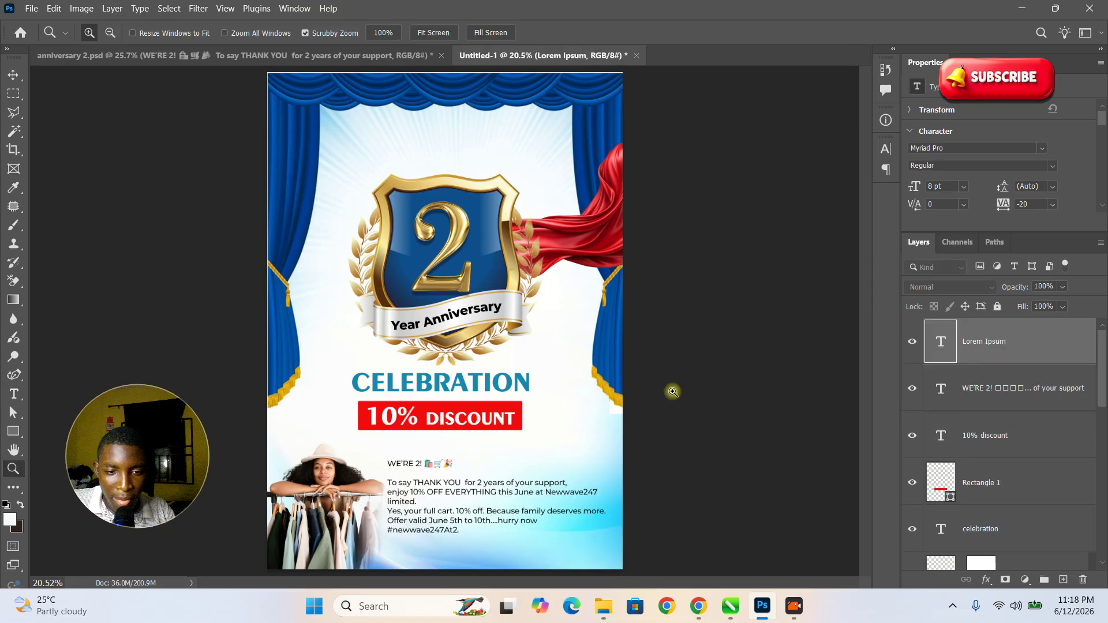
{"action": "left_click_drag", "start_coordinate": [611, 386], "coordinate": [562, 383]}
{"action": "left_click_drag", "start_coordinate": [419, 395], "coordinate": [544, 405]}
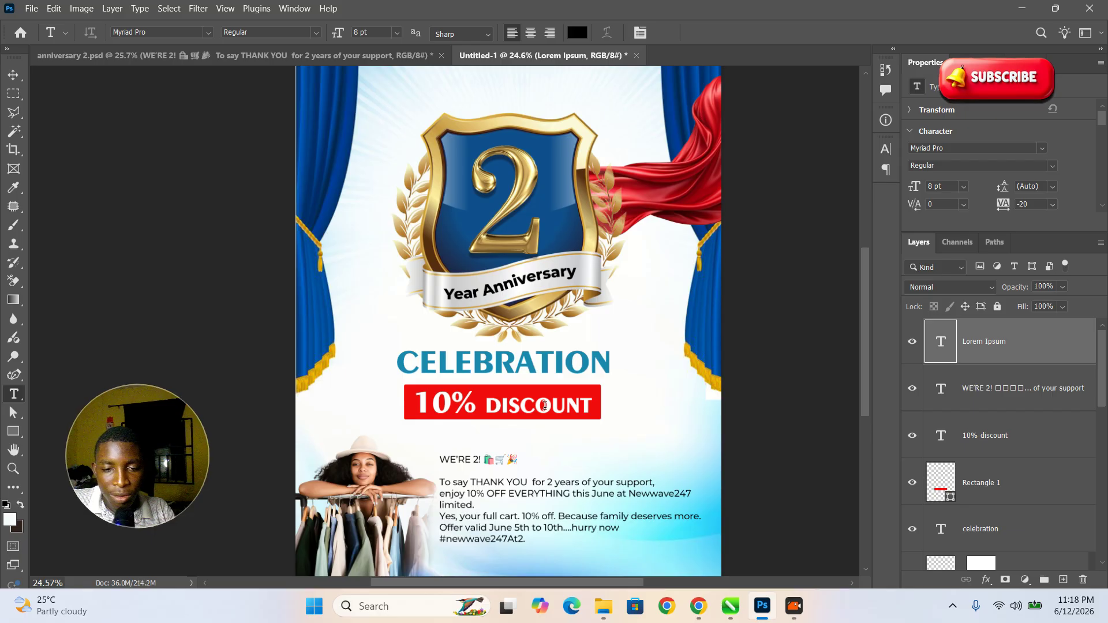
{"action": "key", "text": "ctrl+space"}
{"action": "left_click_drag", "start_coordinate": [607, 310], "coordinate": [474, 308]}
{"action": "left_click_drag", "start_coordinate": [421, 442], "coordinate": [465, 445]}
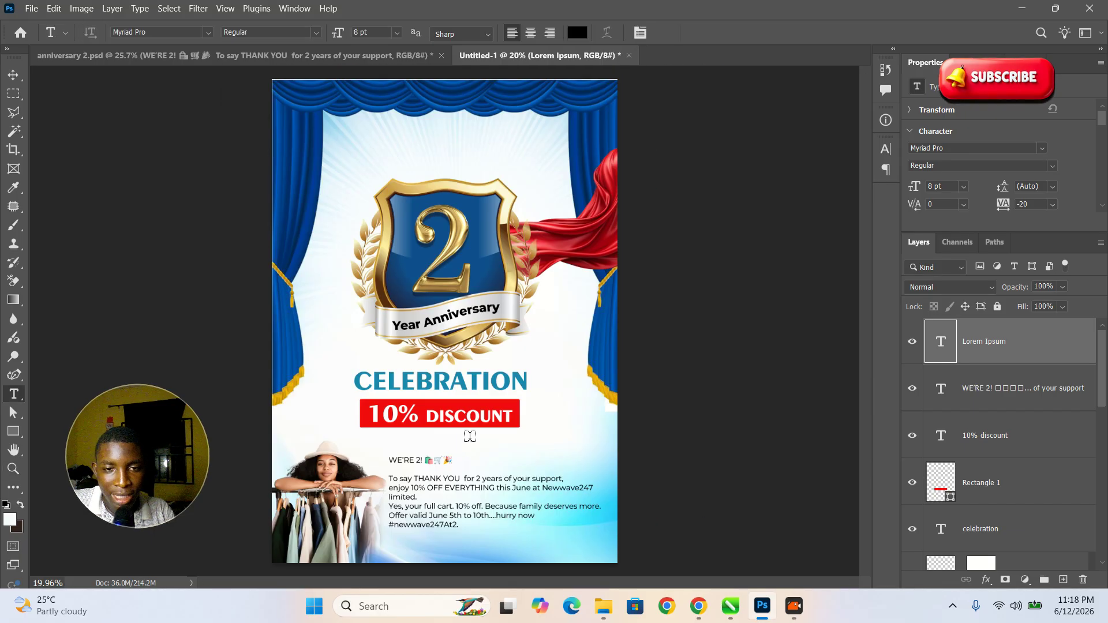